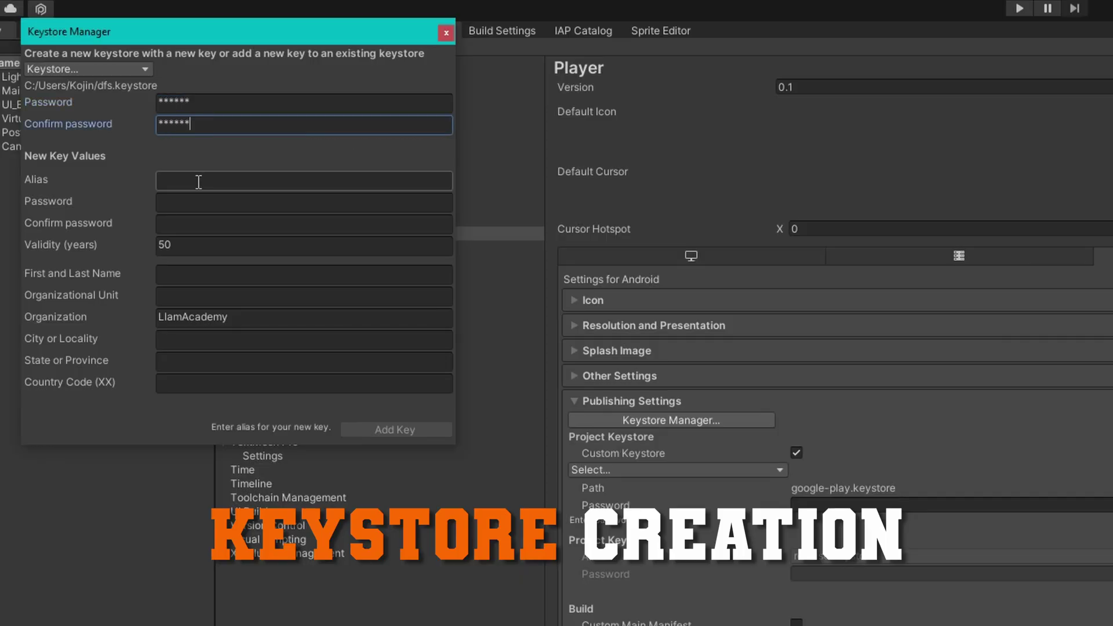
- Enter 'publishing' as the new key's alias and fill in its password fields
left_click(199, 180)
type("publishing")
key("Tab")
type("******")
key("Tab")
type("******")
key("Tab")
key("Tab")
key("Tab")
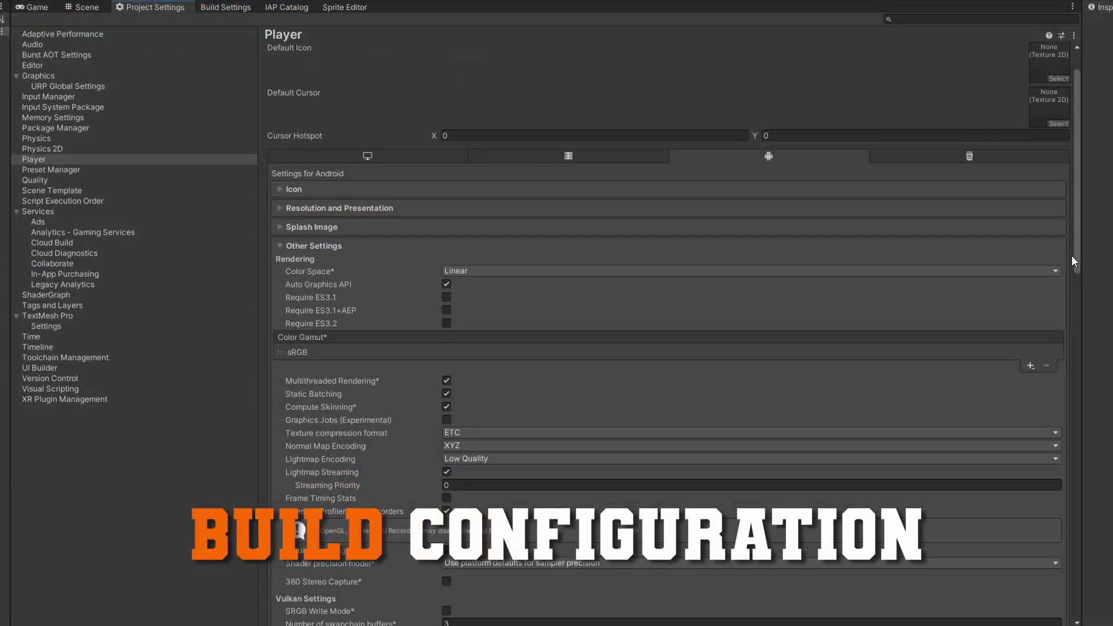
left_click_drag(1072, 255, 1056, 351)
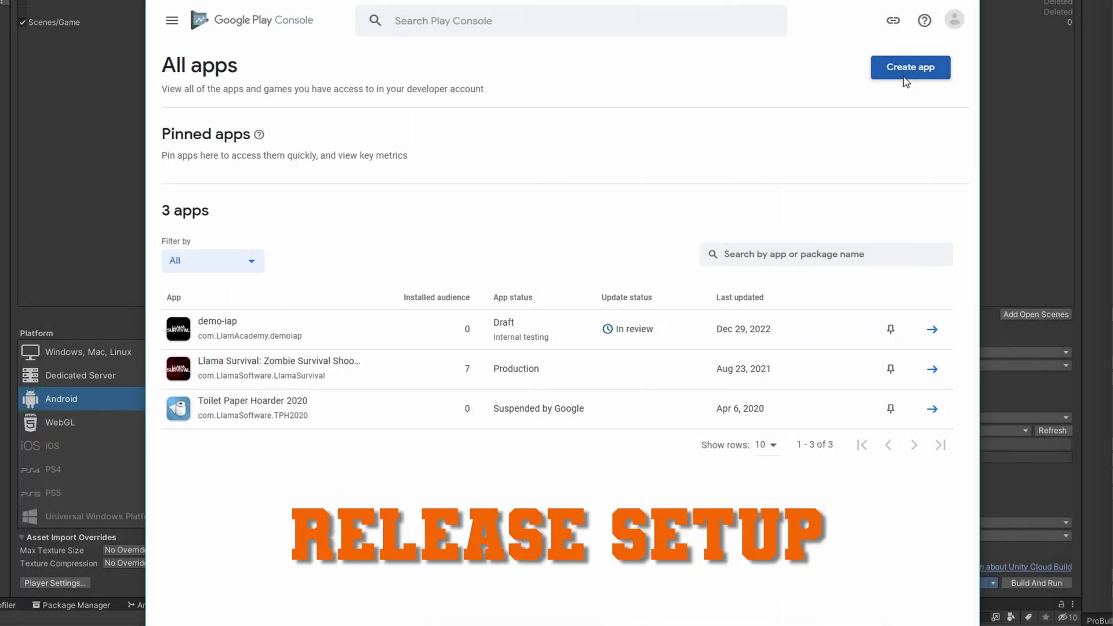
- Create a new app named 'demo app', marked as an app and free
left_click(907, 81)
left_click(611, 144)
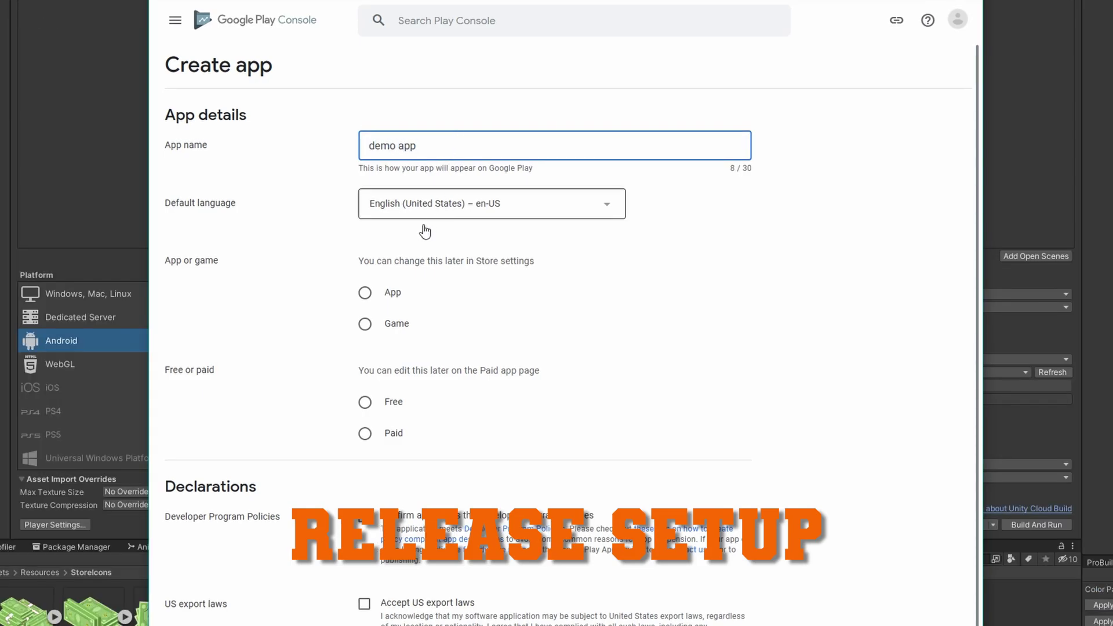
type("demo app")
left_click(378, 294)
left_click(394, 407)
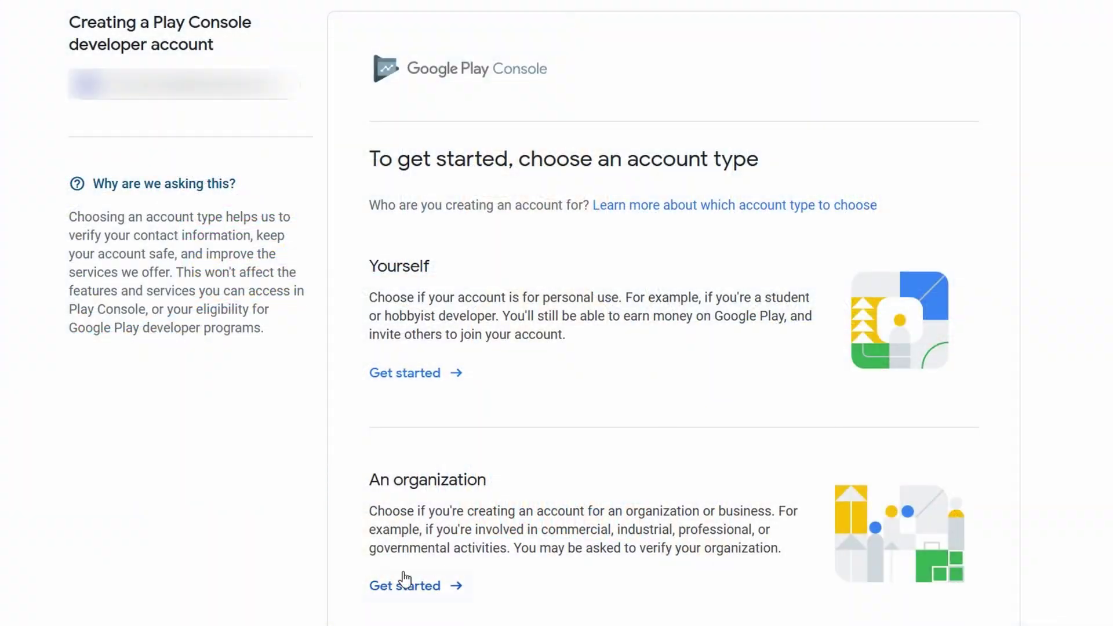
- Choose the organization account type, upload the built .aab bundle, and start the release name
left_click(381, 585)
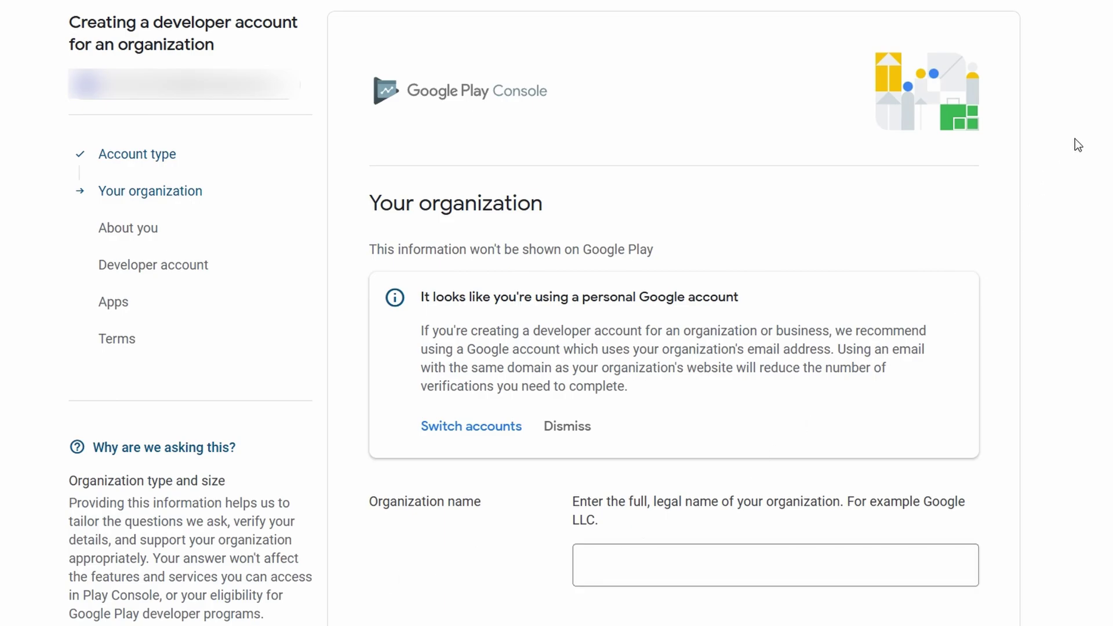
scroll(673, 314, "down", 2)
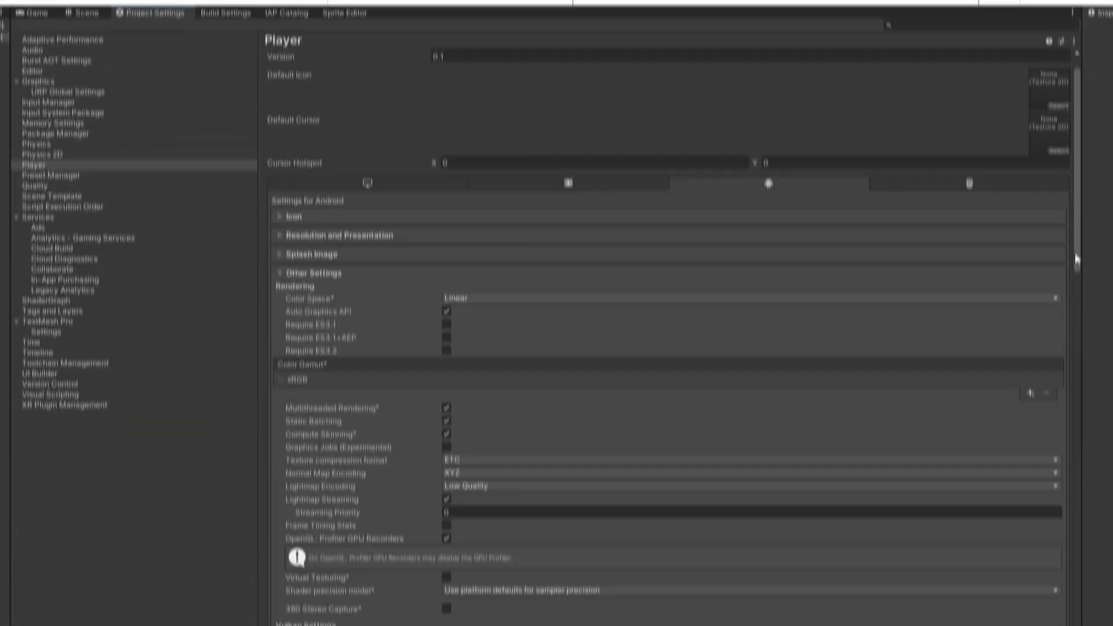
scroll(1069, 267, "down", 5)
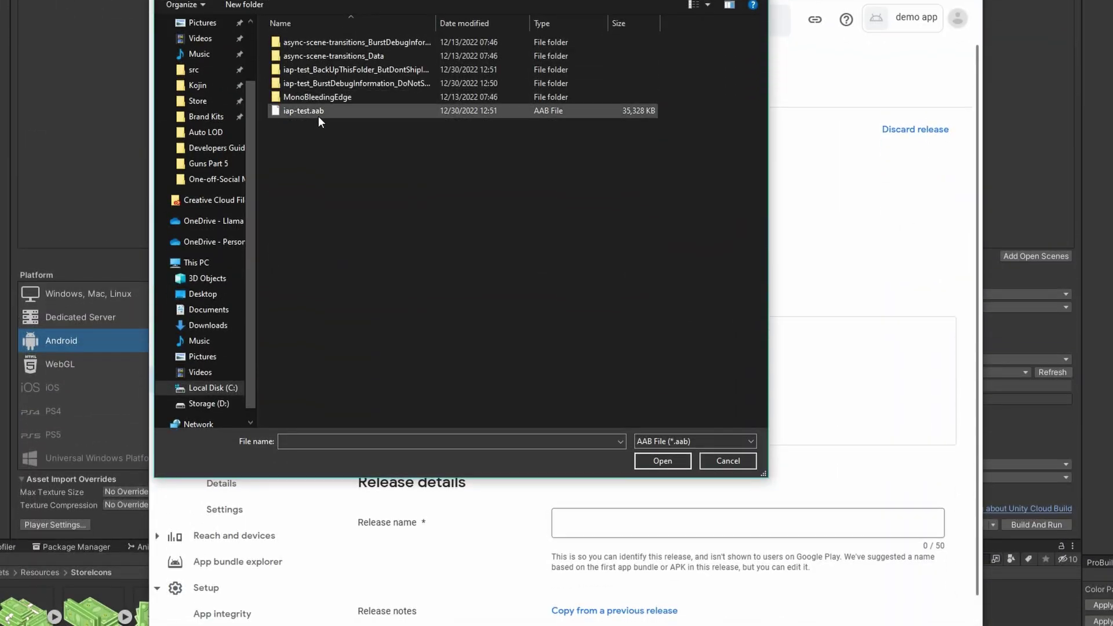
double_click(319, 116)
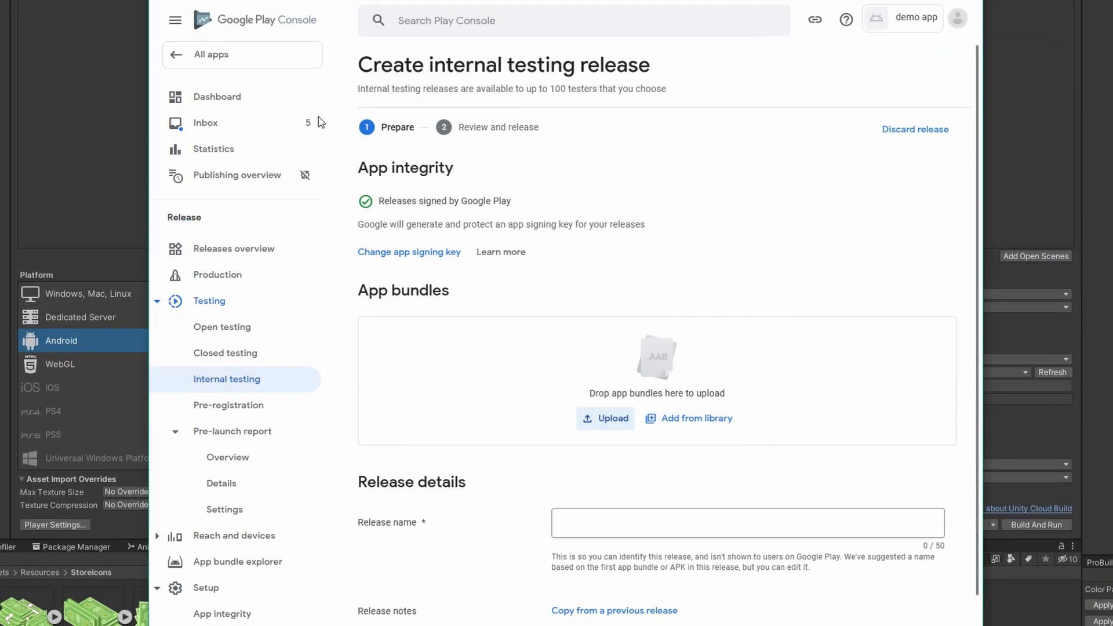
left_click(609, 497)
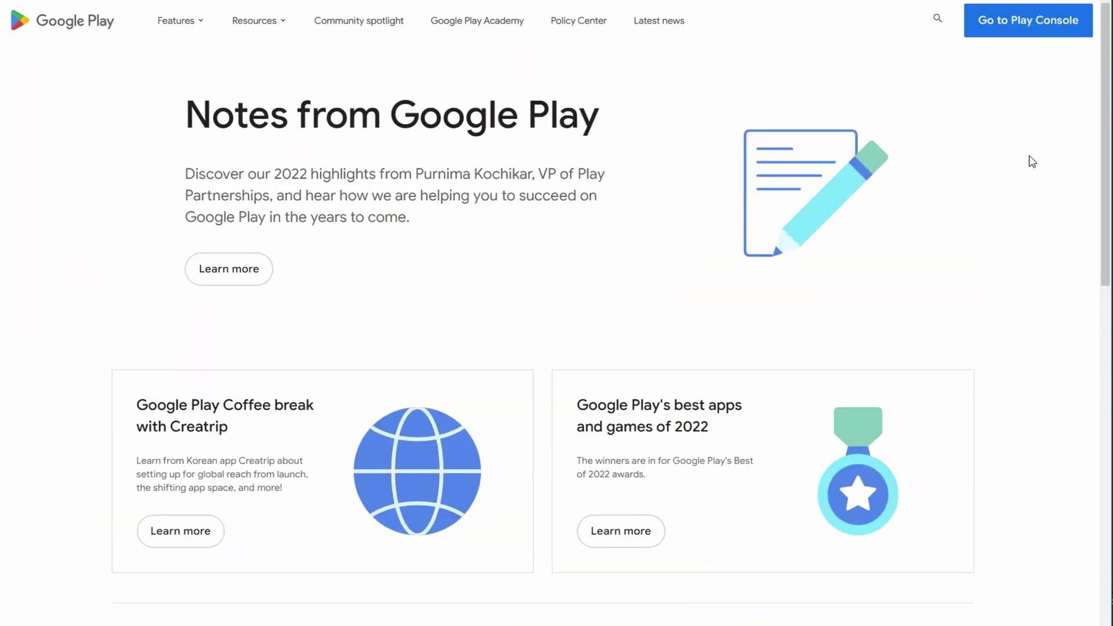
- Sign in to Play Console and choose a developer account for yourself
left_click(1017, 27)
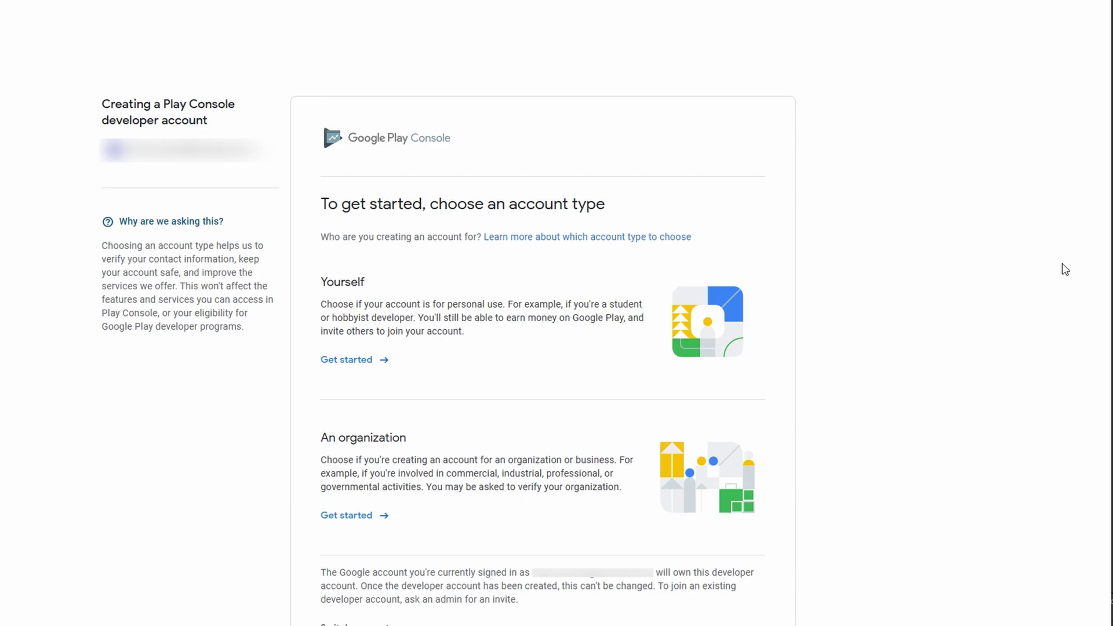
left_click(361, 362)
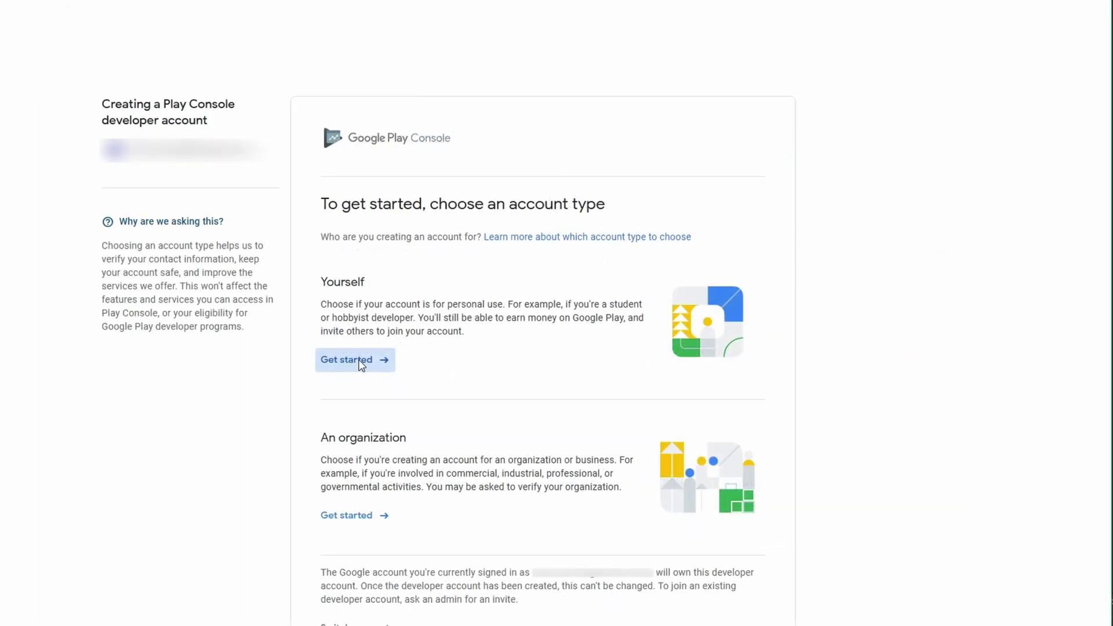
- Answer About you: experience 'hi', No to other Google accounts, and no website
left_click(360, 361)
left_click(679, 311)
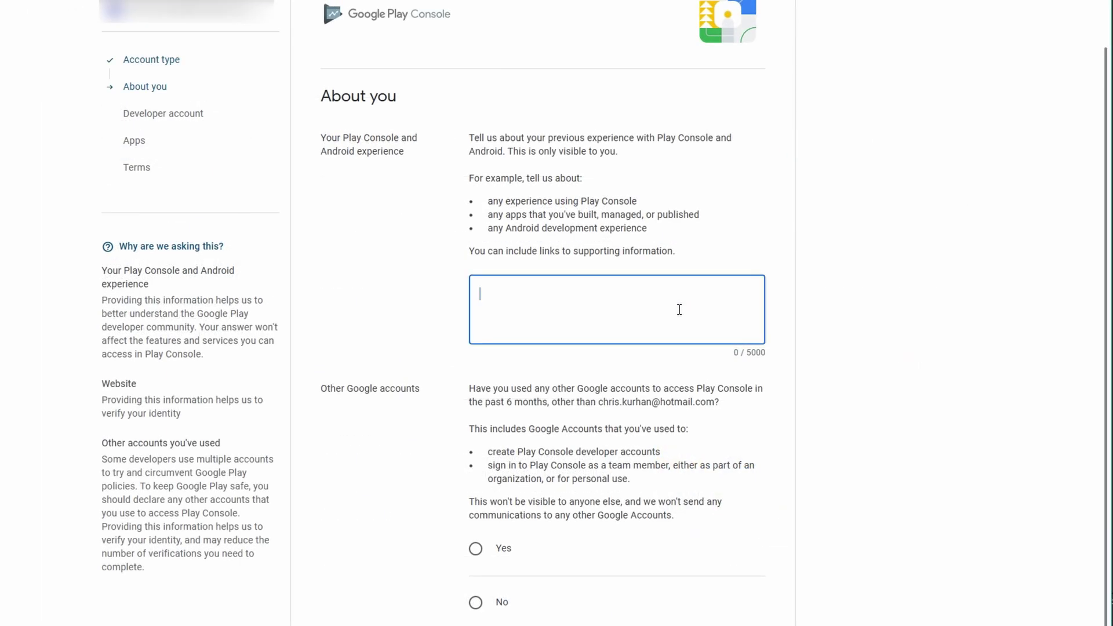
type("hi")
left_click(852, 334)
scroll(852, 334, "down", 2)
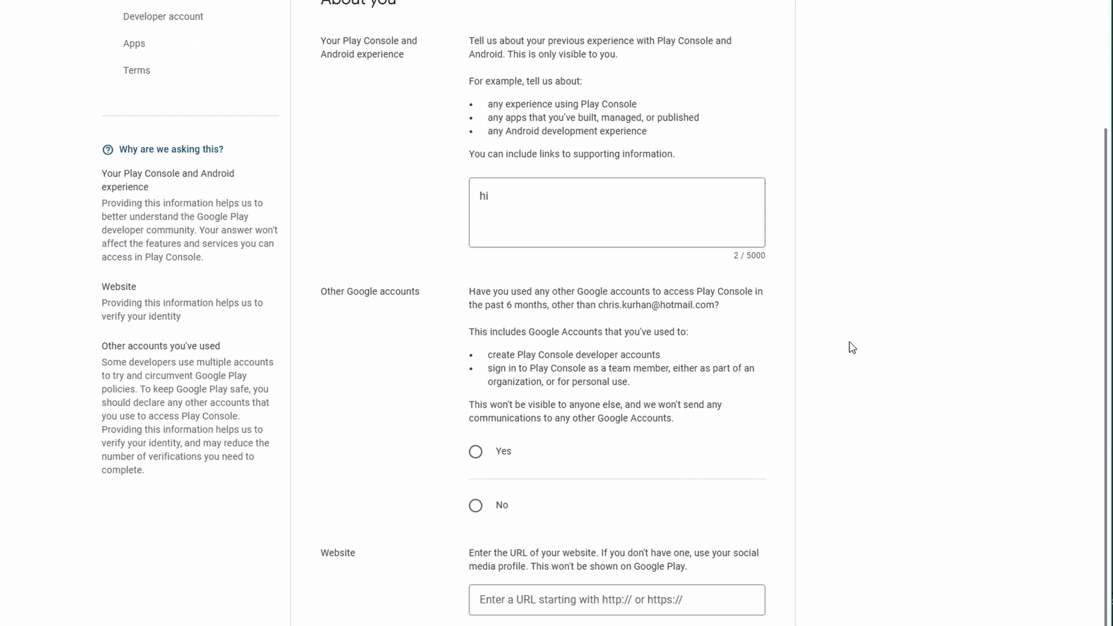
scroll(562, 465, "down", 2)
left_click(476, 406)
scroll(853, 383, "down", 2)
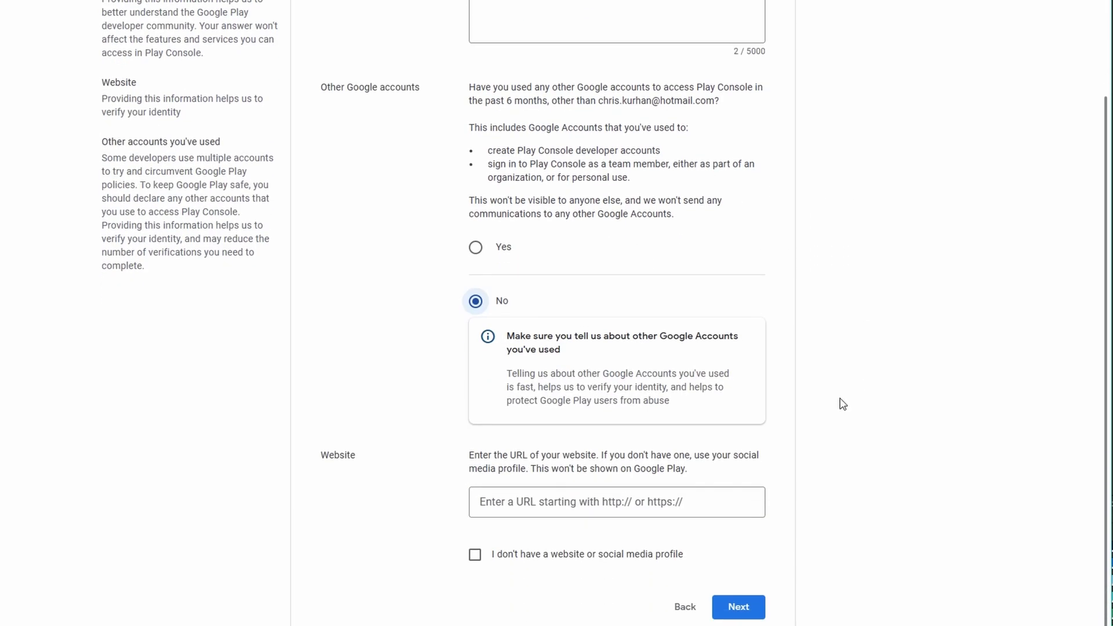
left_click(556, 555)
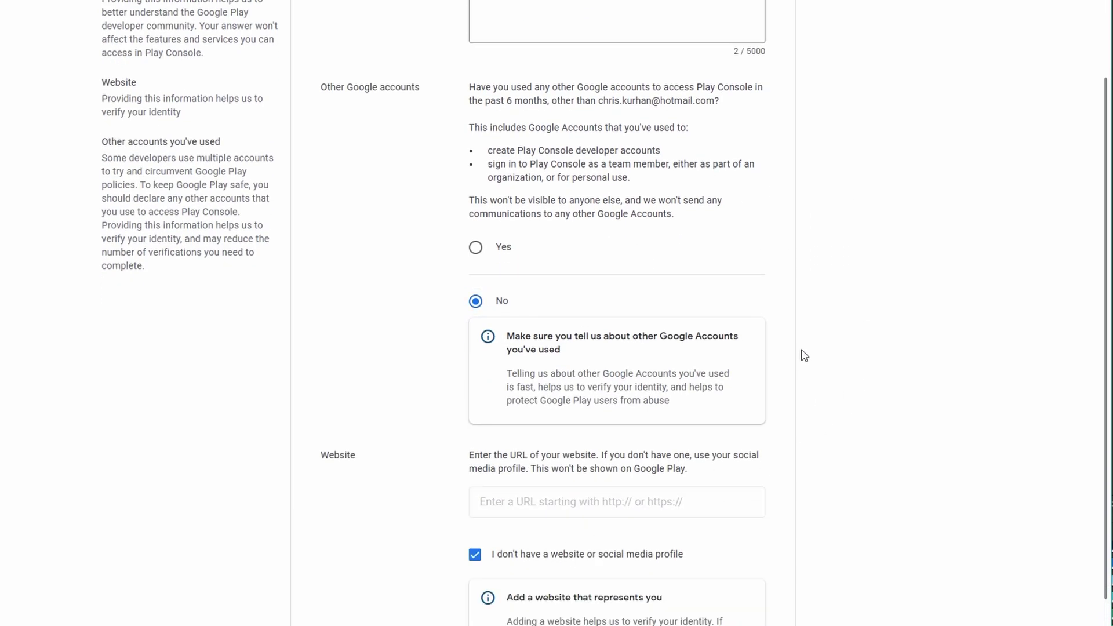
scroll(804, 355, "down", 2)
left_click(755, 603)
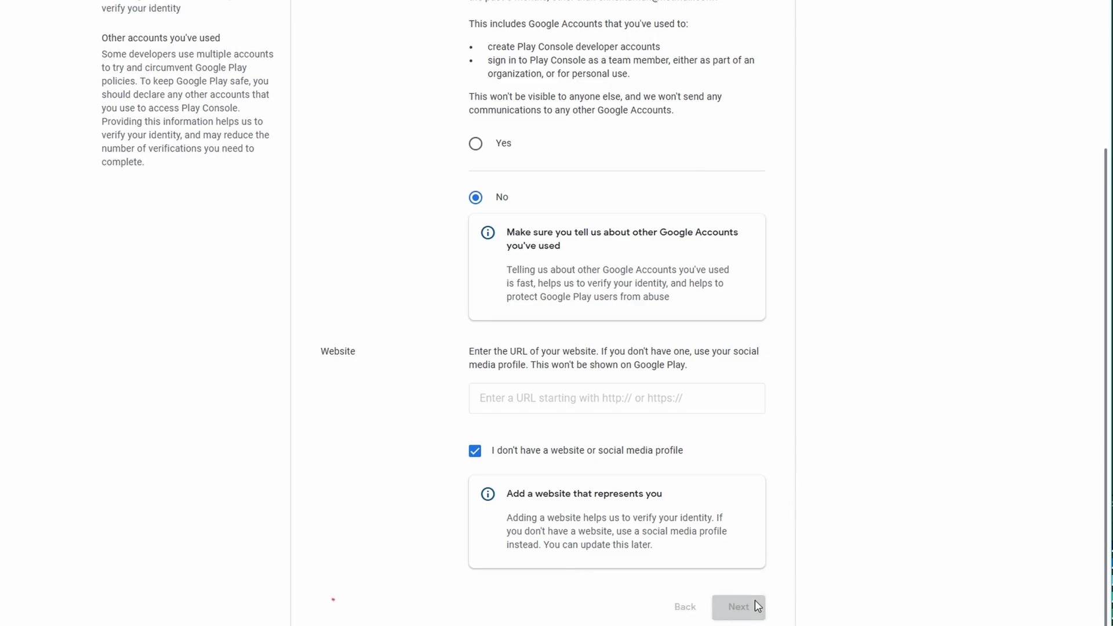
- Name the developer account 'Super Cool Gaming Company', add a contact e-mail, and choose English (United States)
left_click(667, 152)
type("Super")
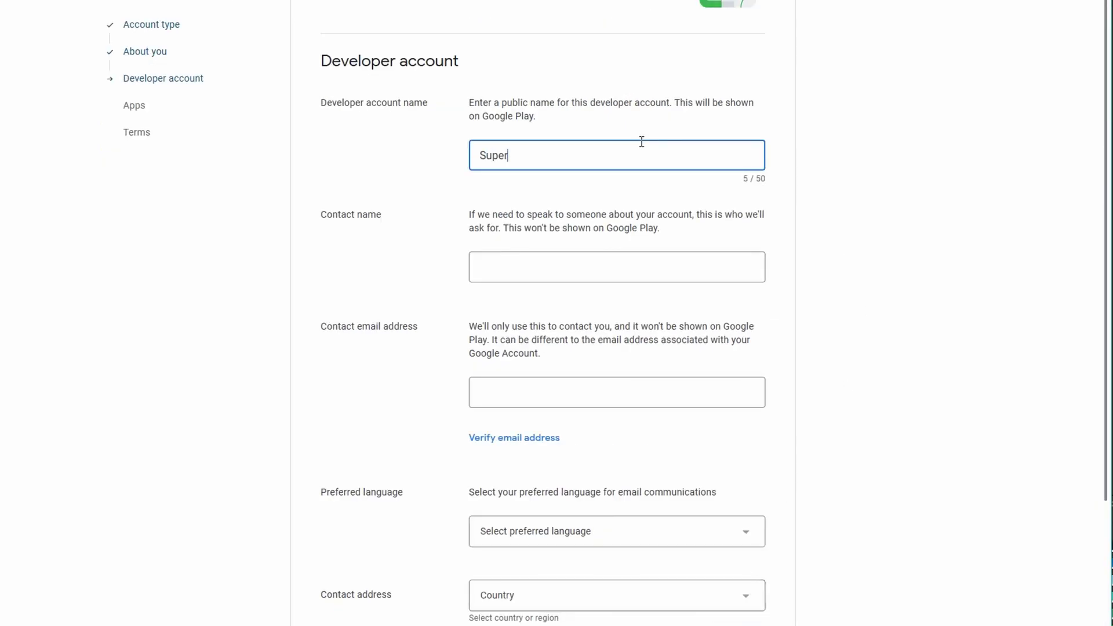
type(" Cool Gaming Company")
key("Tab")
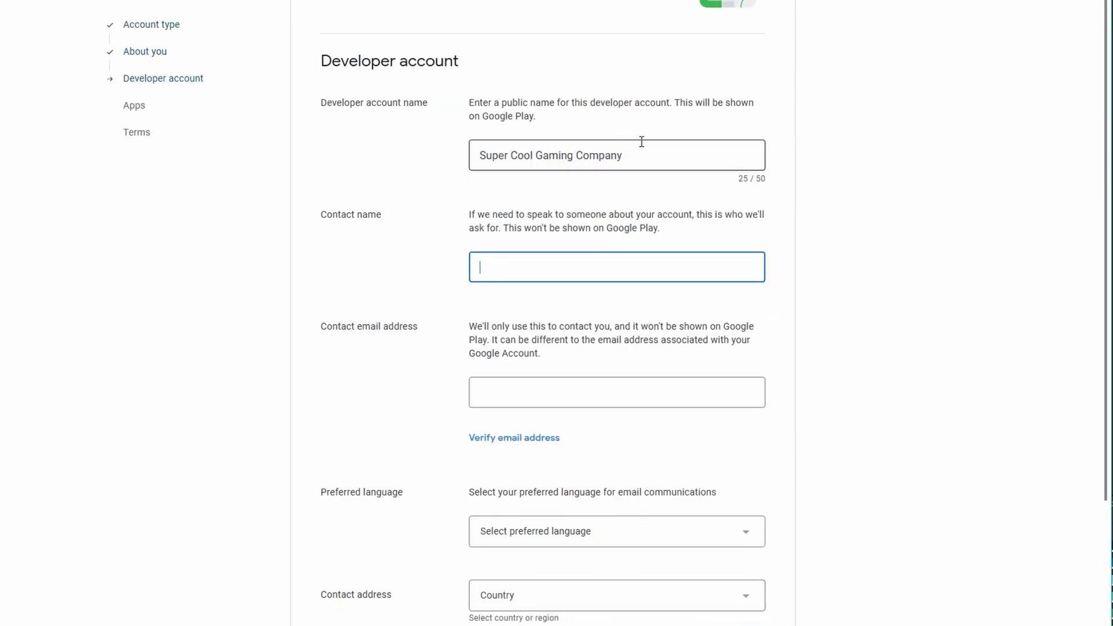
key("Tab")
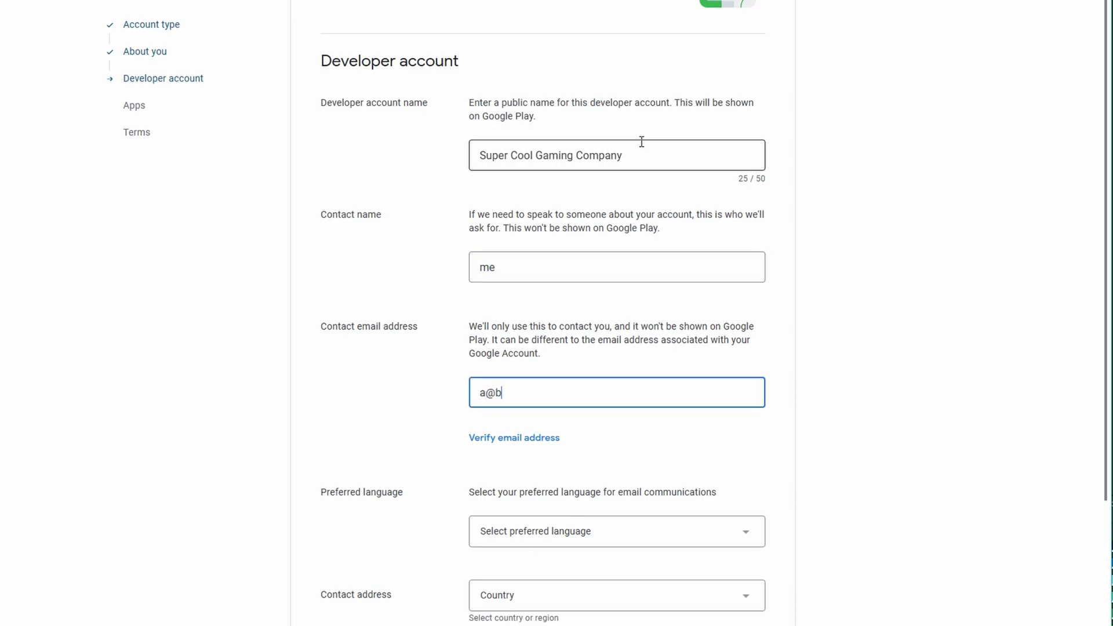
type("a@b.com")
key("Tab")
scroll(917, 279, "down", 4)
left_click(684, 306)
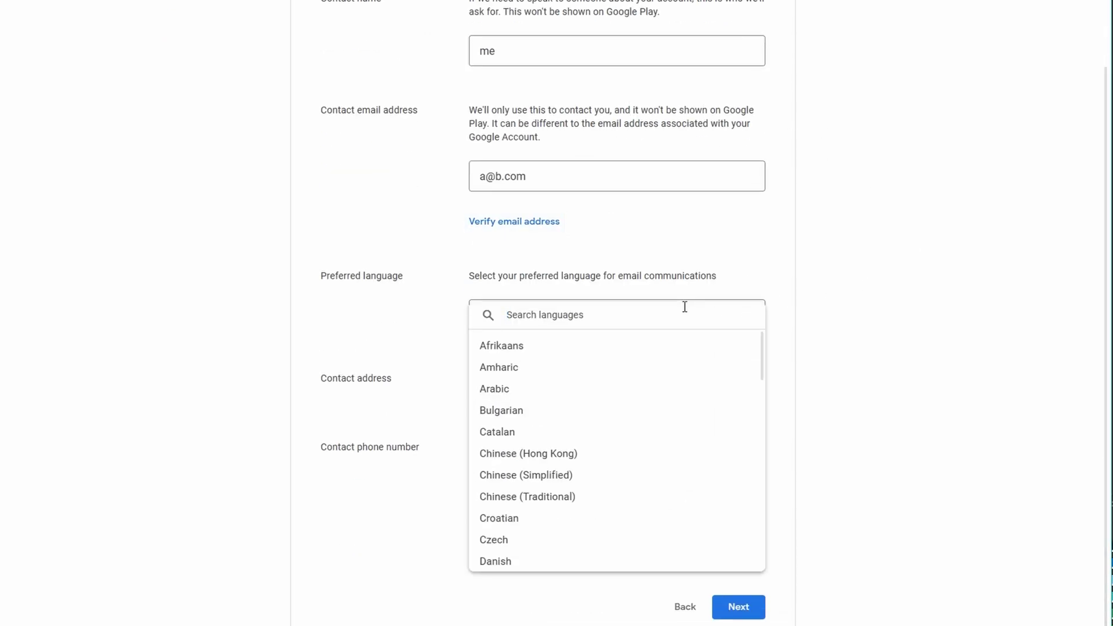
type("united")
left_click(595, 366)
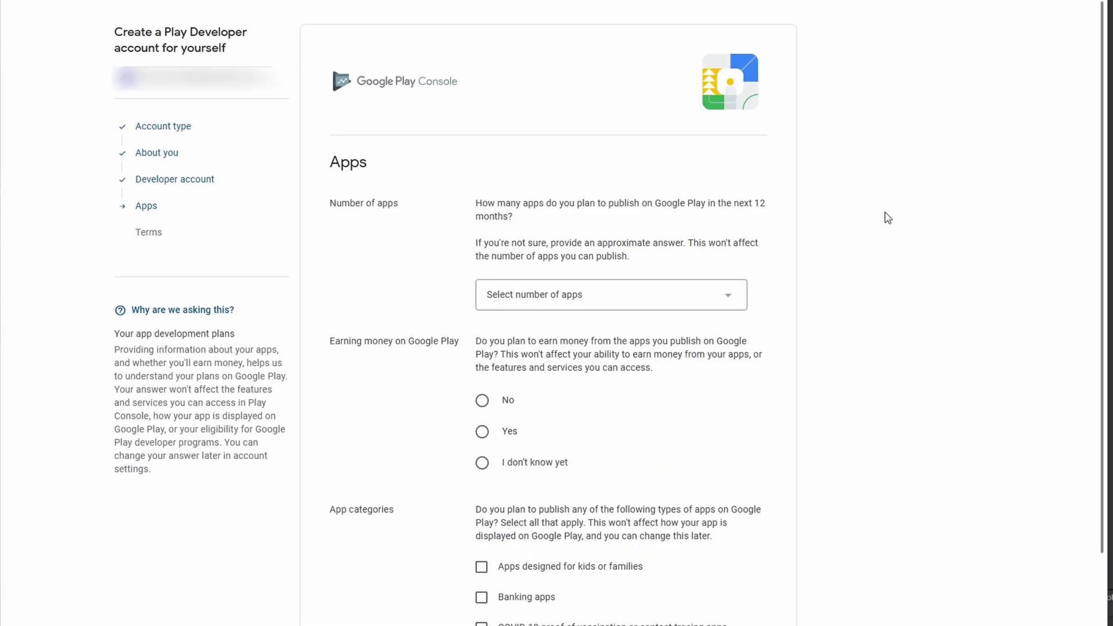
scroll(877, 259, "down", 1)
- Declare 1 app, No earnings, None of the above categories, then agree to both Terms
scroll(870, 260, "down", 1)
left_click(712, 246)
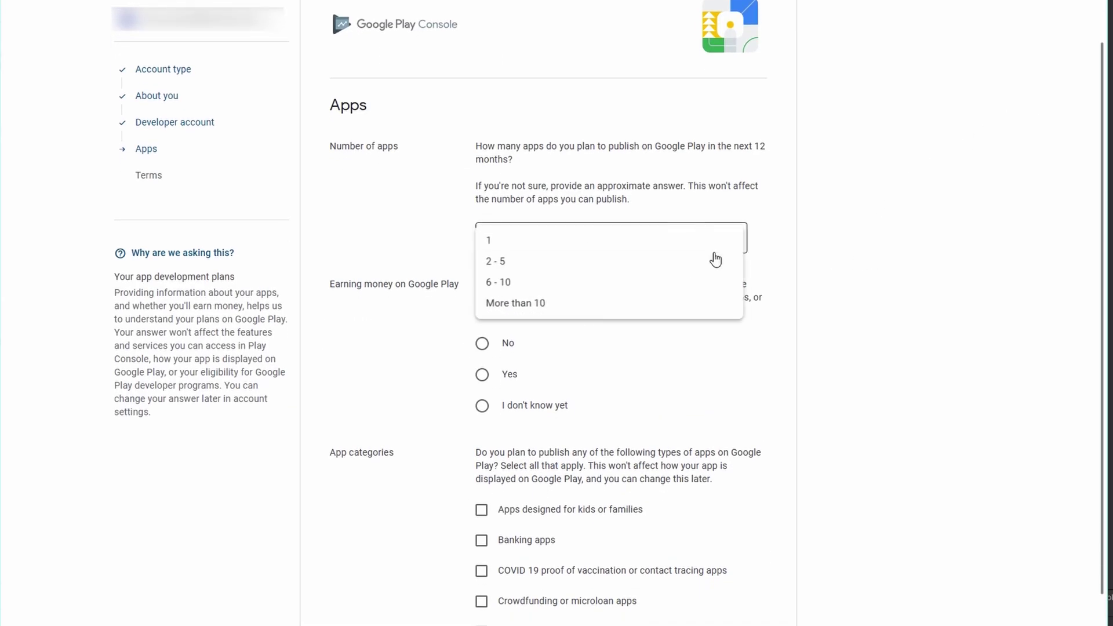
left_click(680, 247)
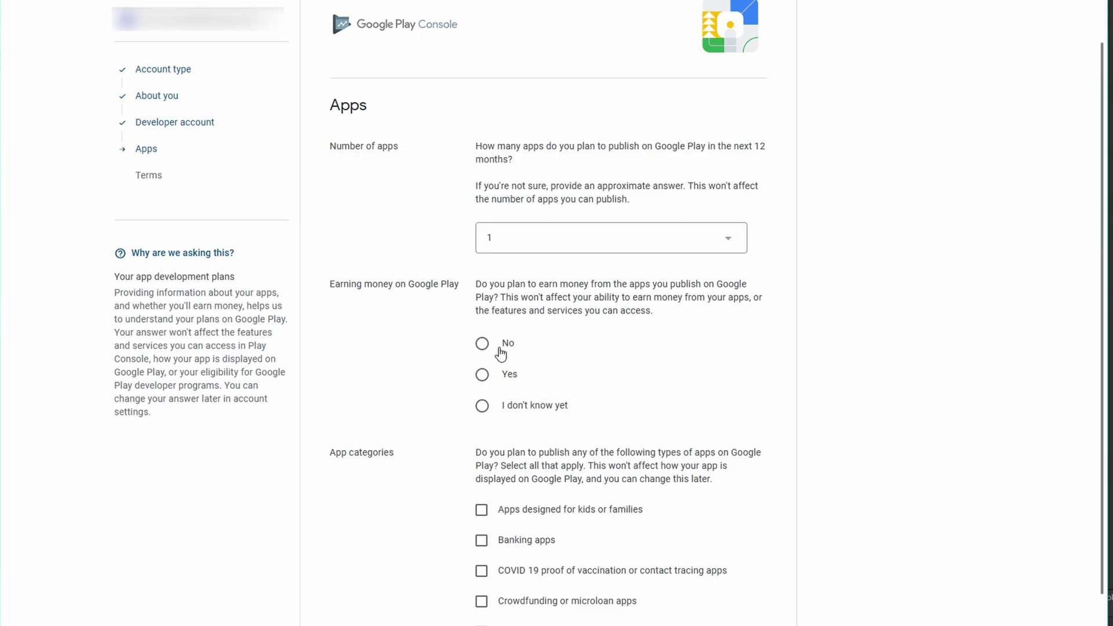
left_click(504, 346)
scroll(580, 406, "down", 4)
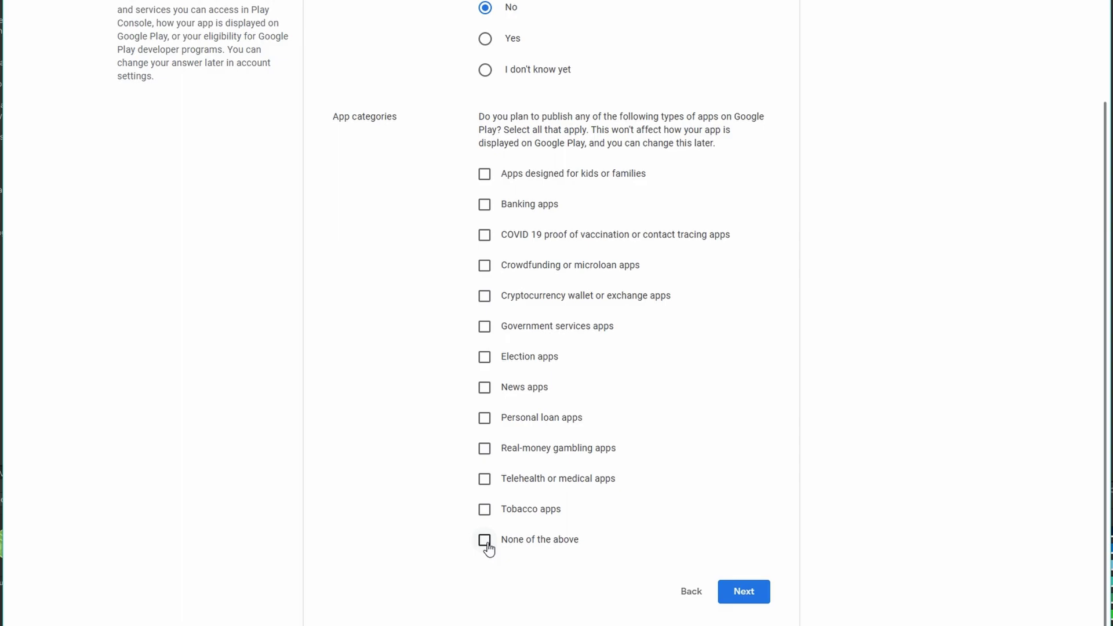
left_click(485, 541)
left_click(762, 591)
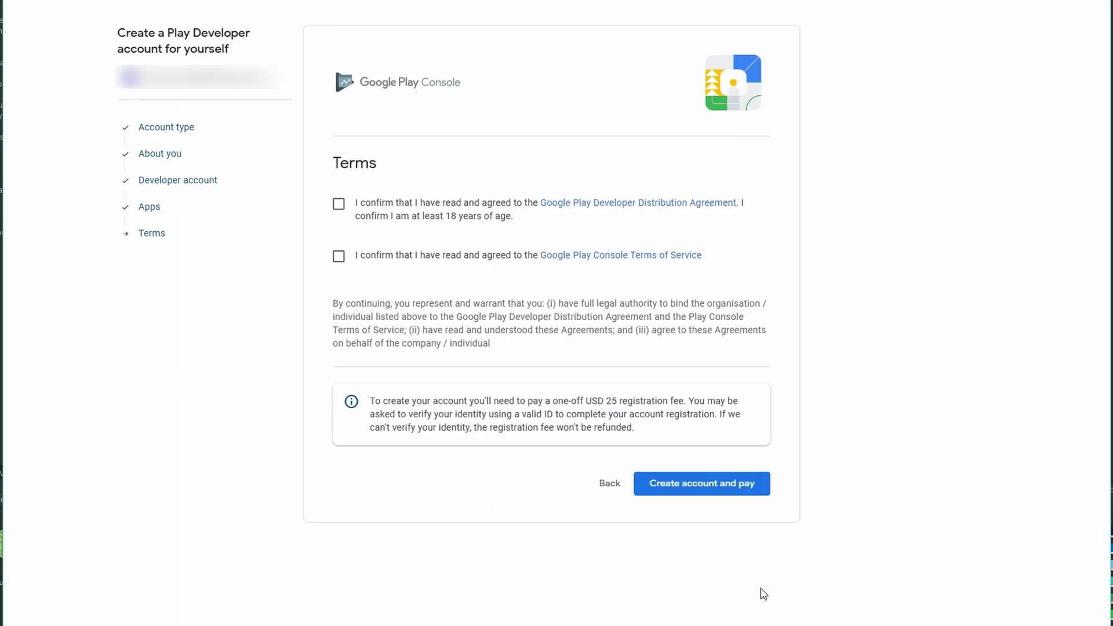
left_click(406, 209)
left_click(378, 256)
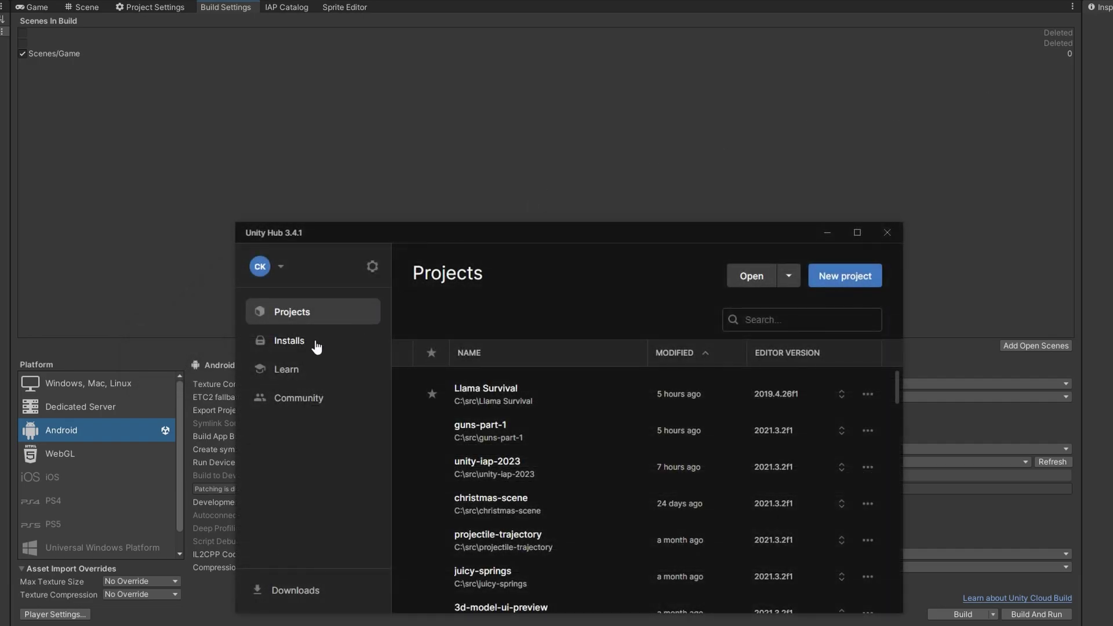
- Check the 2021.3.2f1 install's modules for Android Build Support, then return to the Unity editor
left_click(316, 346)
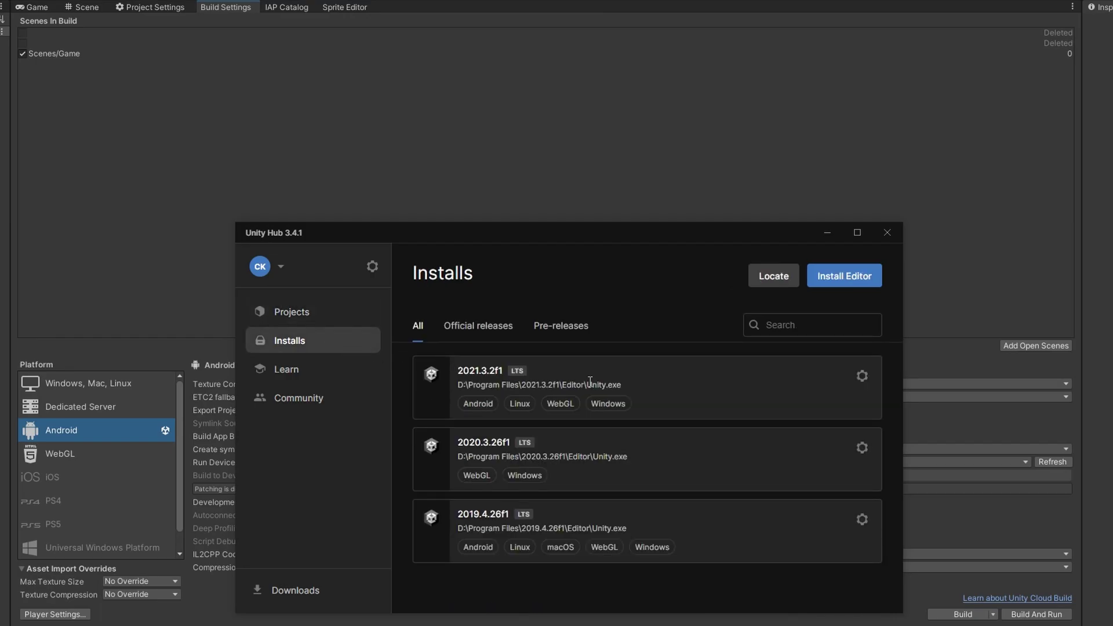
left_click(870, 382)
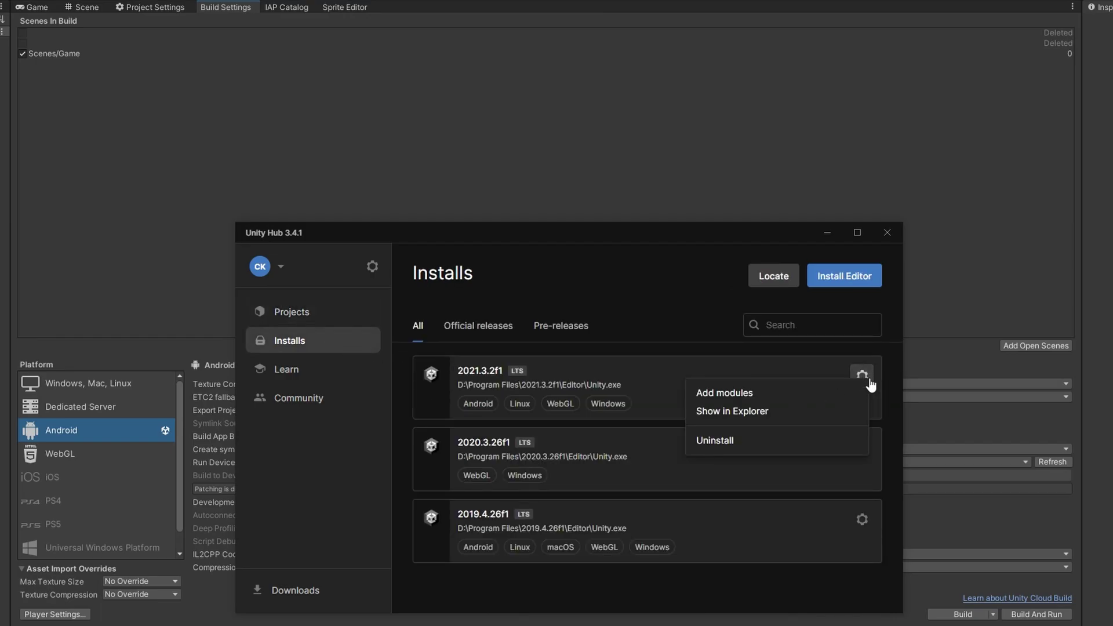
left_click(814, 395)
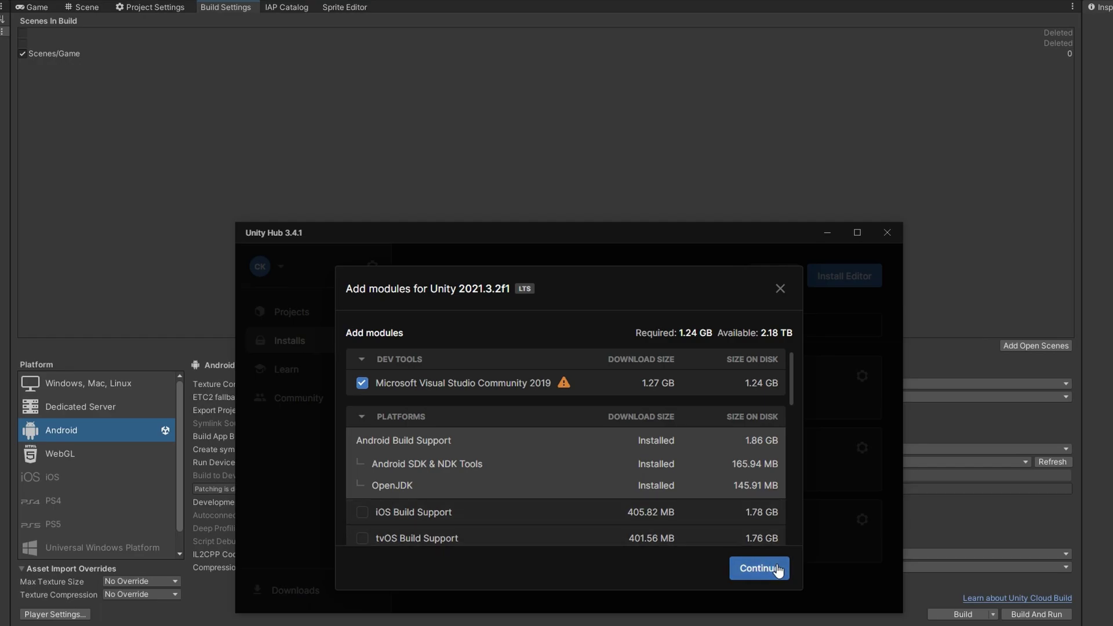
left_click(779, 289)
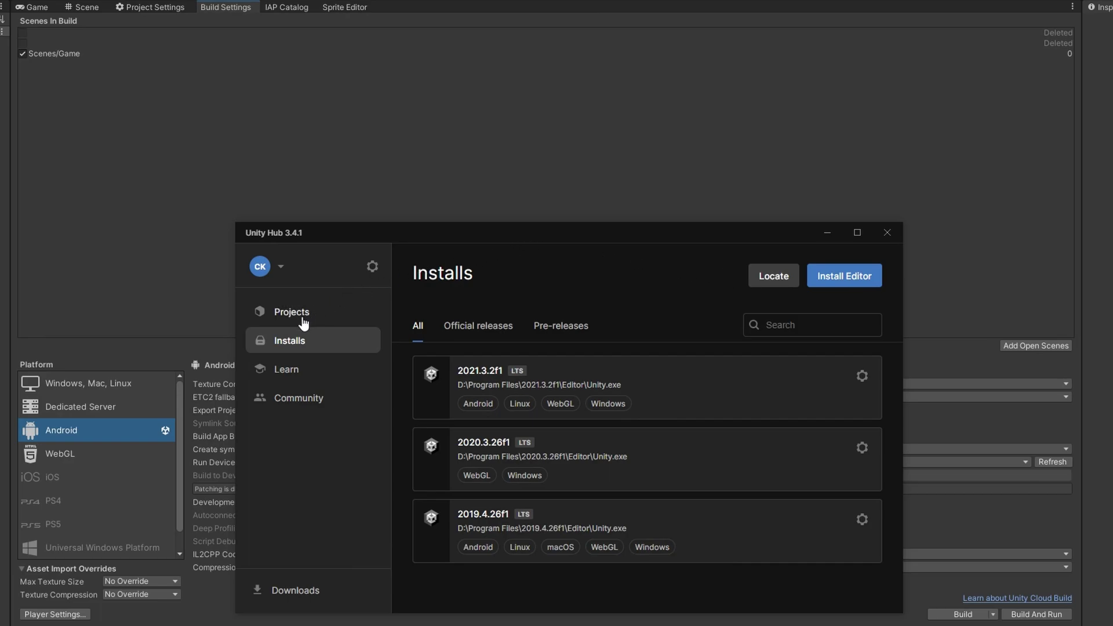
left_click(118, 252)
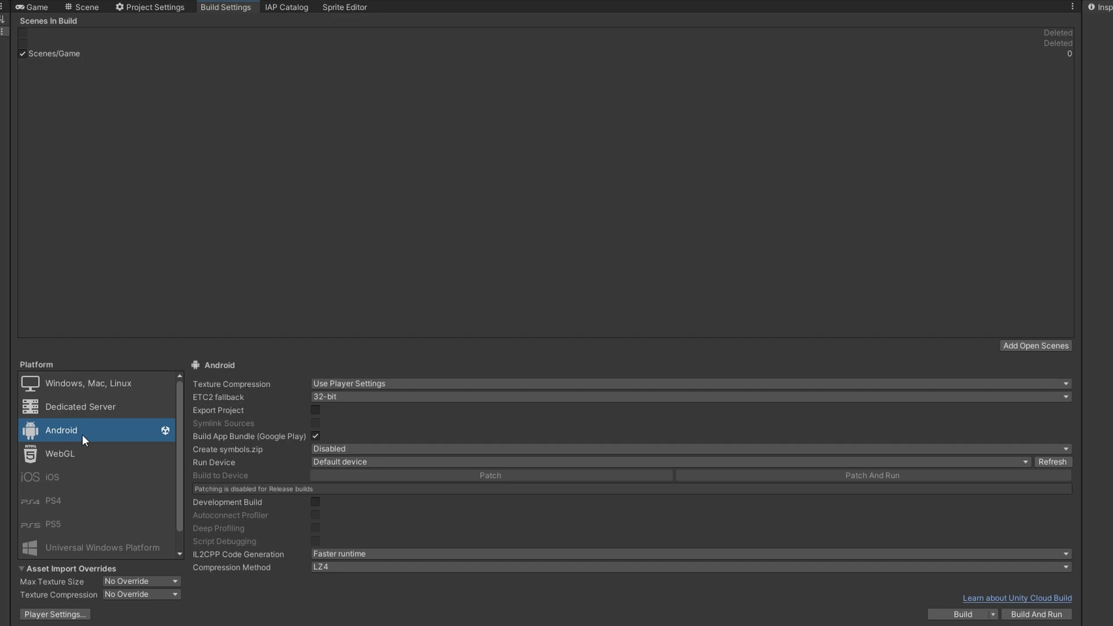
left_click(10, 7)
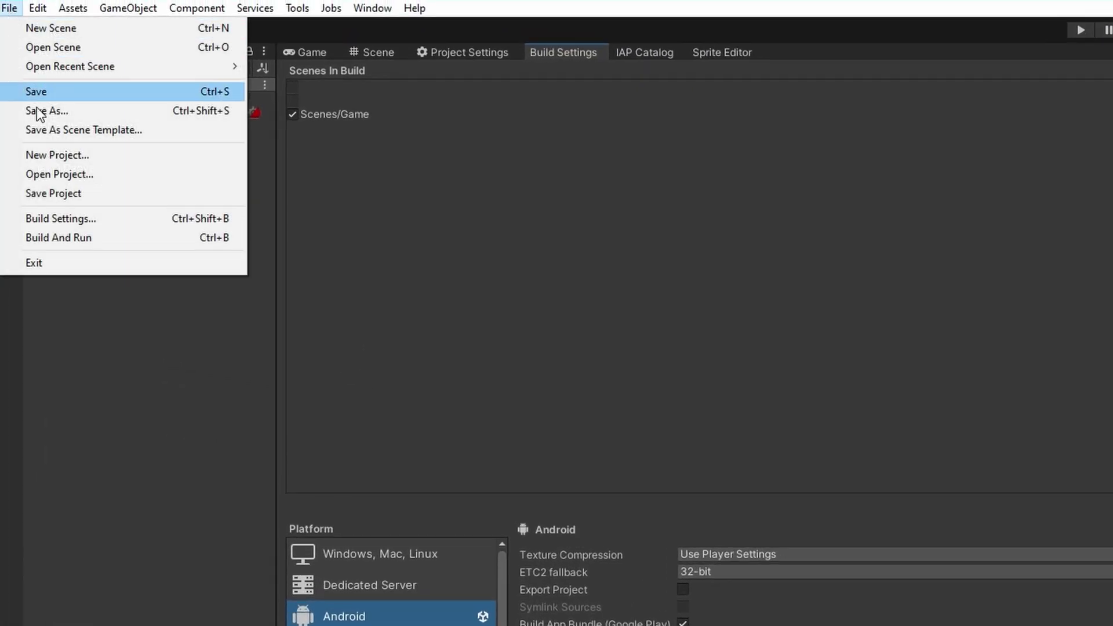
left_click(74, 221)
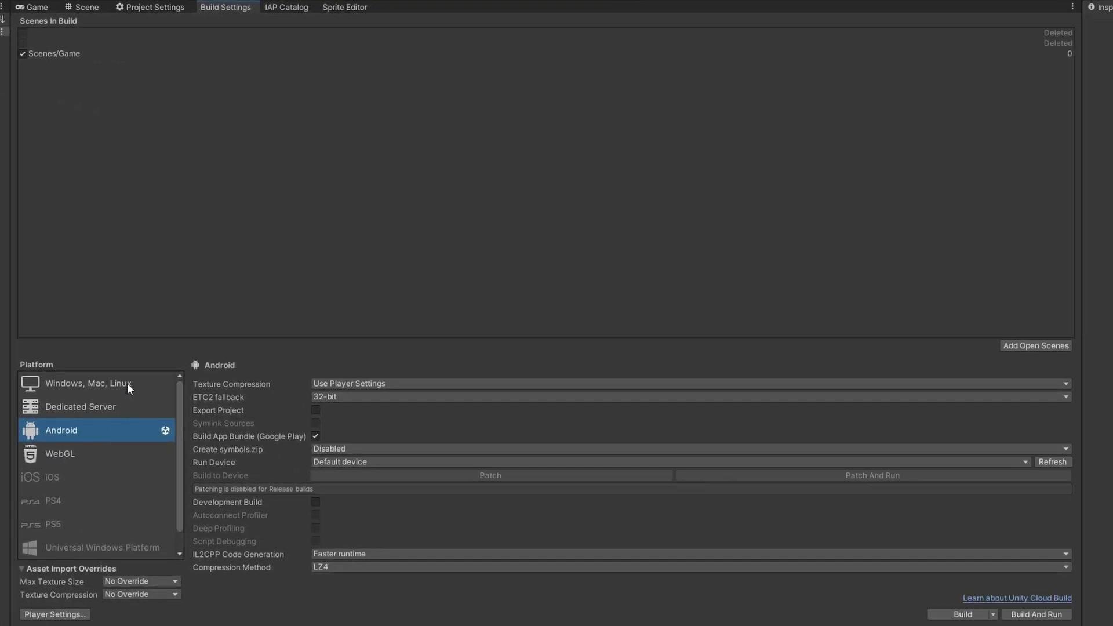
left_click(127, 382)
left_click(129, 429)
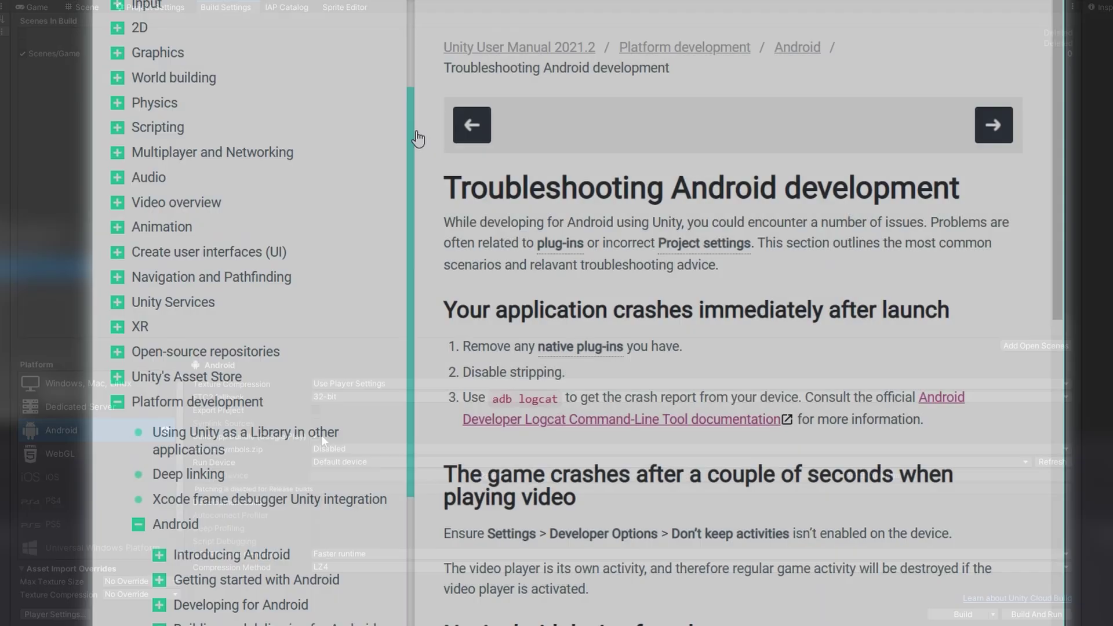
scroll(415, 243, "down", 8)
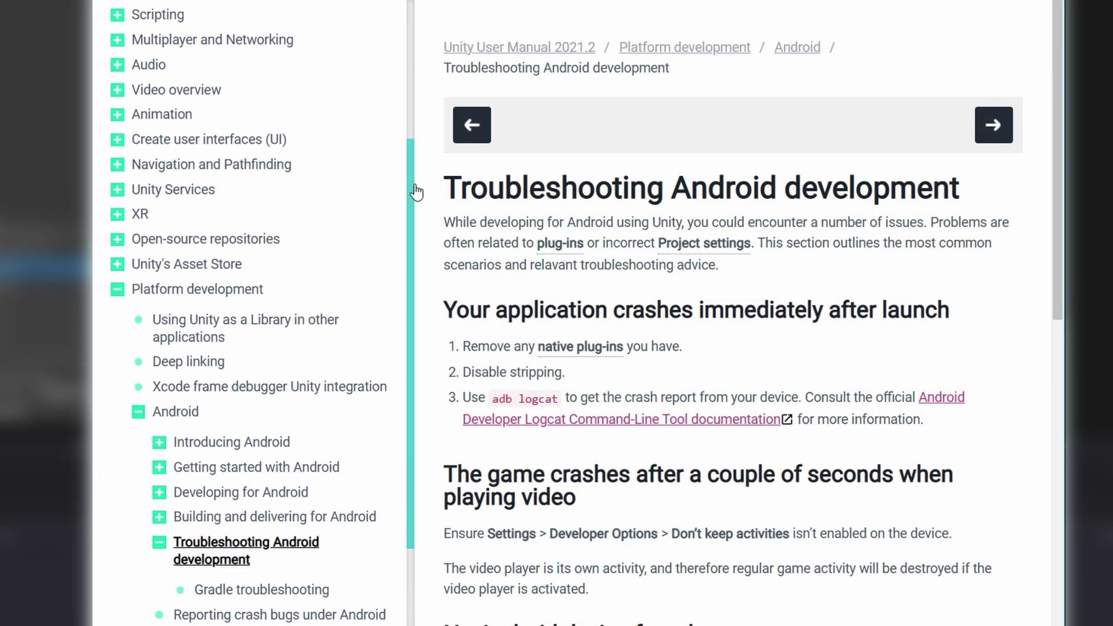
left_click_drag(420, 315, 373, 530)
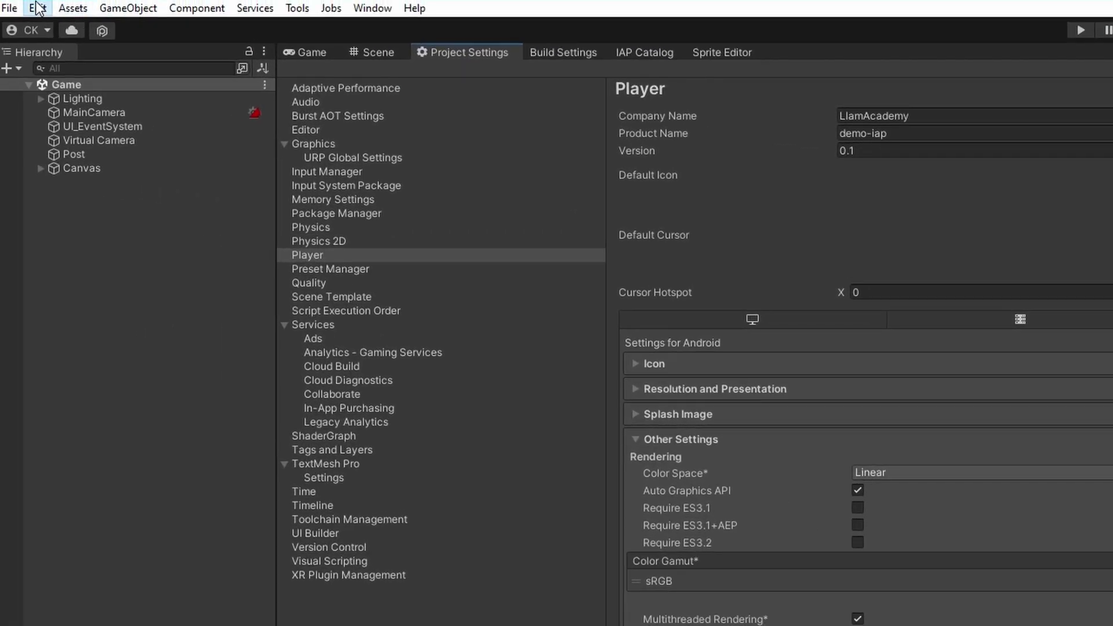
- Open the Keystore Manager from Project Settings > Player > Publishing Settings
left_click(37, 8)
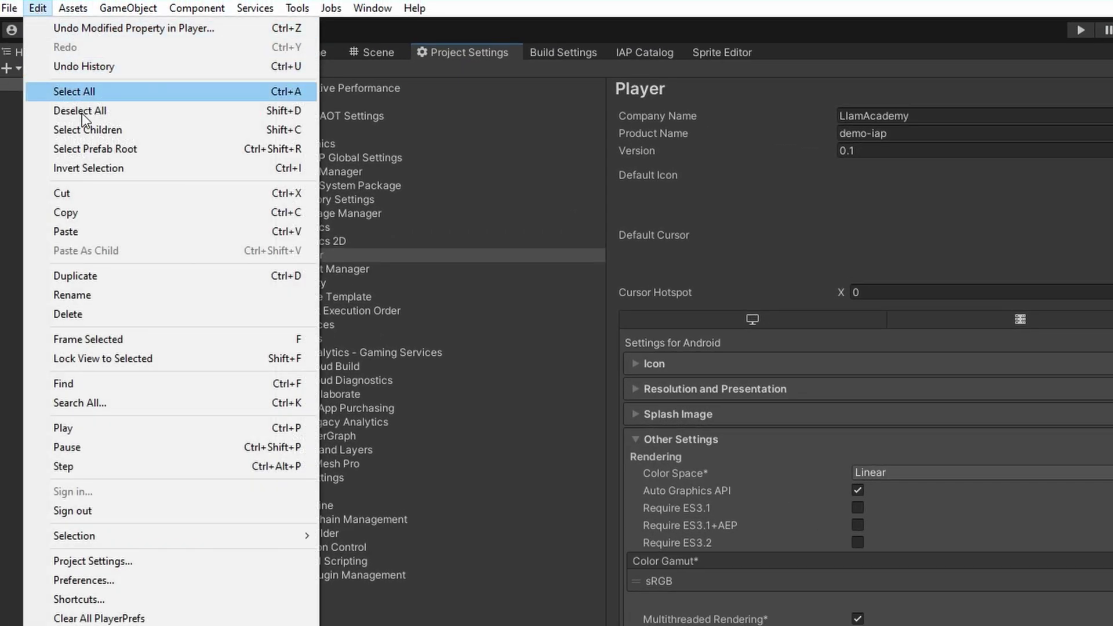
left_click(150, 564)
scroll(710, 386, "down", 2)
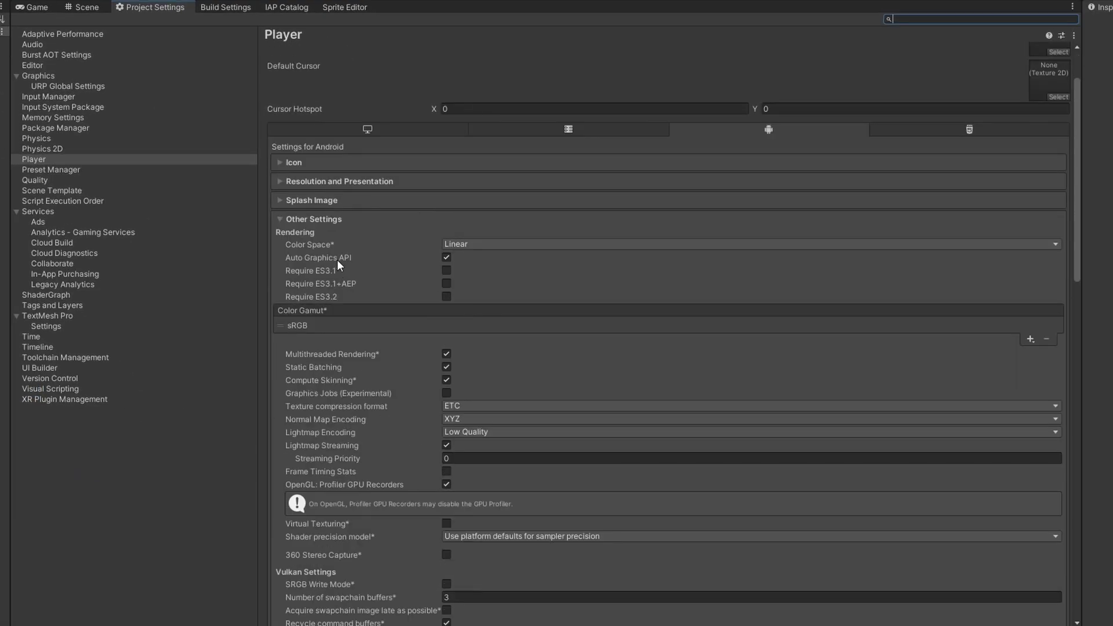
left_click(683, 331)
left_click(341, 318)
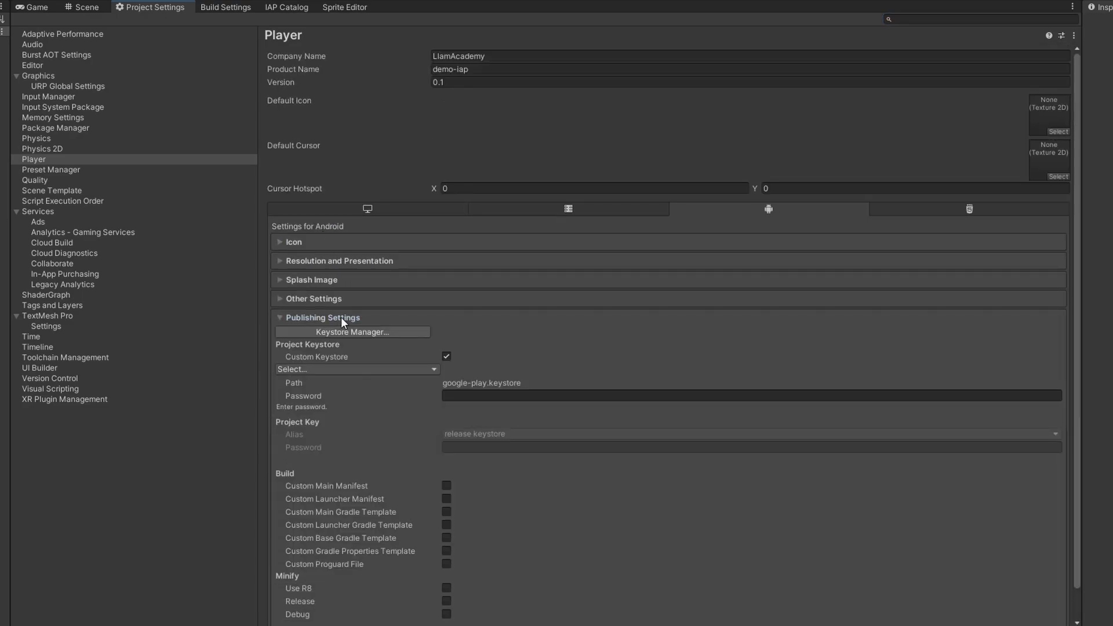
scroll(339, 336, "down", 1)
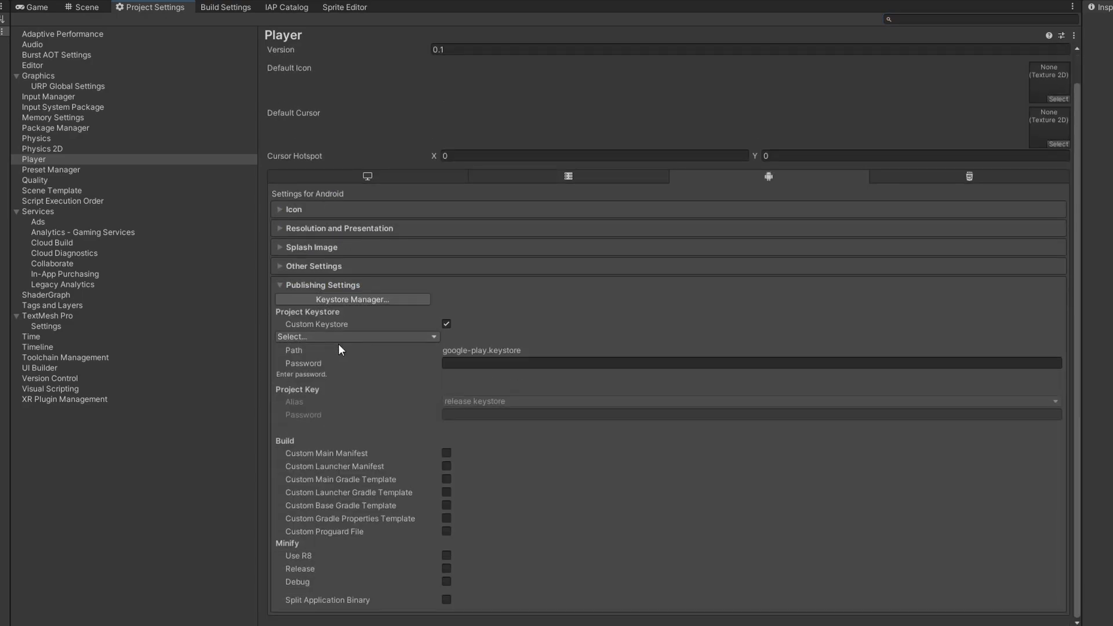
left_click(395, 298)
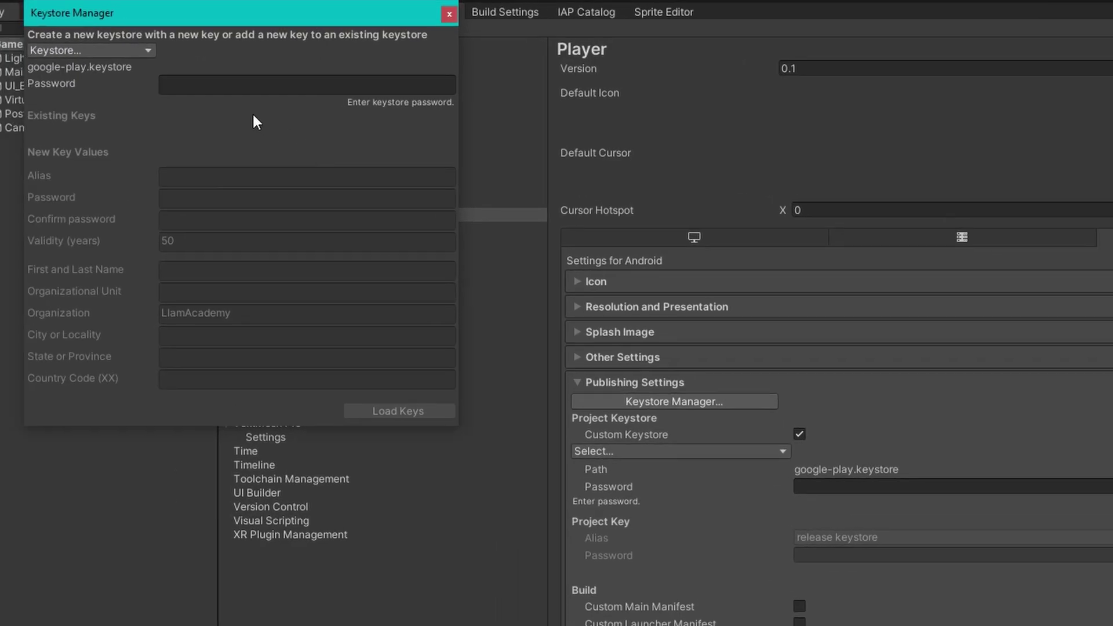
- Create a new keystore in the dedicated location and set its password
left_click(9, 64)
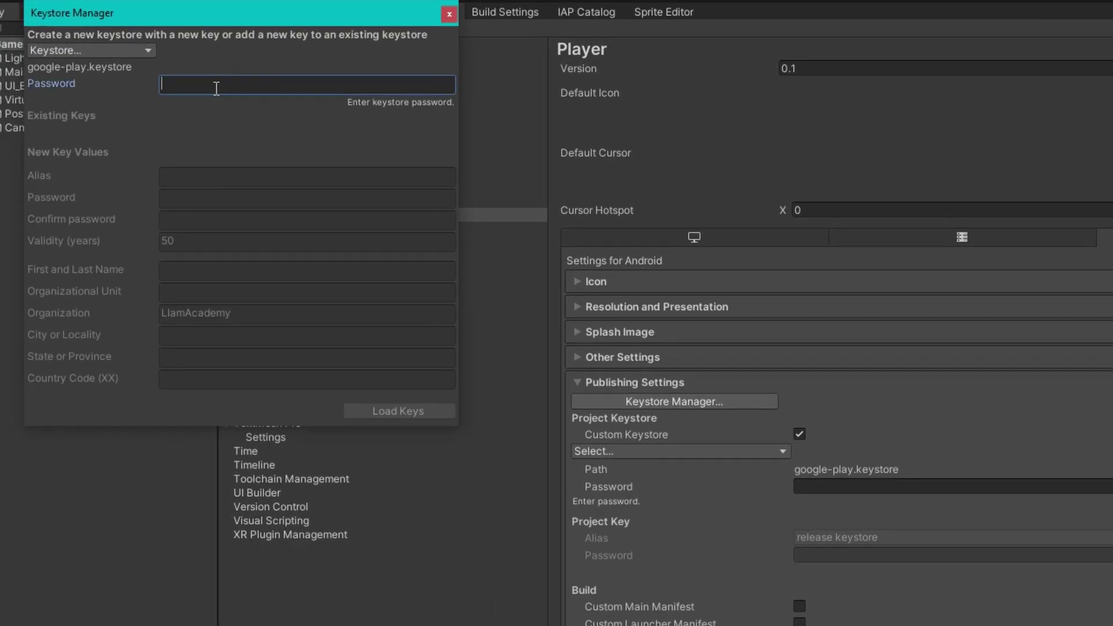
left_click(113, 52)
mouse_move(122, 68)
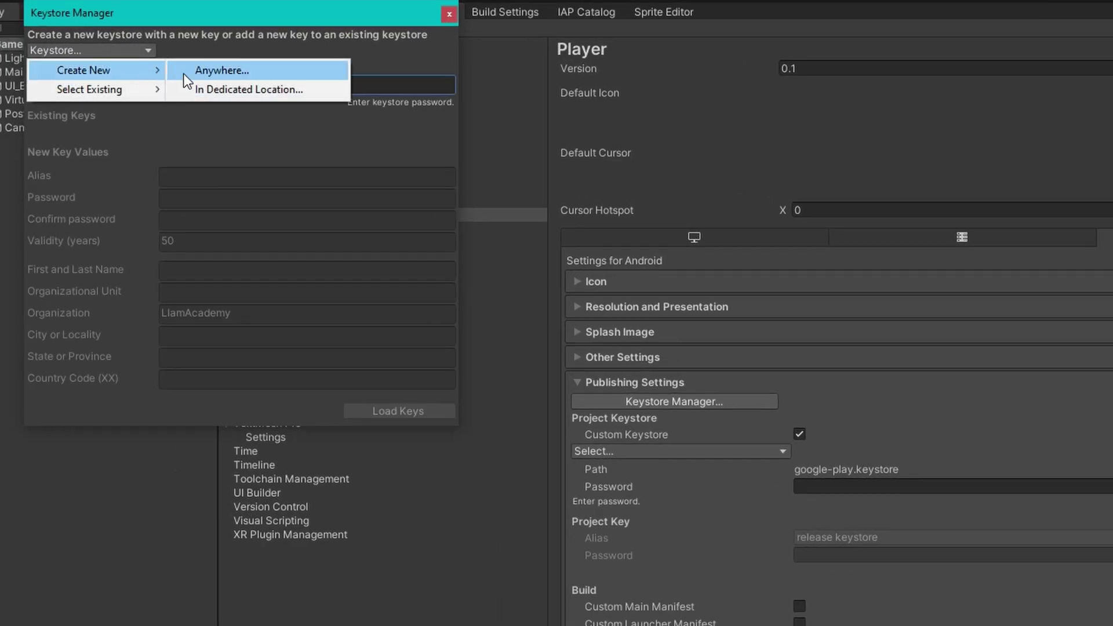
left_click(219, 89)
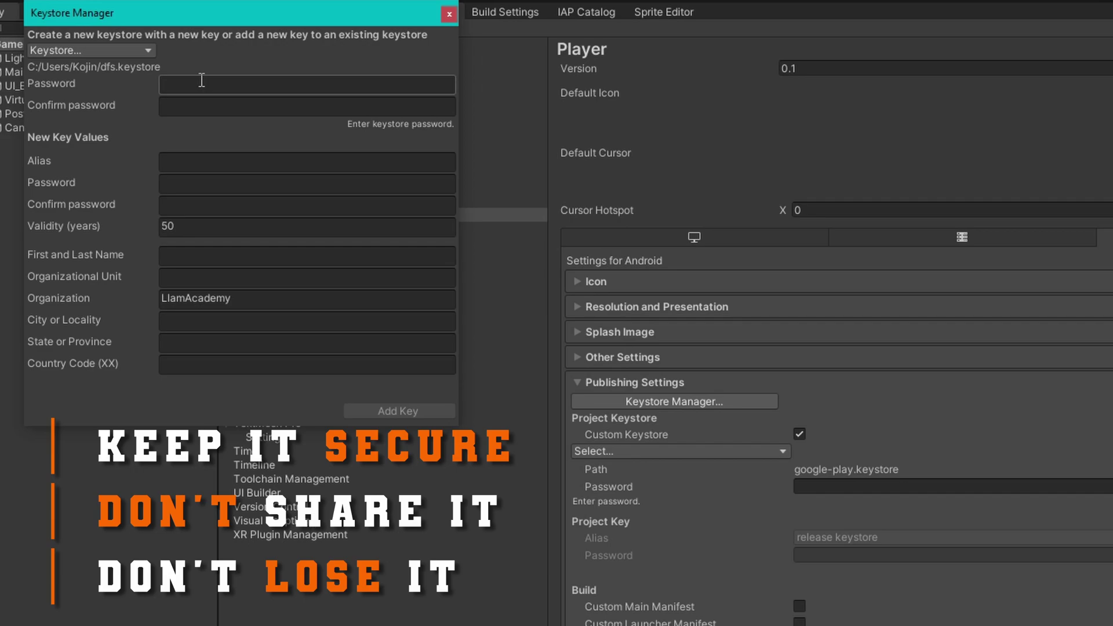
left_click(202, 81)
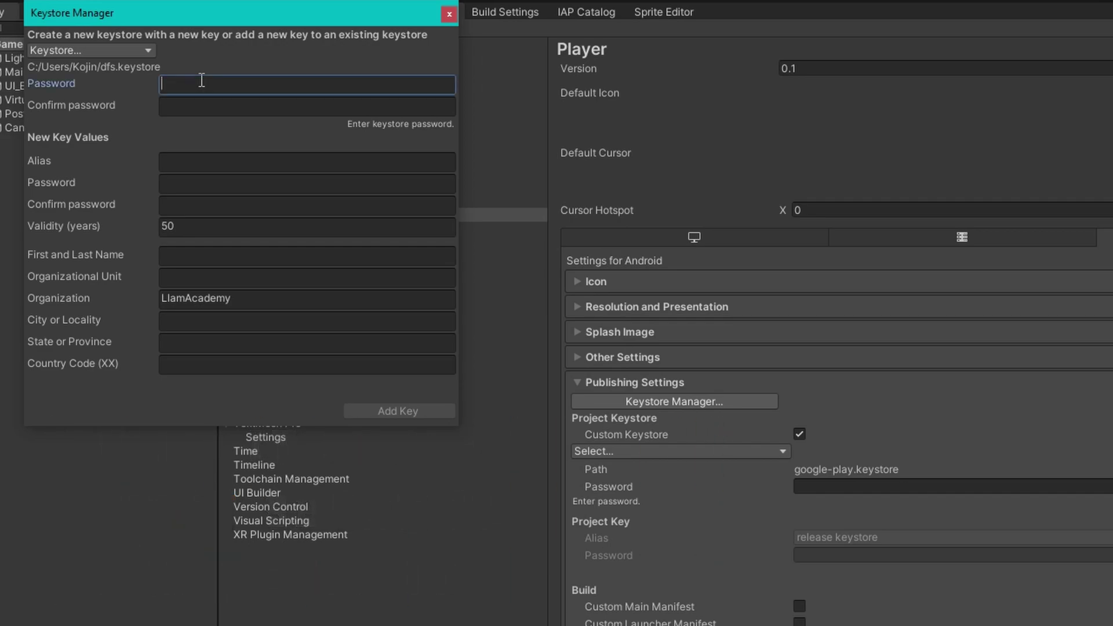
type("******")
left_click(210, 106)
type("******")
- Give the new key the alias 'publishing' and set its password
left_click(201, 162)
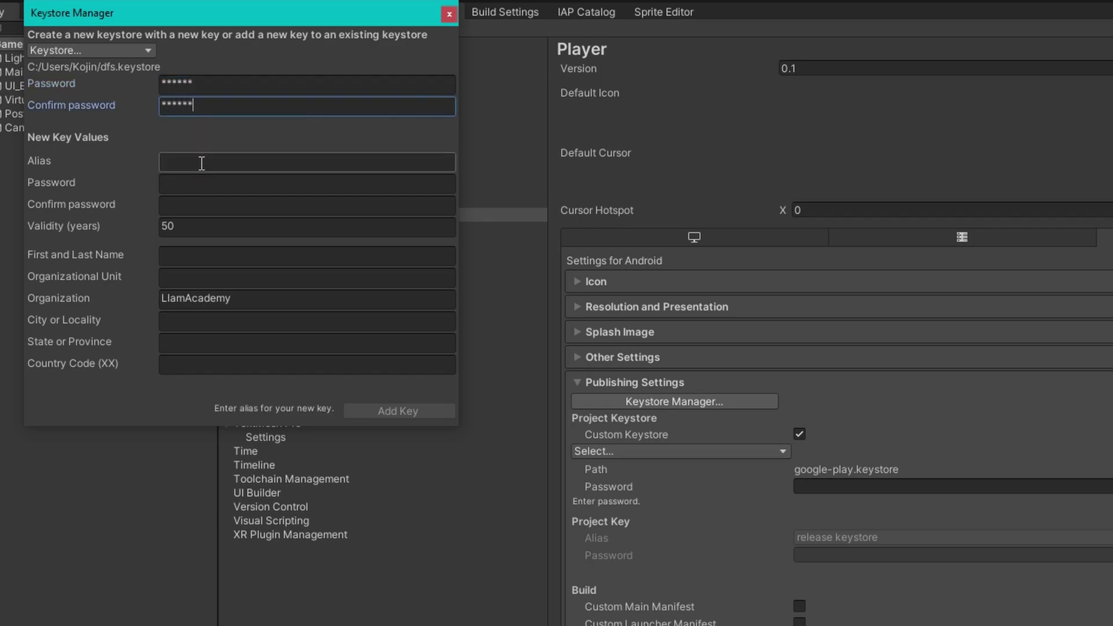
type("publishing")
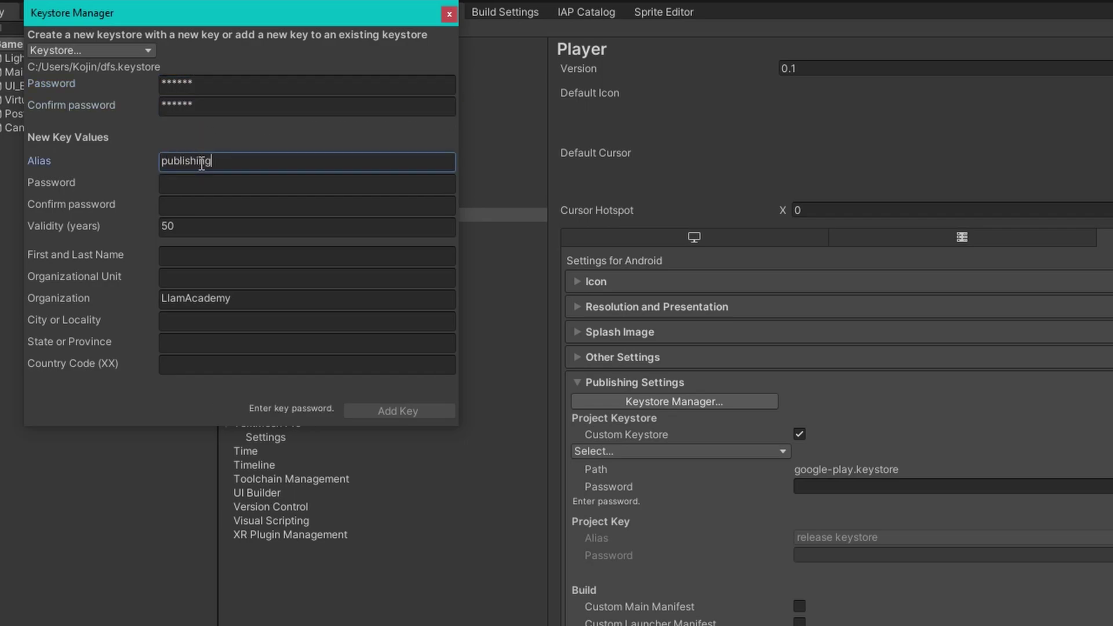
key("Tab")
type("******")
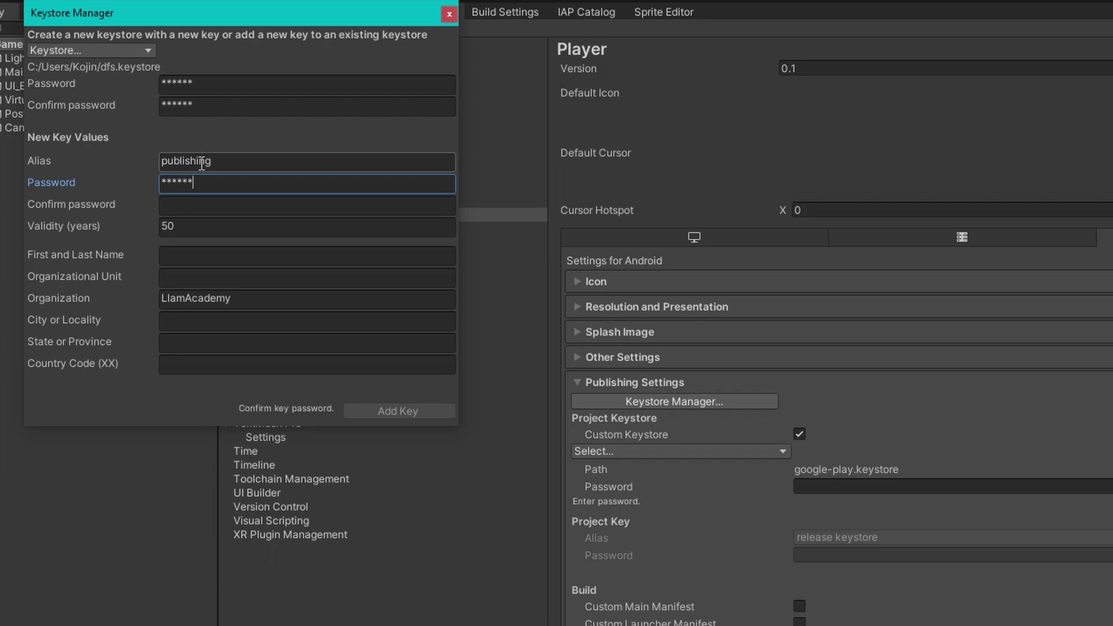
key("Tab")
type("******")
key("Tab")
key("Tab")
key("Tab")
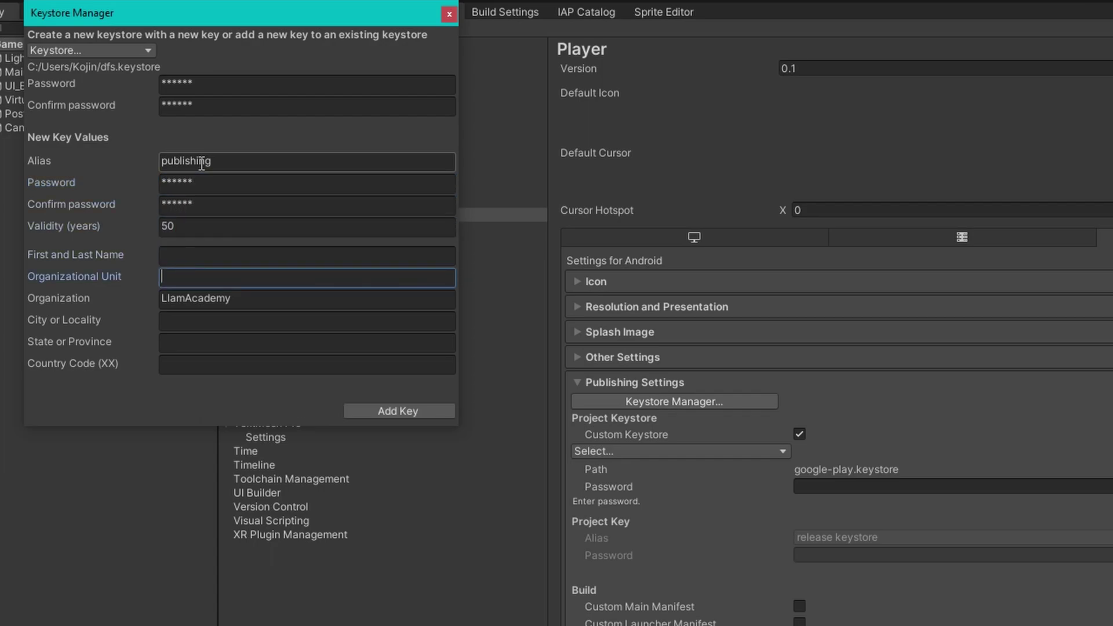
- Fill the certificate with LlamAcademy, Game Development, My City, My State and country US
key("shift+Tab")
type("LlamAcademy")
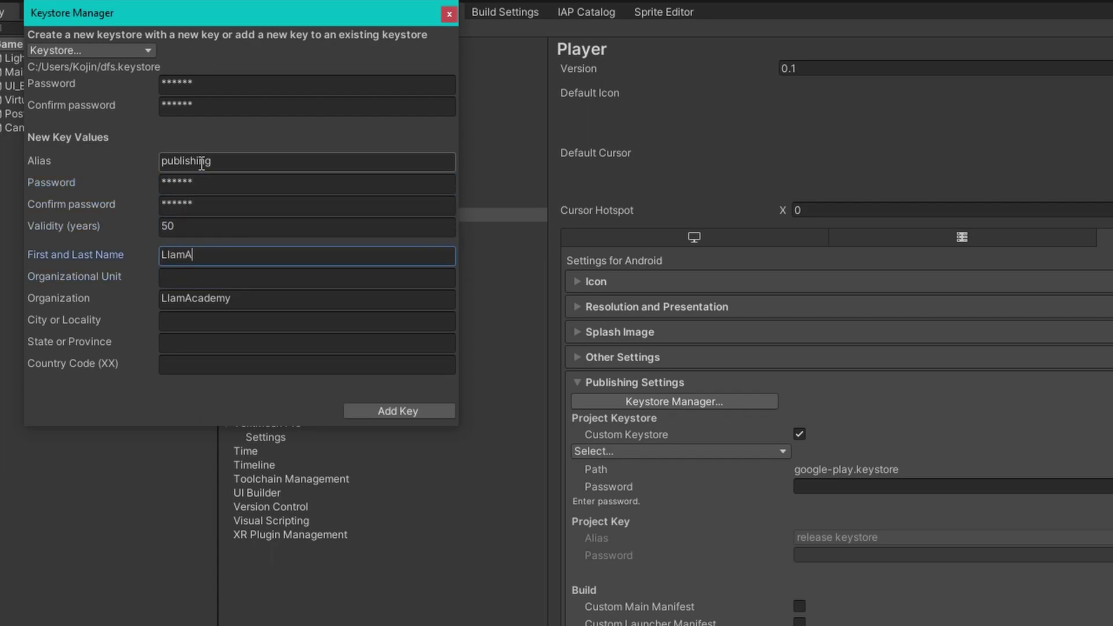
key("Tab")
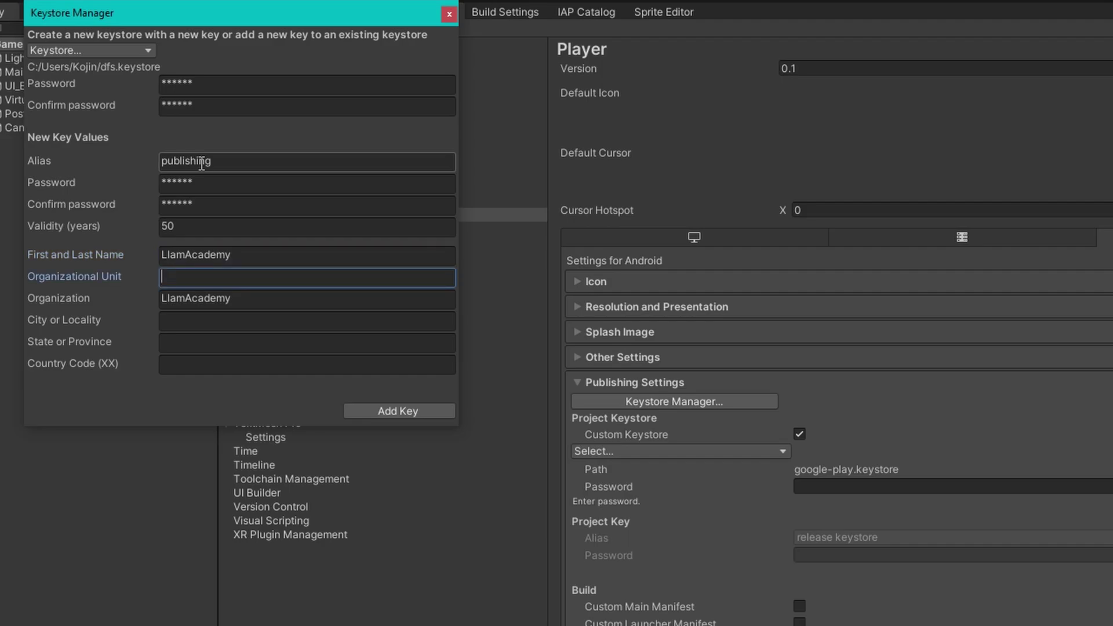
type("Game D")
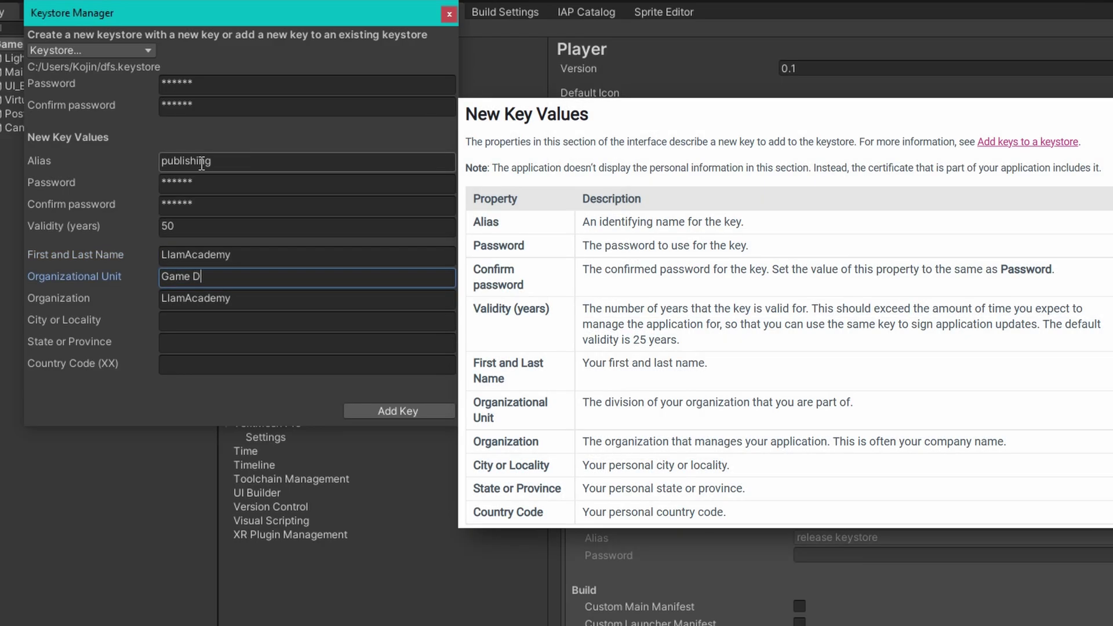
type("evelopment")
key("Tab")
key("Tab")
type("Tu")
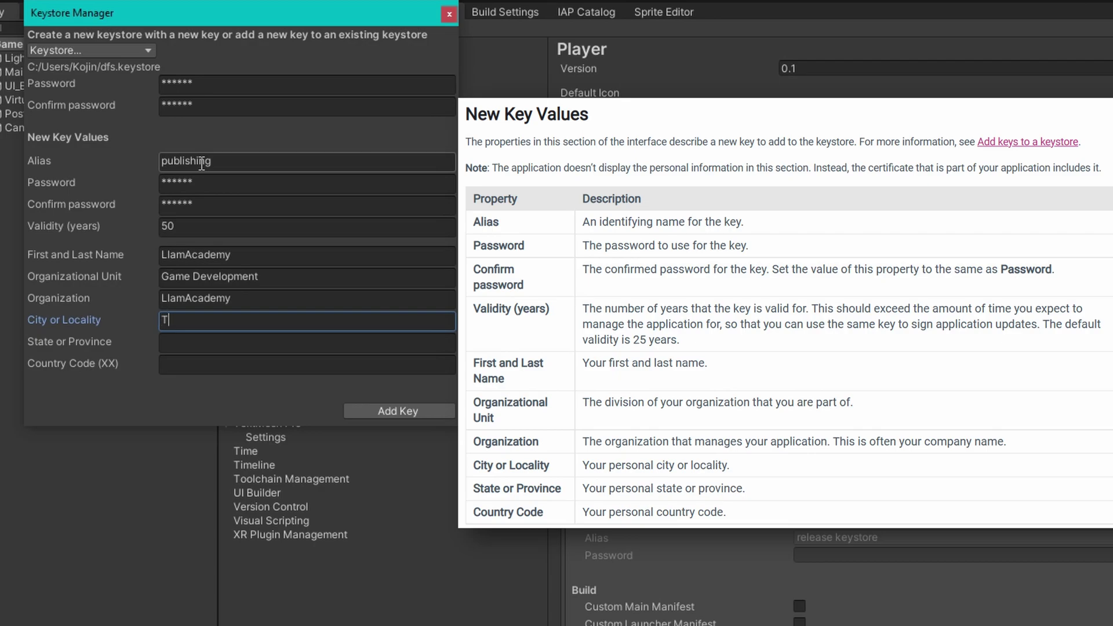
key("BackSpace")
key("BackSpace")
type("My City")
key("Tab")
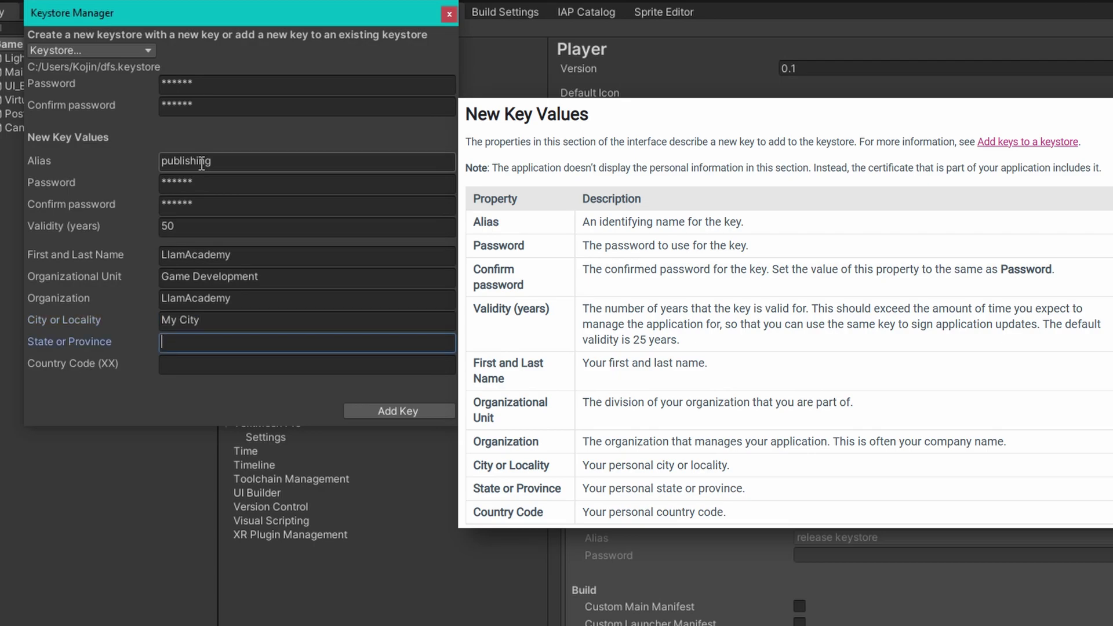
type("My State")
key("Tab")
type("US")
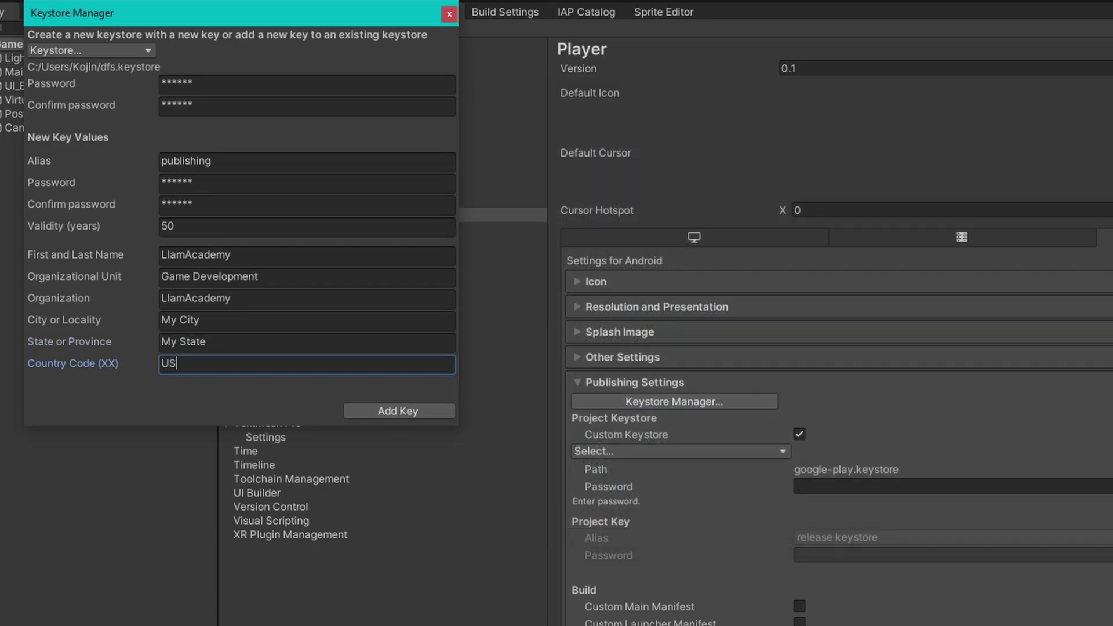
- Add the new key to the keystore and toggle the custom keystore option
left_click(389, 411)
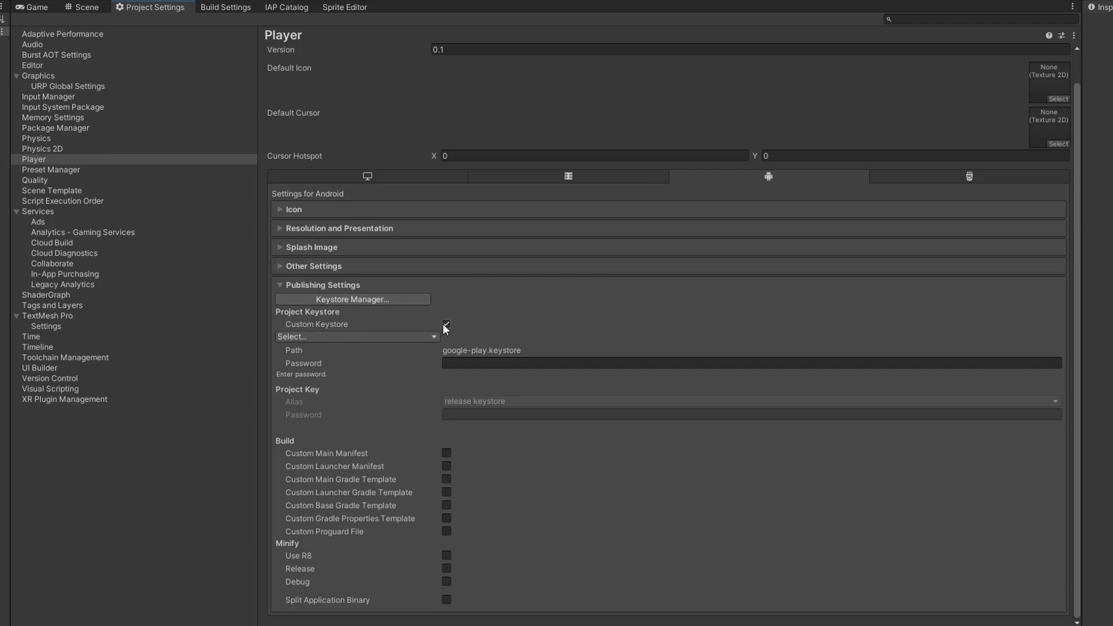
left_click(430, 334)
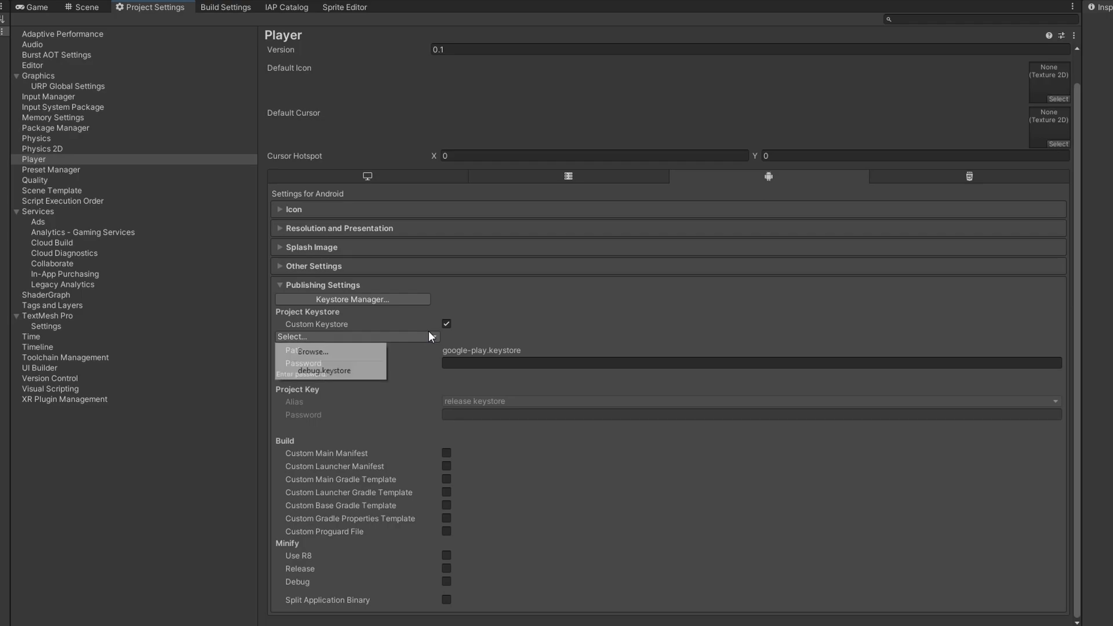
left_click(429, 335)
left_click(447, 324)
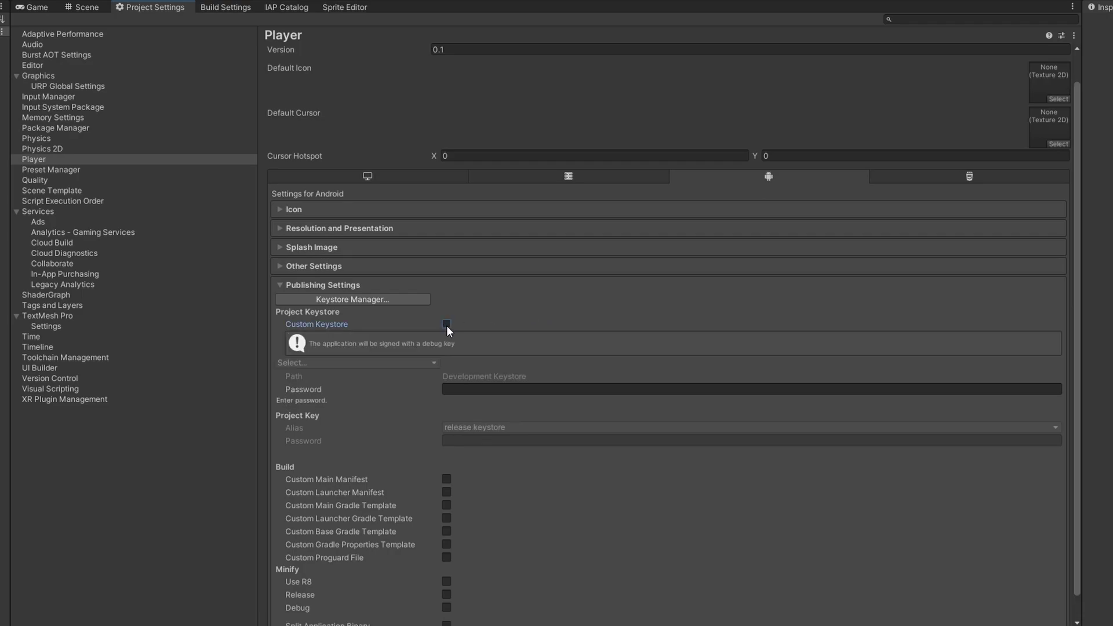
left_click(446, 325)
left_click(446, 325)
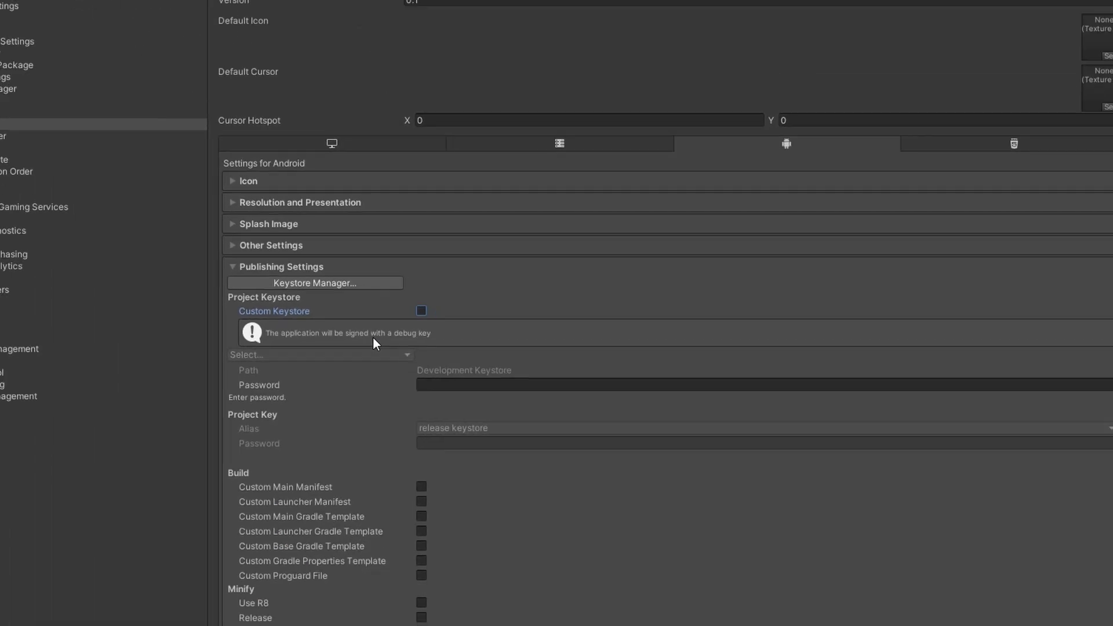
- Use the custom google-play.keystore file and enter both keystore and key passwords
left_click(321, 258)
left_click(297, 279)
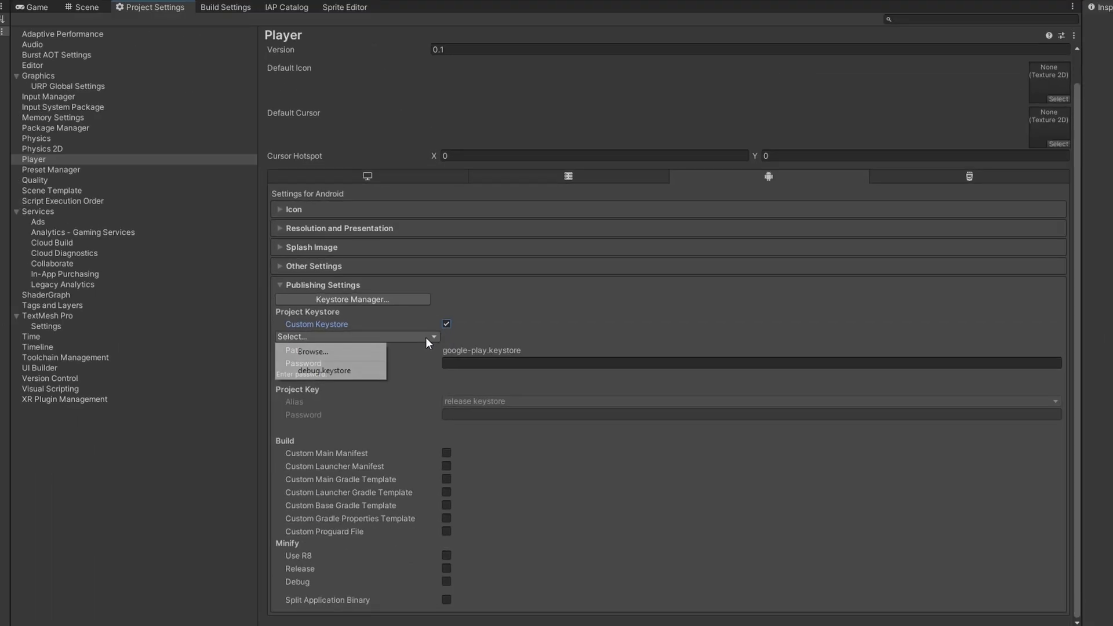
left_click(369, 356)
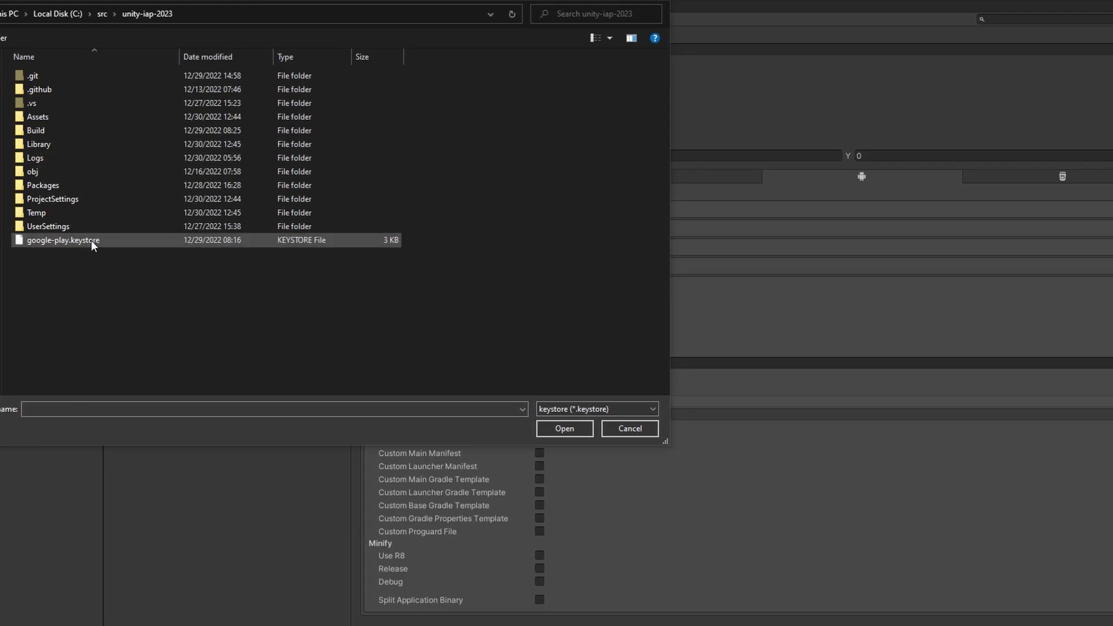
double_click(93, 244)
left_click(550, 363)
type("******")
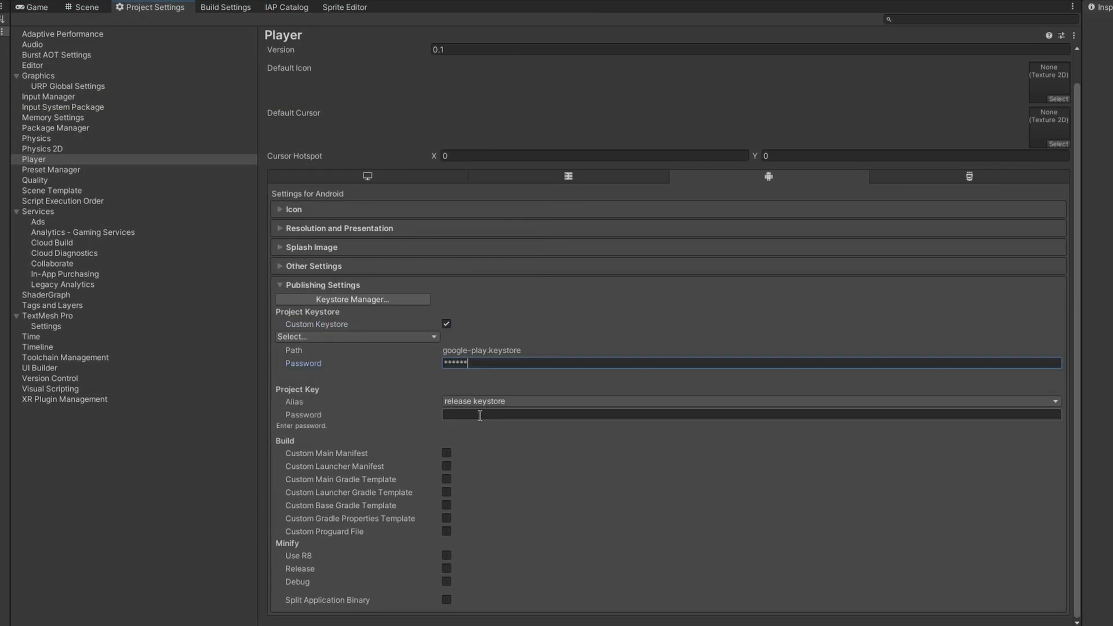
left_click(480, 415)
type("******")
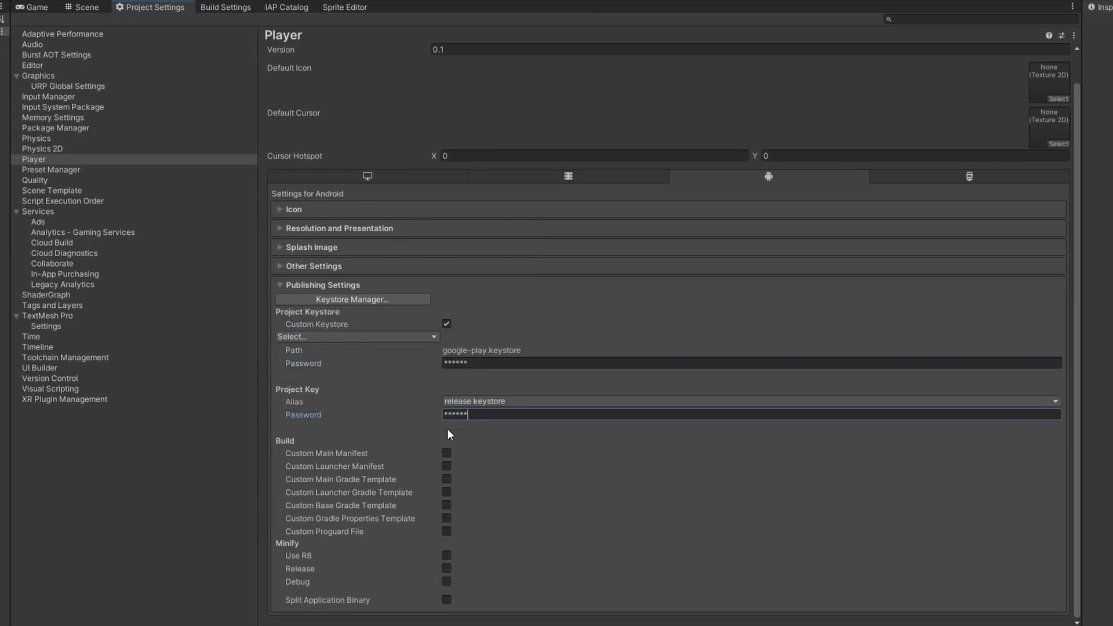
- Expand Other Settings and inspect Version 0.1 and Bundle Version Code 2
left_click(300, 266)
left_click_drag(1075, 241, 1052, 458)
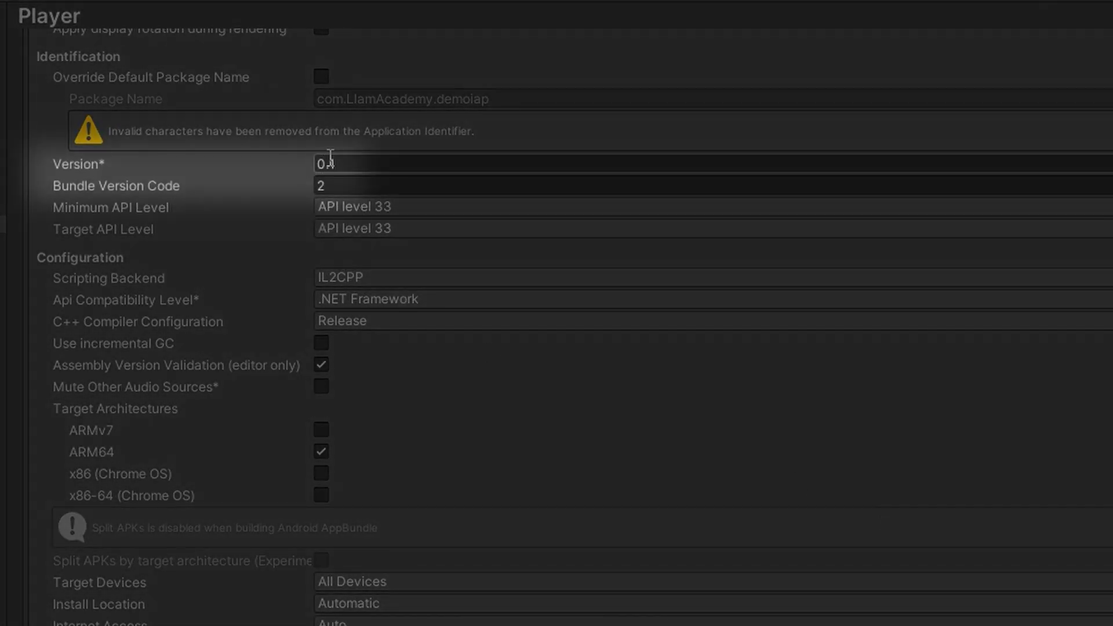
left_click(348, 164)
left_click(395, 183)
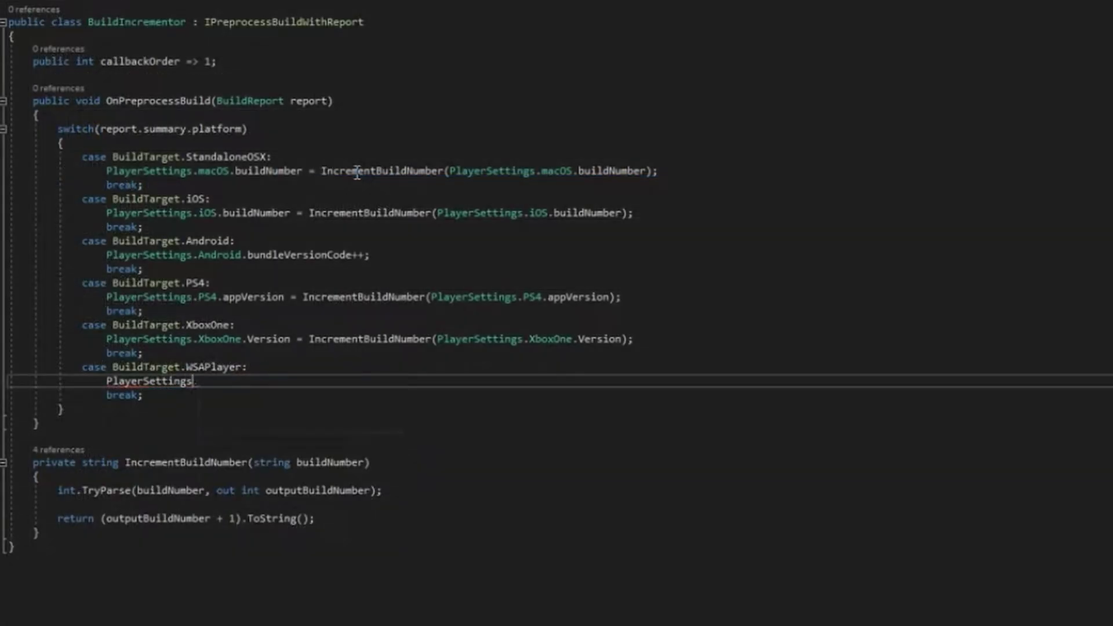
- Set PlayerSettings.WSA.packageVersion to a new System.Version from Major and Minor, then begin 'case BuildTarget'
type(".WS")
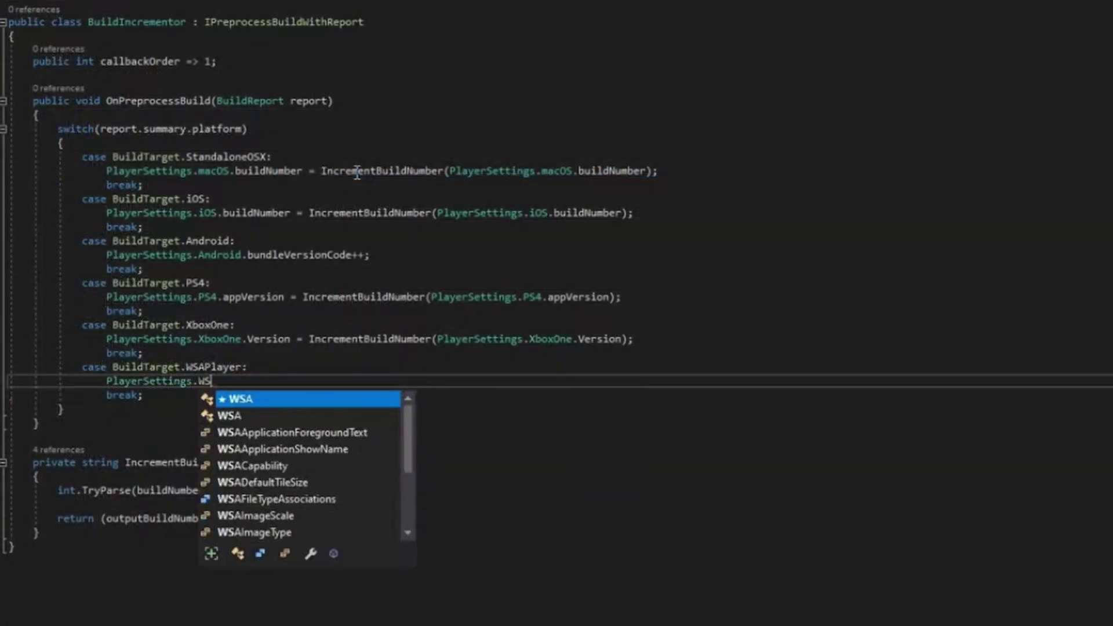
type("A.vers ")
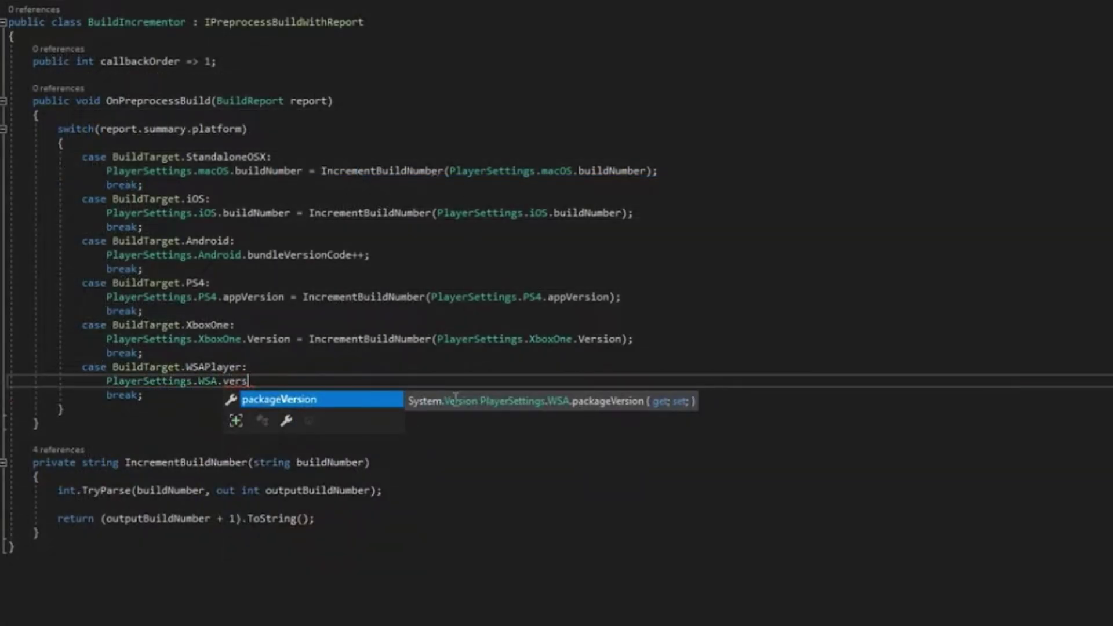
type(" = new System.Version()")
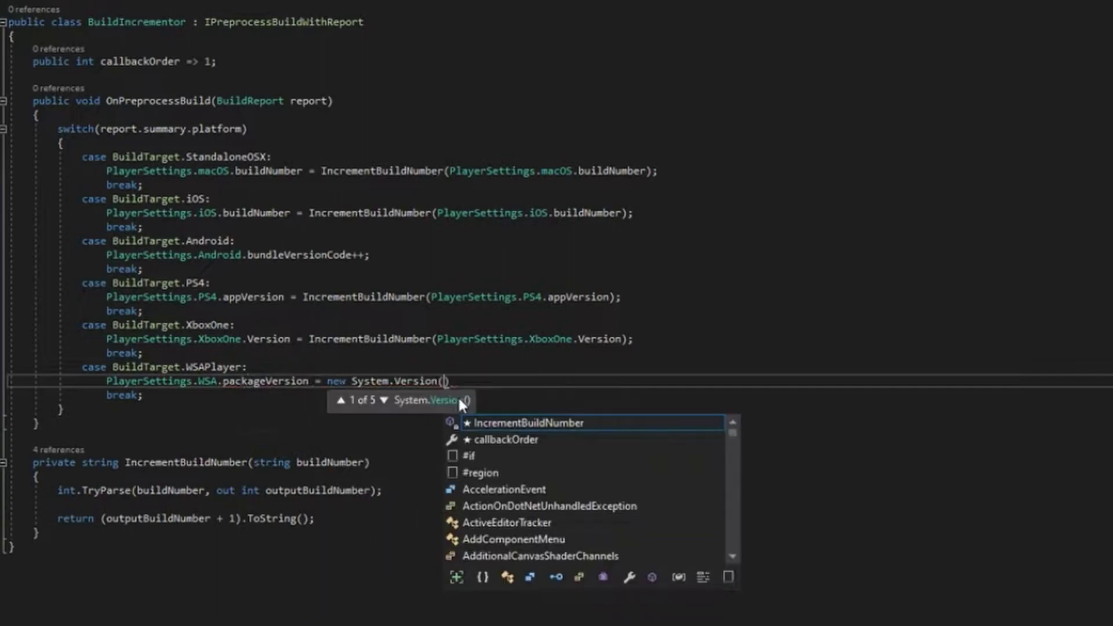
type("PlayerSettings.WSA.packageVersion.Major, PlayerSettings.WSA.packageVersion.Minor, ")
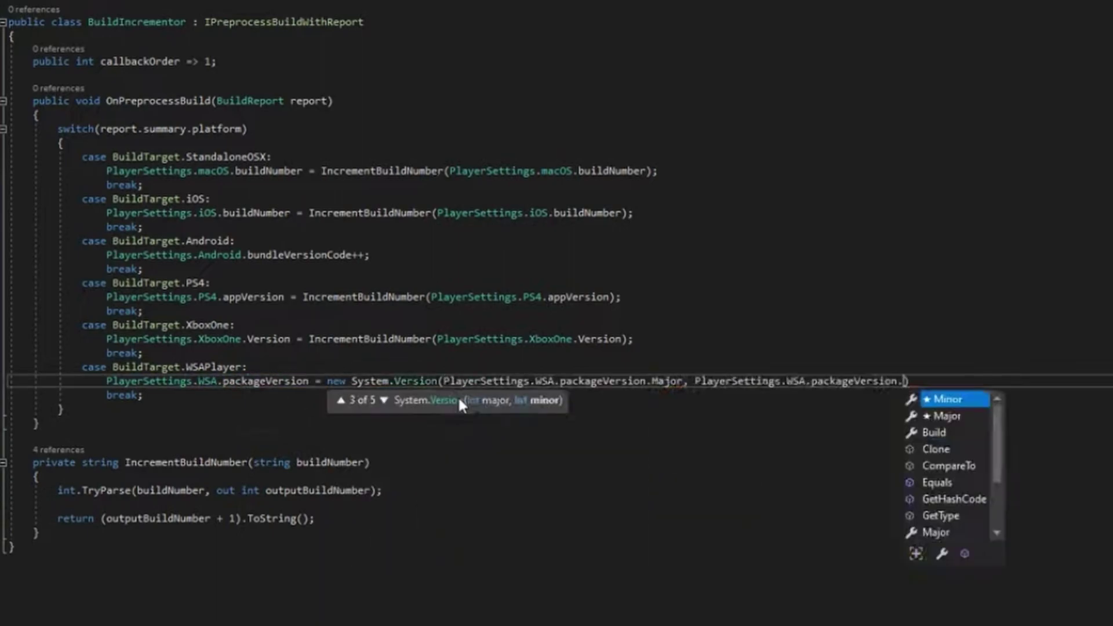
type("PlayerSettings.WSA.packageVersion.Build")
left_click(460, 397)
key("Return")
type("case B")
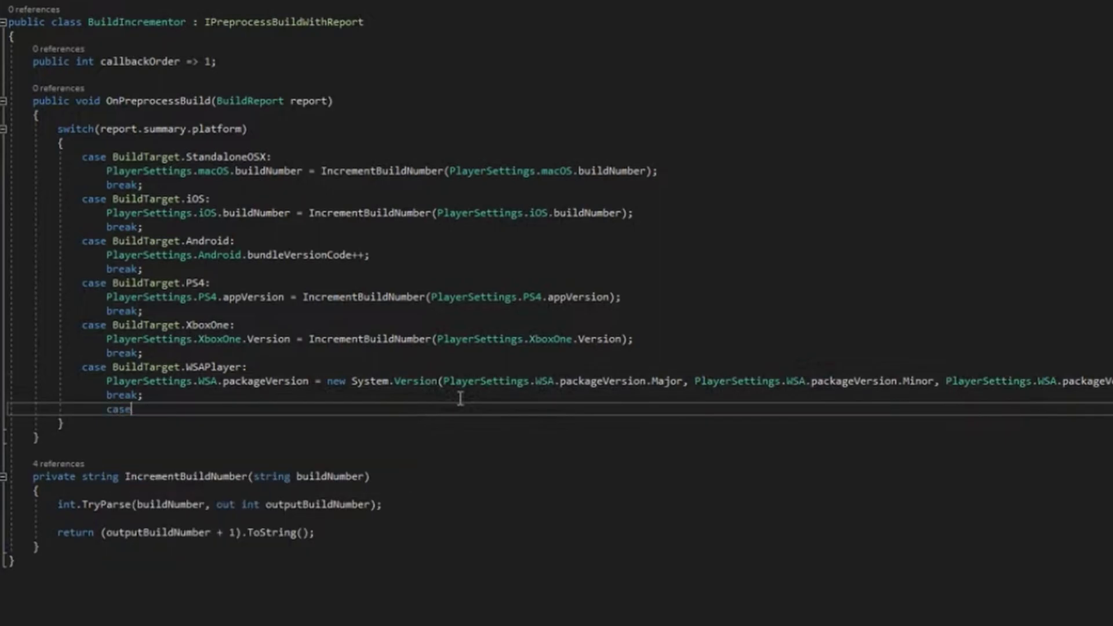
type("uildTarget")
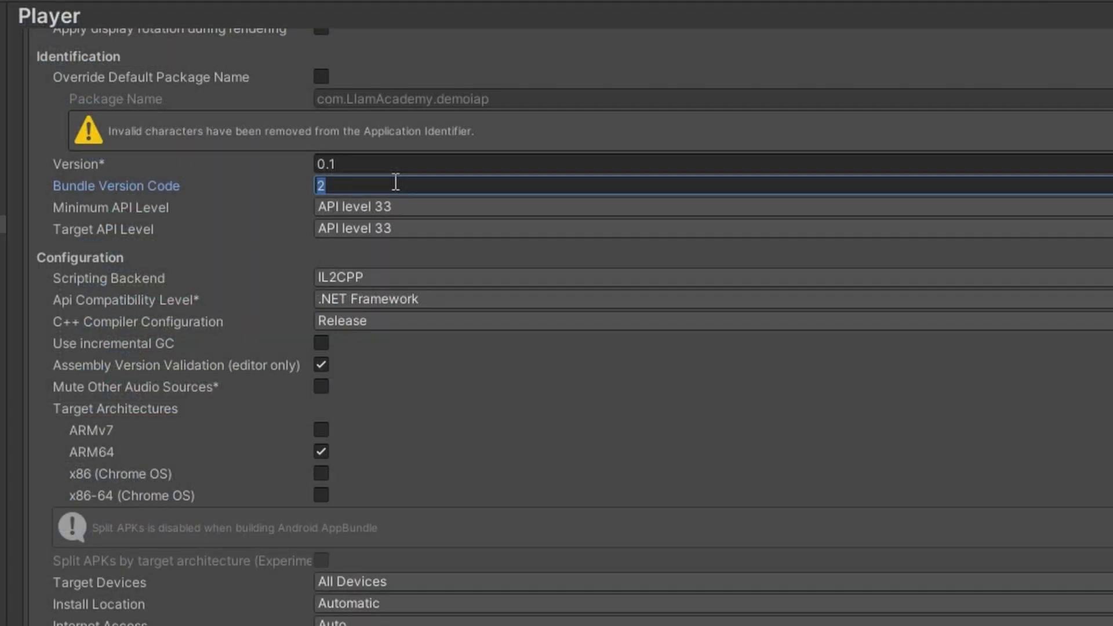
left_click(406, 204)
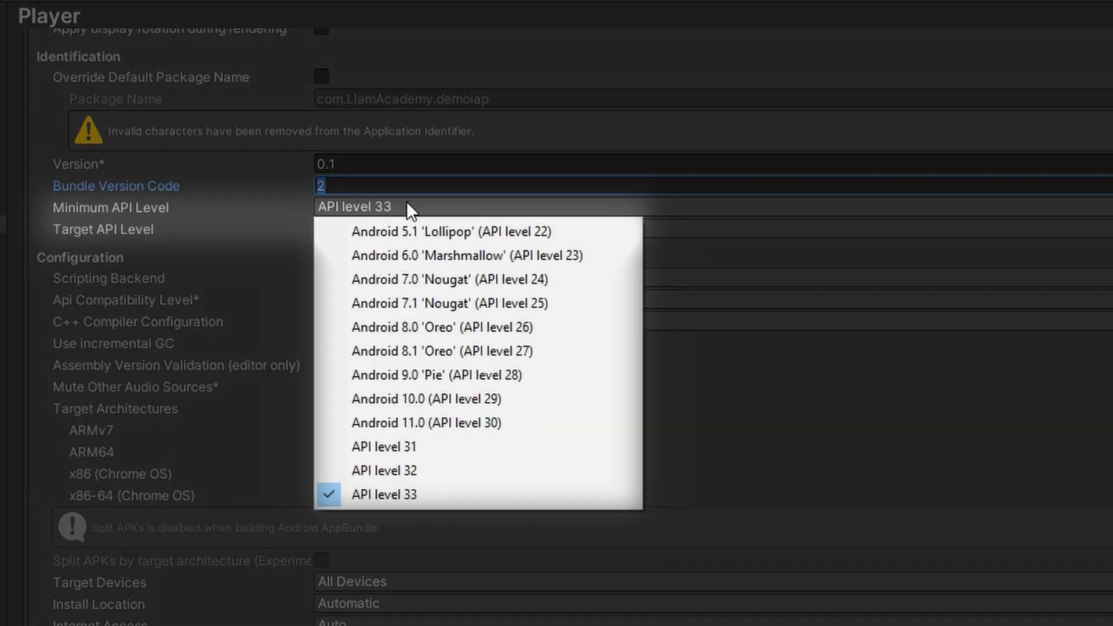
left_click(481, 494)
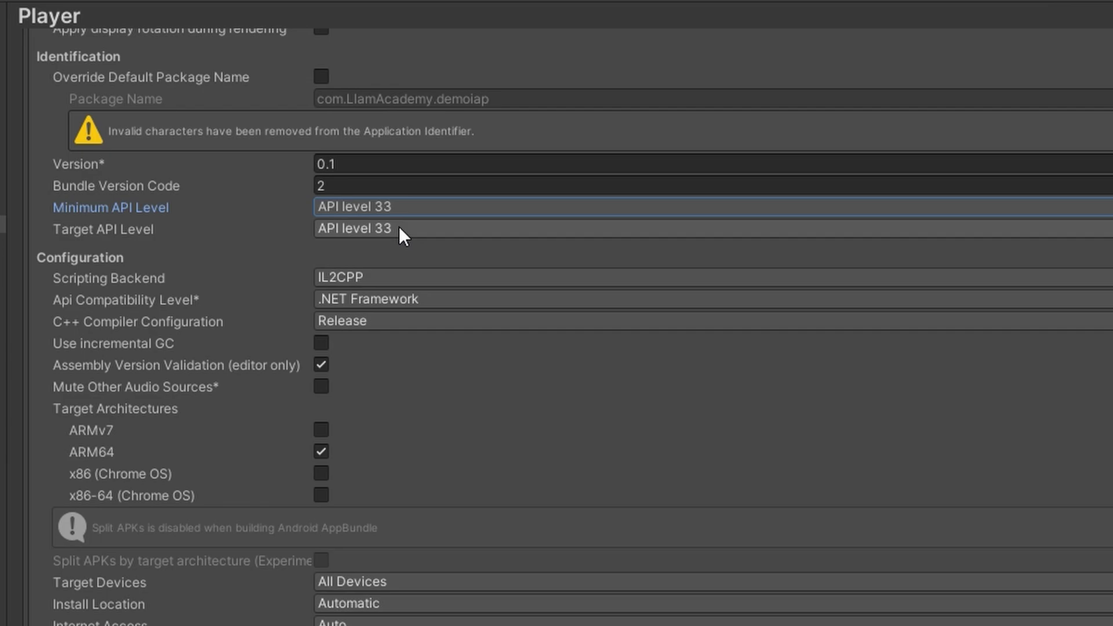
left_click(400, 228)
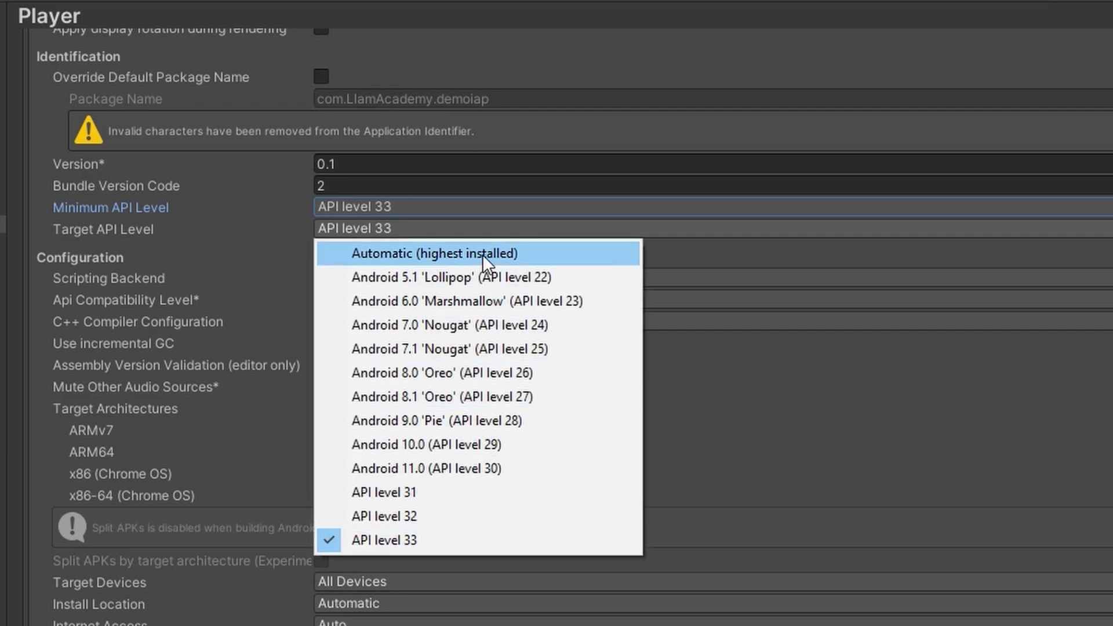
left_click(377, 543)
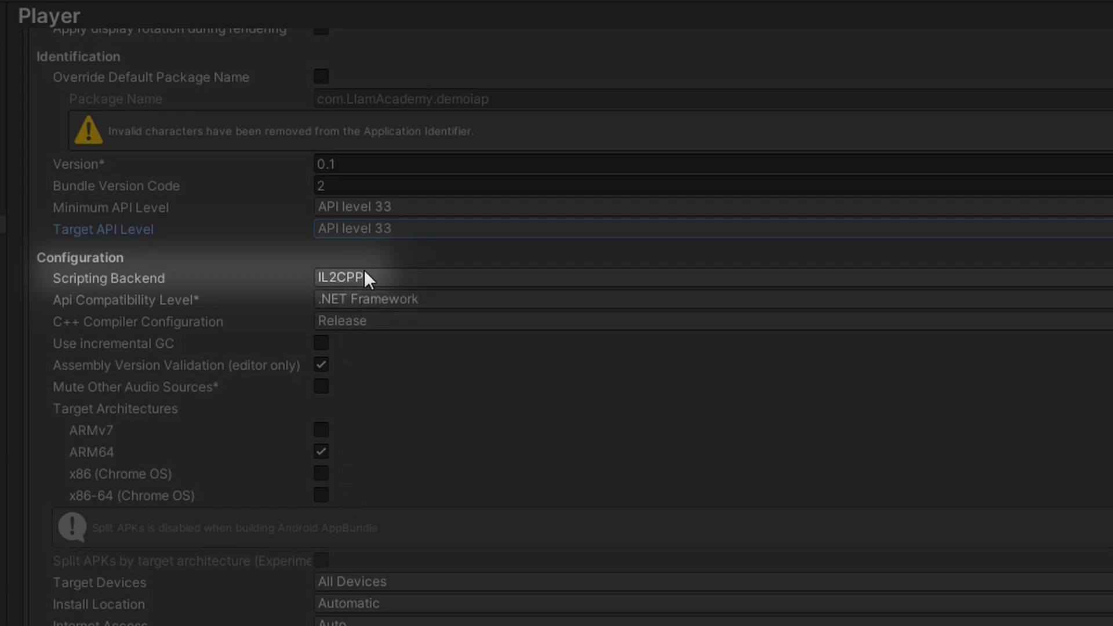
left_click(367, 278)
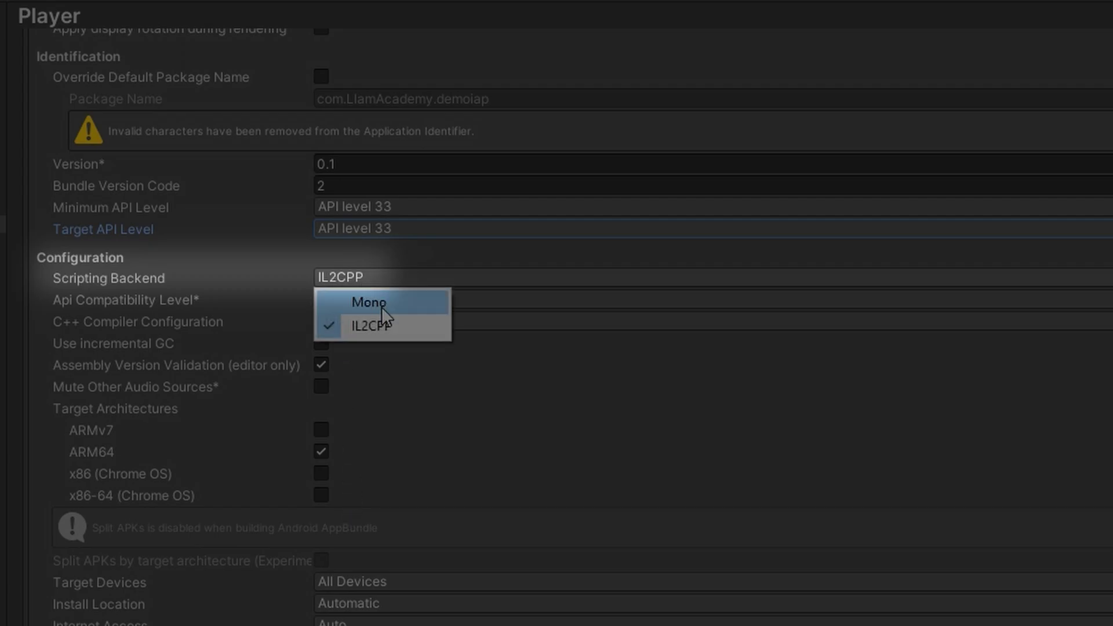
left_click(382, 303)
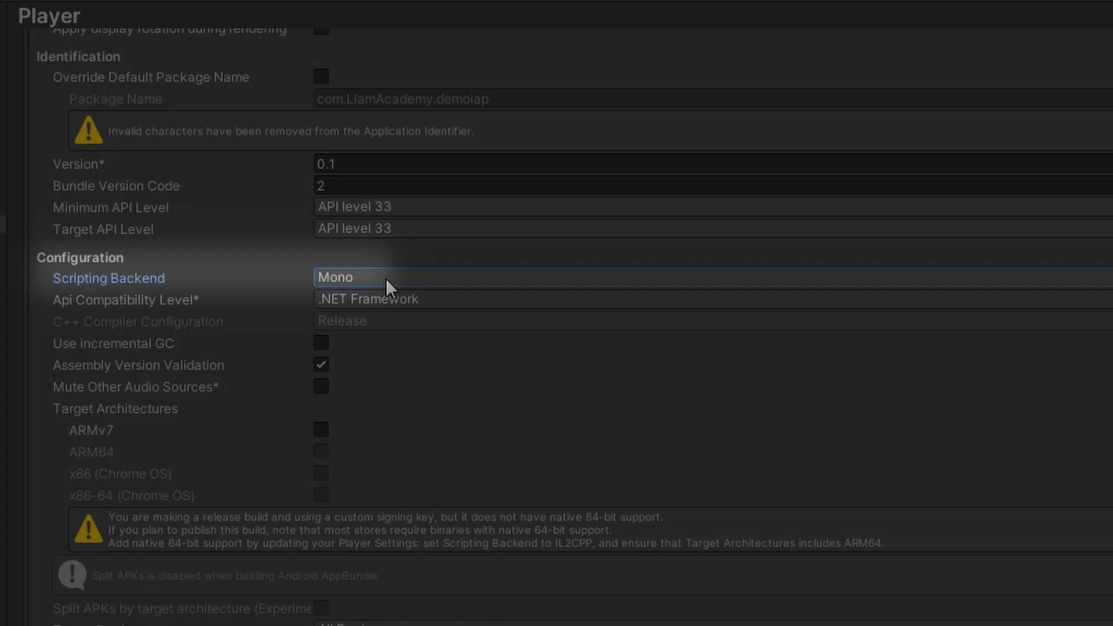
left_click(385, 278)
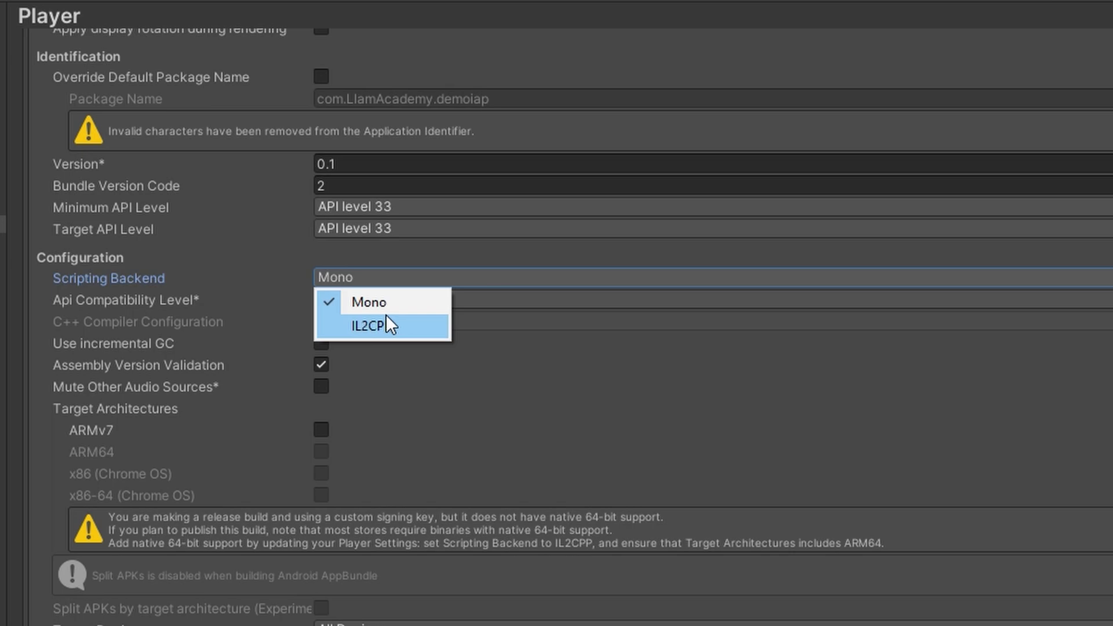
left_click(385, 325)
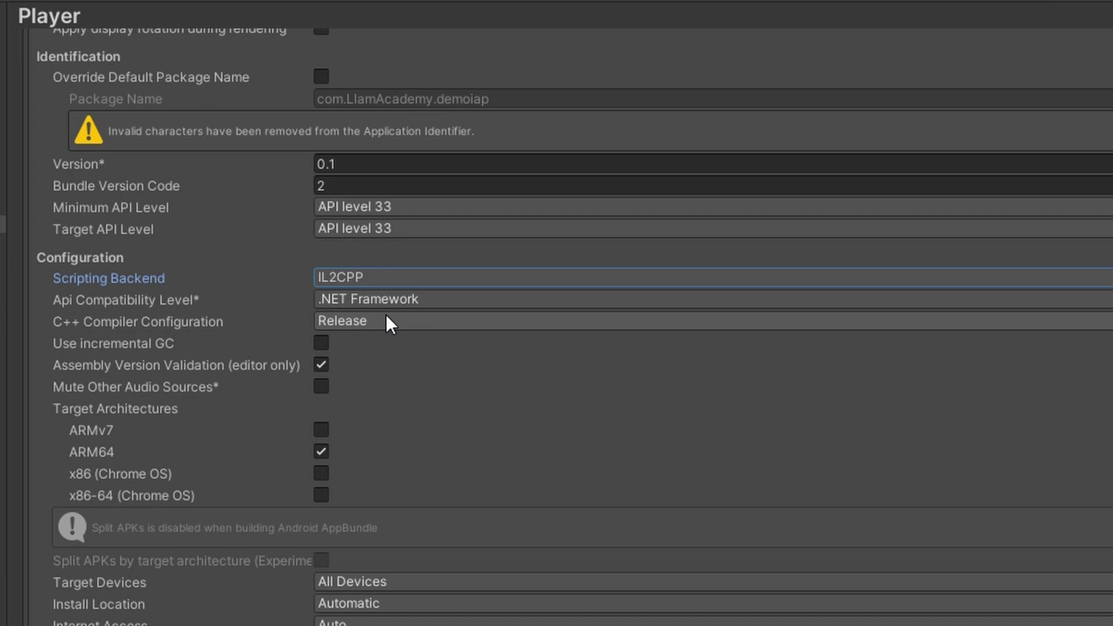
left_click(391, 325)
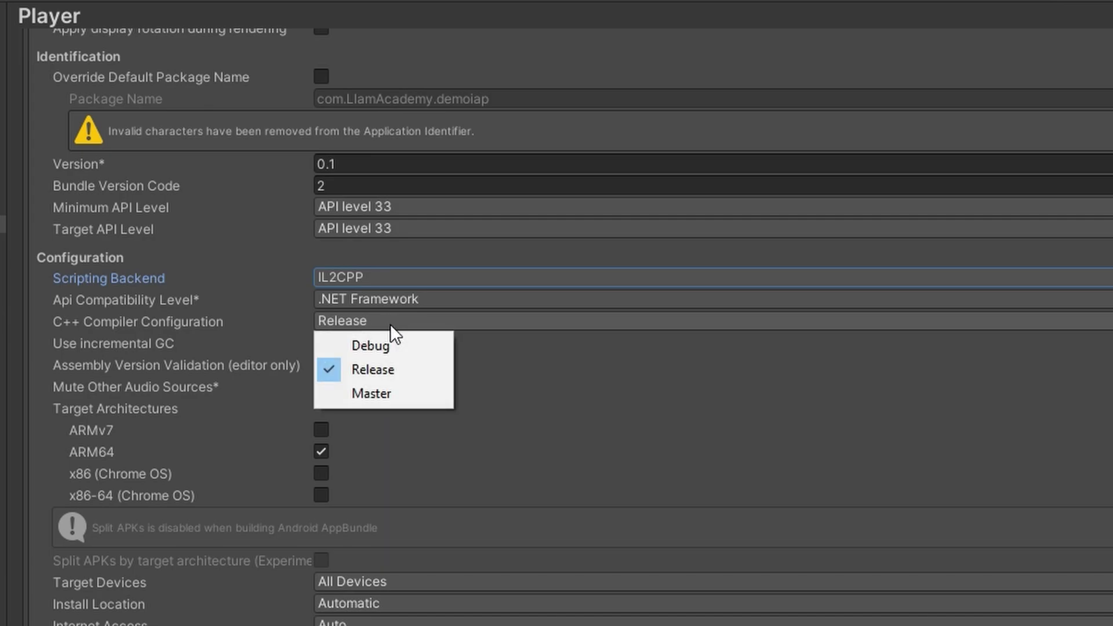
left_click(394, 368)
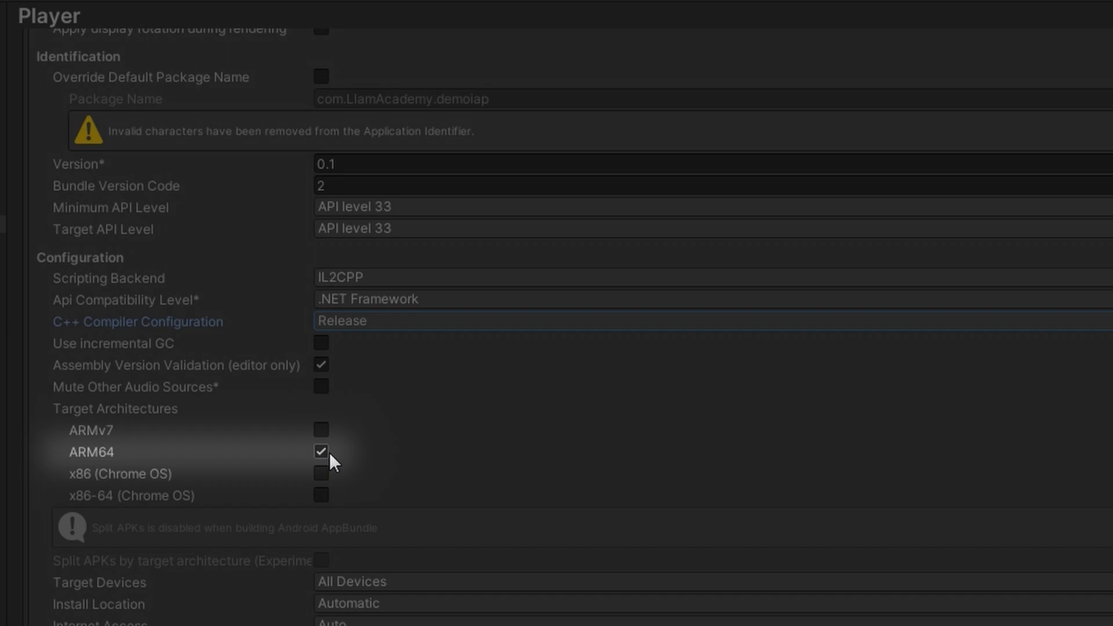
- Leave Managed Stripping Level on Minimal under Optimization and bring up the Android Build Settings
scroll(384, 433, "down", 10)
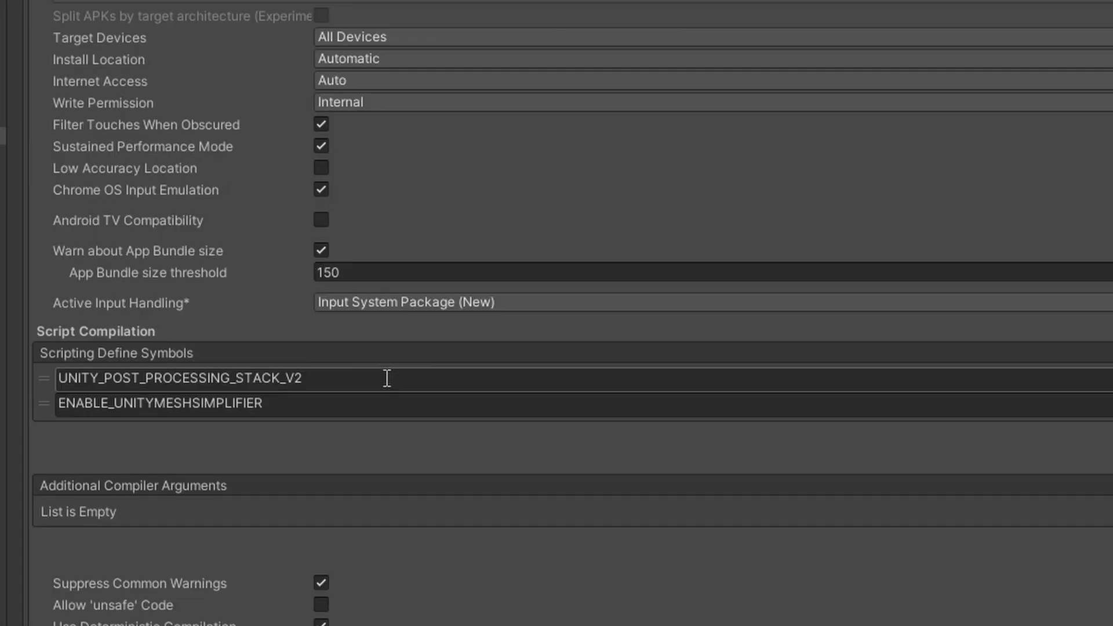
scroll(389, 383, "down", 5)
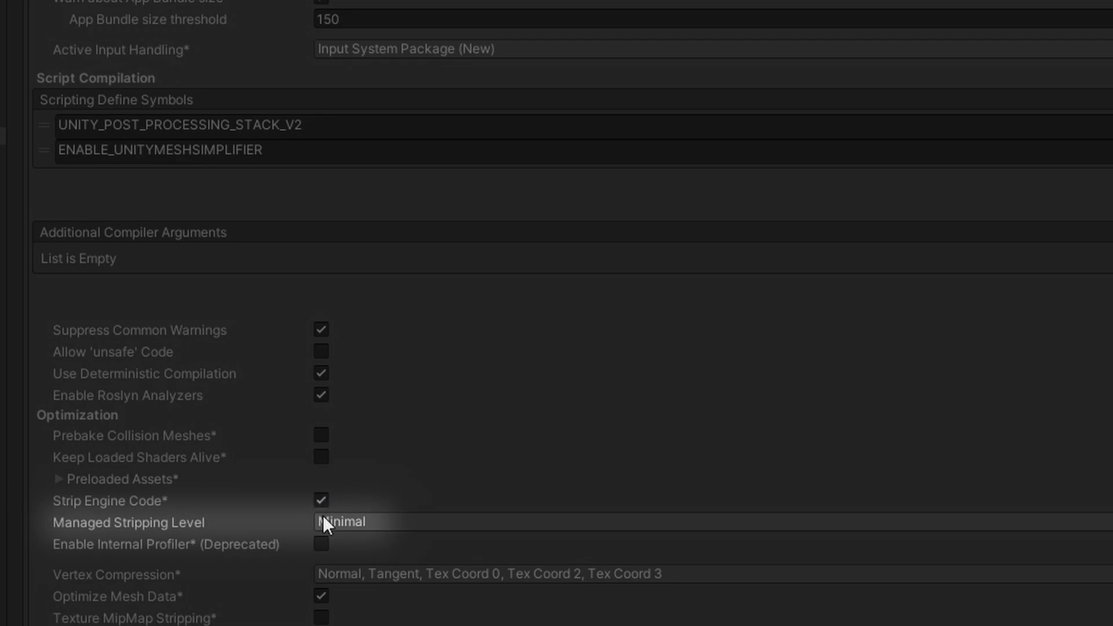
left_click(322, 523)
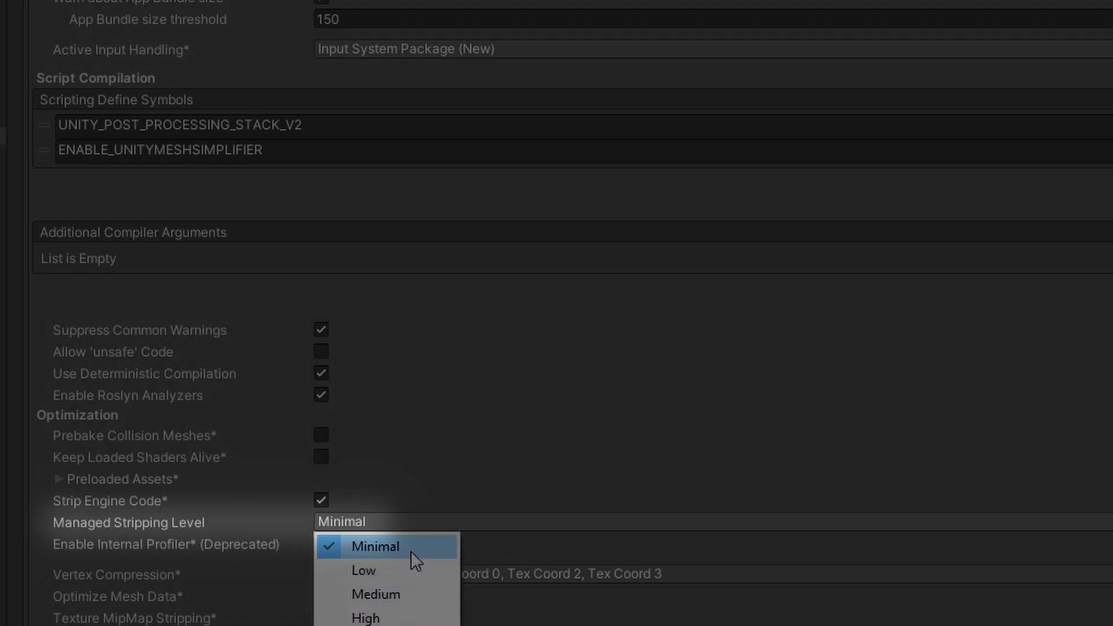
left_click(411, 551)
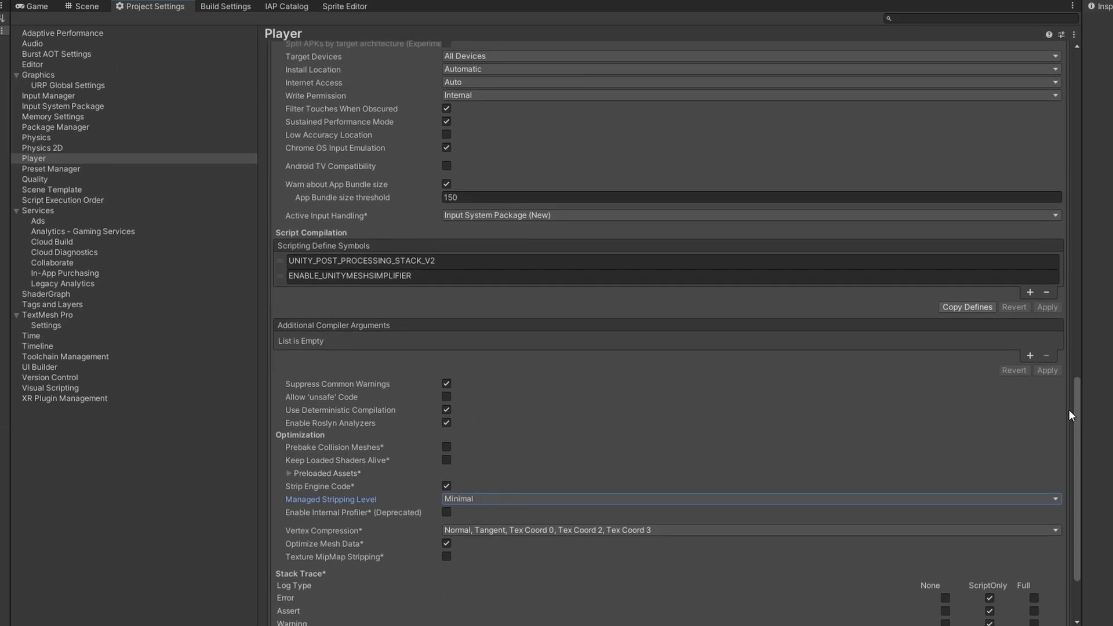
scroll(1070, 394, "up", 5)
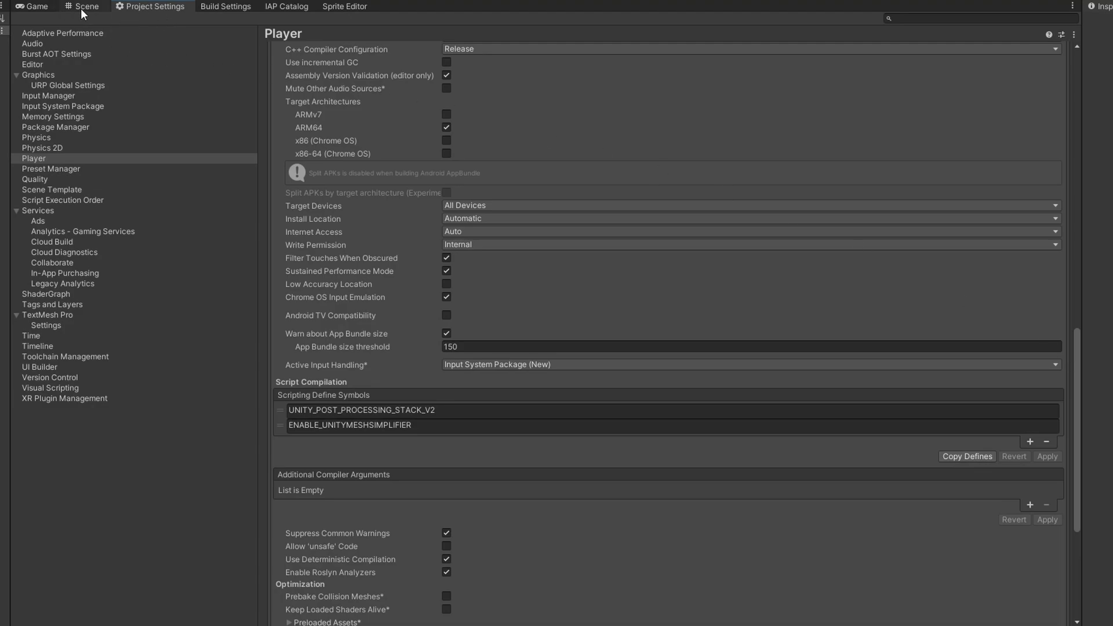
left_click(239, 9)
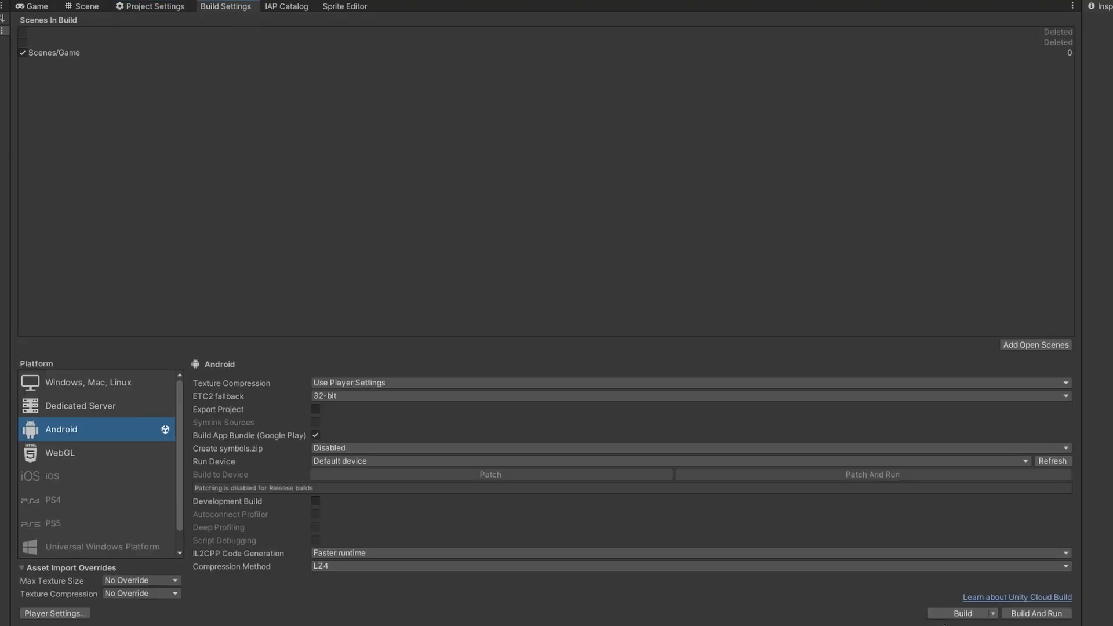
- Build the Android app bundle, replacing the existing iap-test.aab in the Build folder
left_click(955, 613)
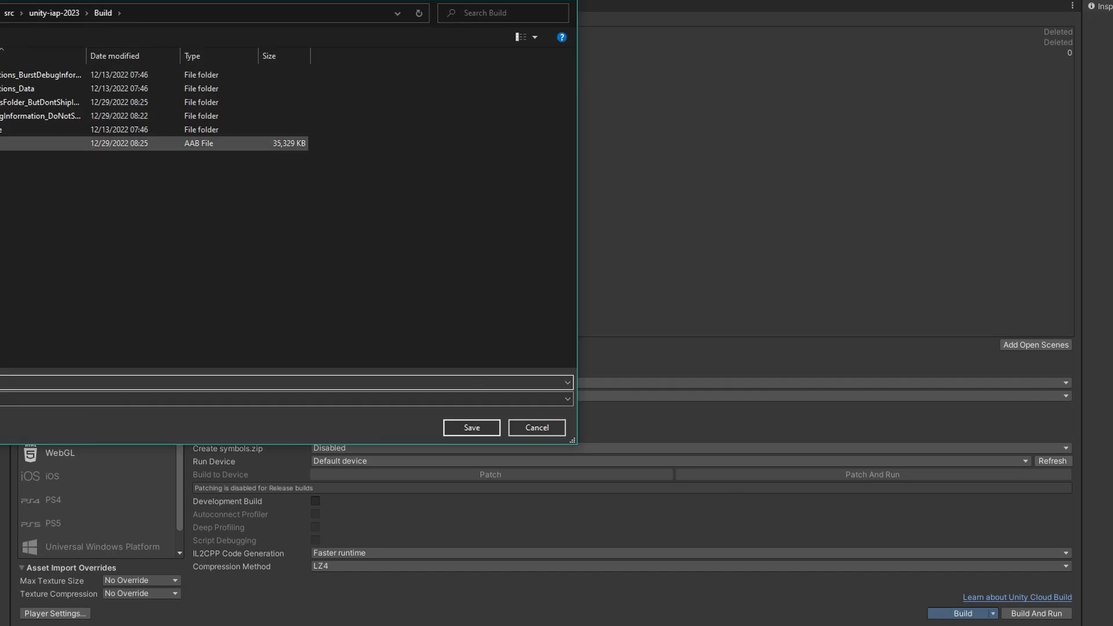
left_click(472, 429)
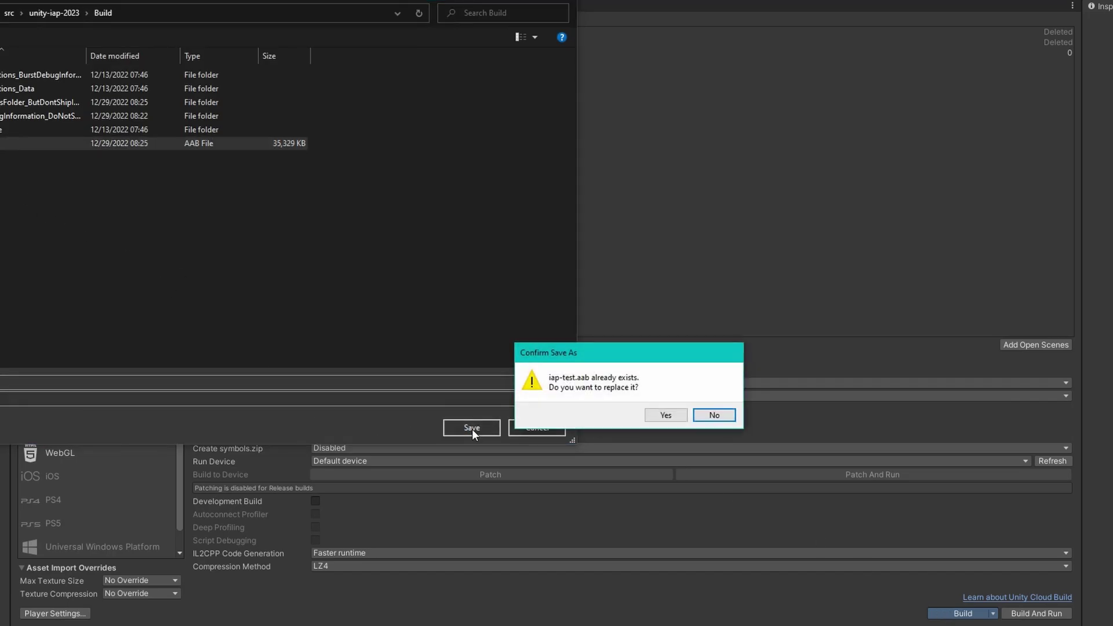
left_click(666, 416)
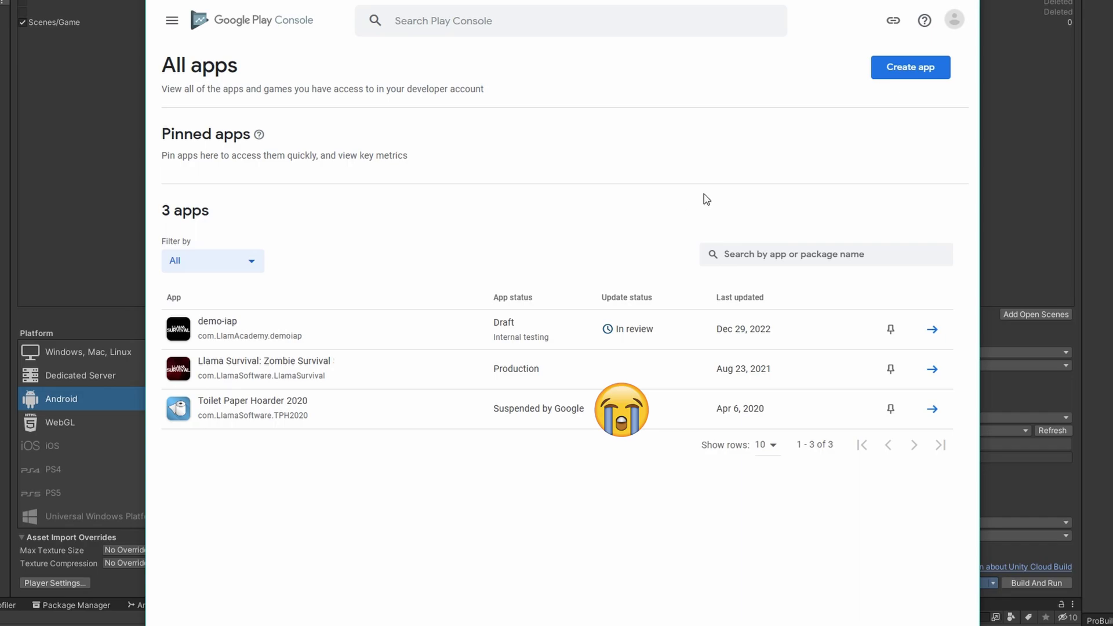
- Create a free app named 'demo app', accepting the Developer Program Policies and US export laws
left_click(905, 83)
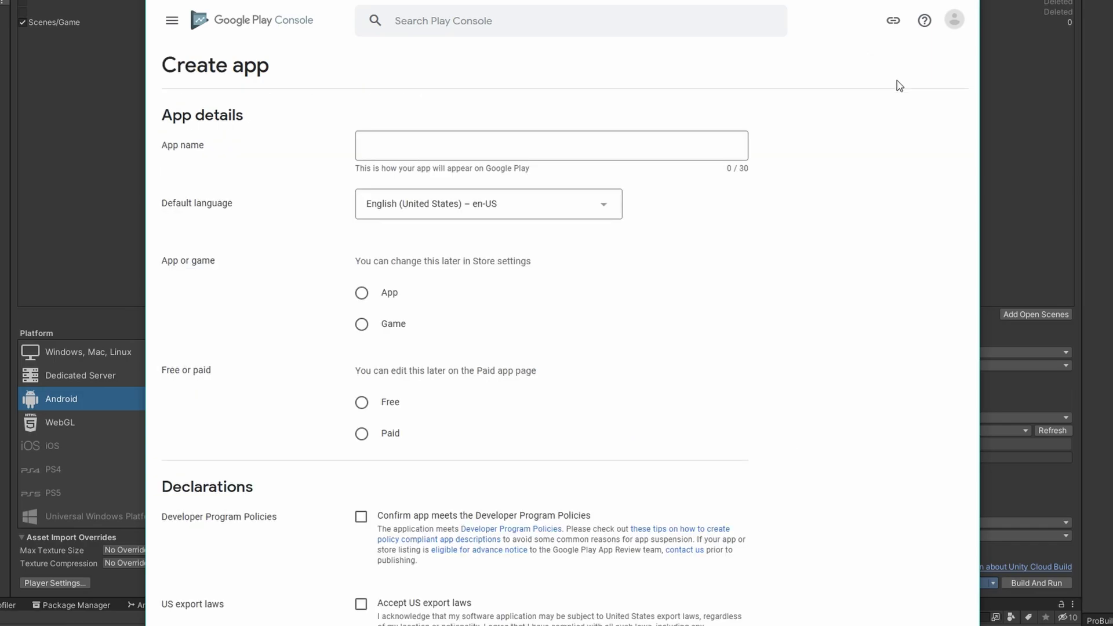
left_click(611, 147)
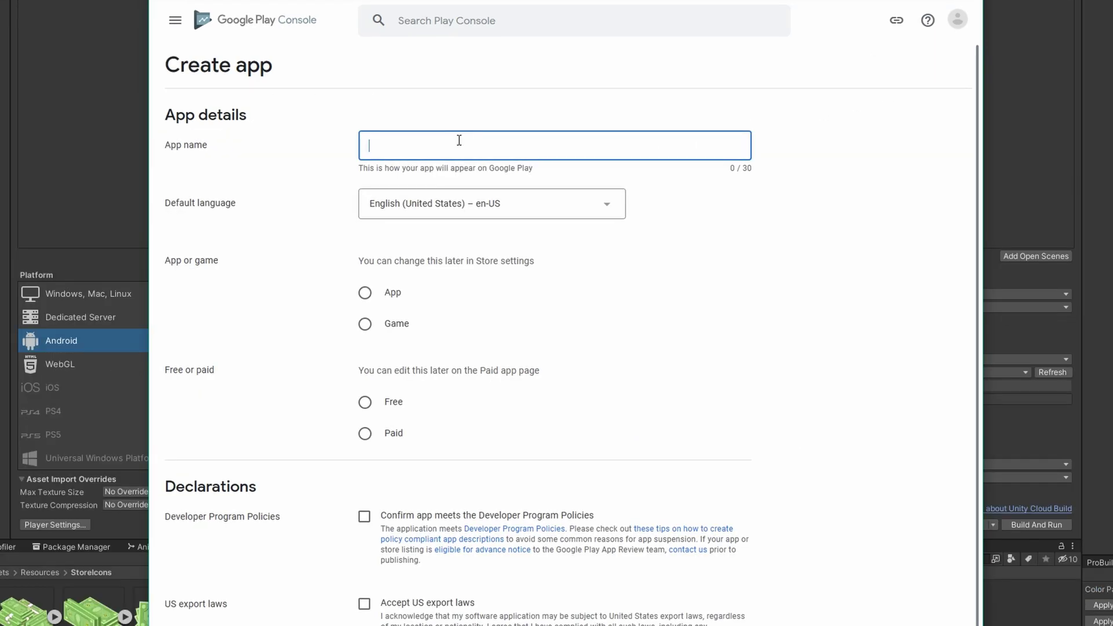
type("demo app")
left_click(380, 296)
left_click(393, 404)
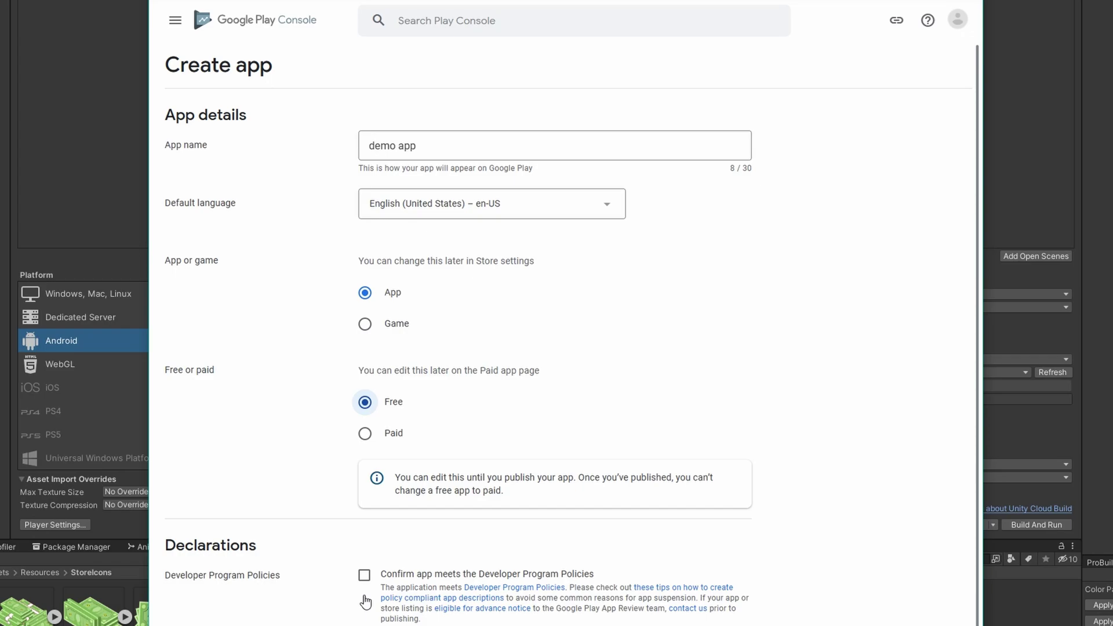
scroll(365, 603, "down", 3)
left_click(365, 438)
left_click(364, 526)
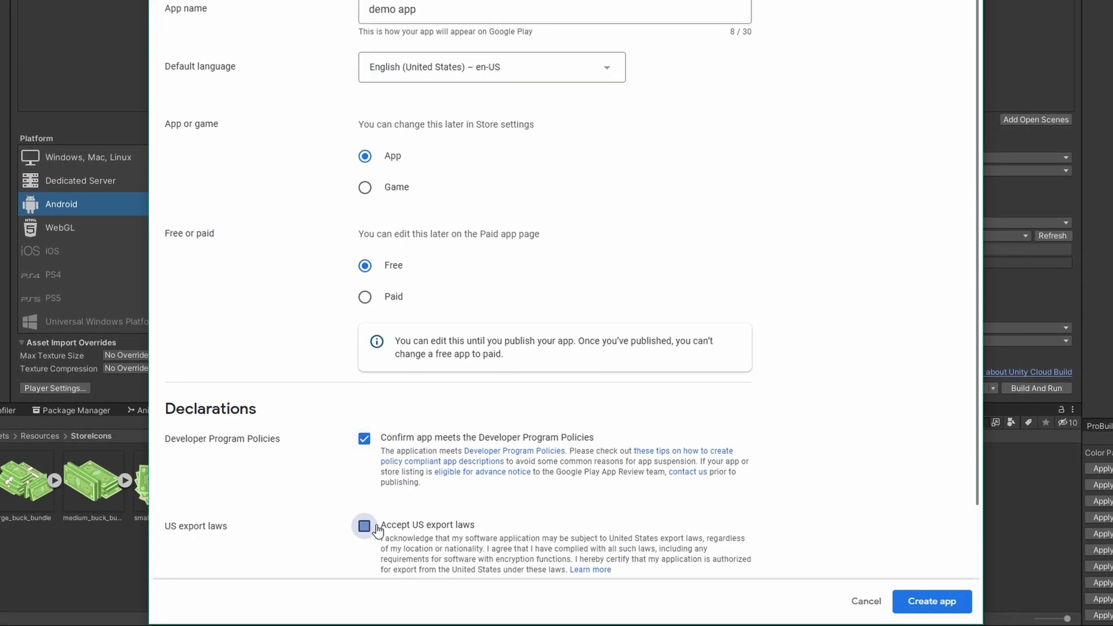
left_click(932, 611)
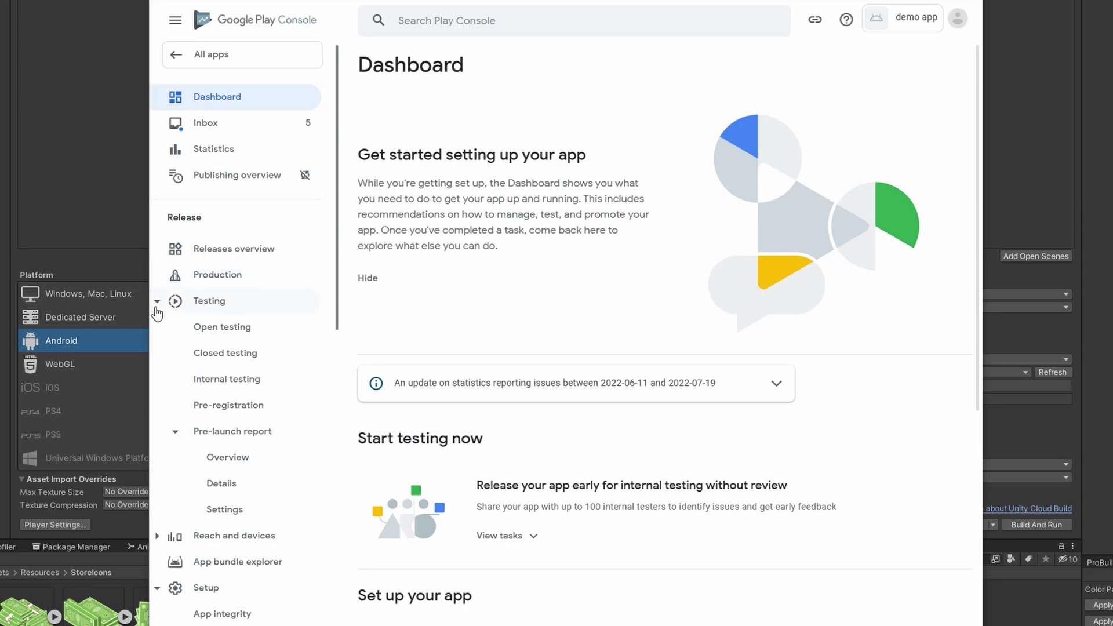
- Create a new internal testing release and upload the iap-test.aab bundle
left_click(234, 384)
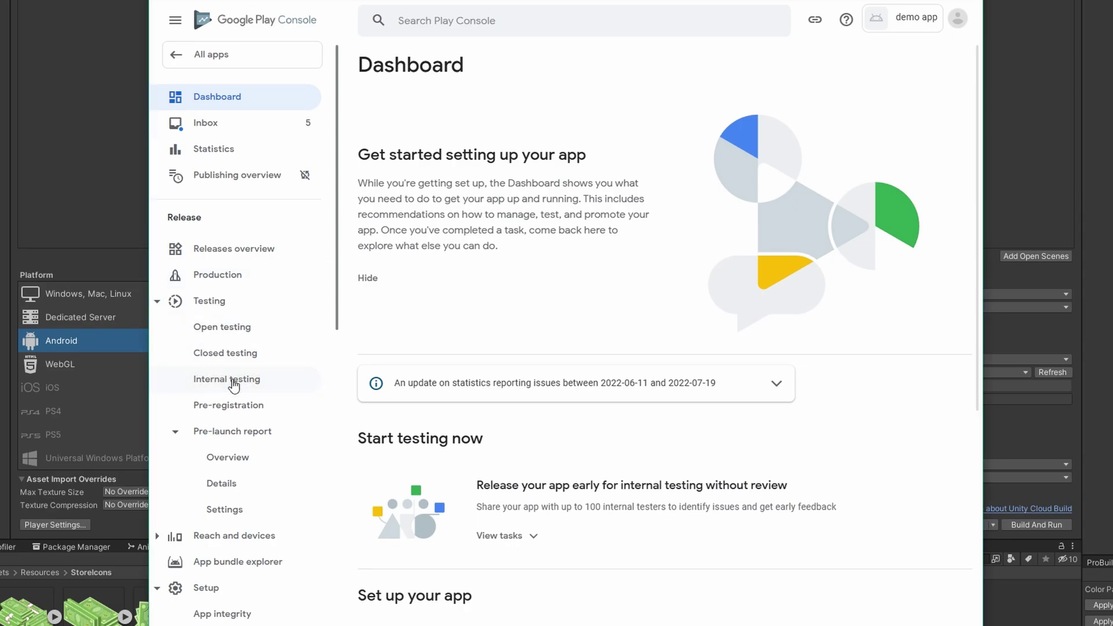
left_click(909, 74)
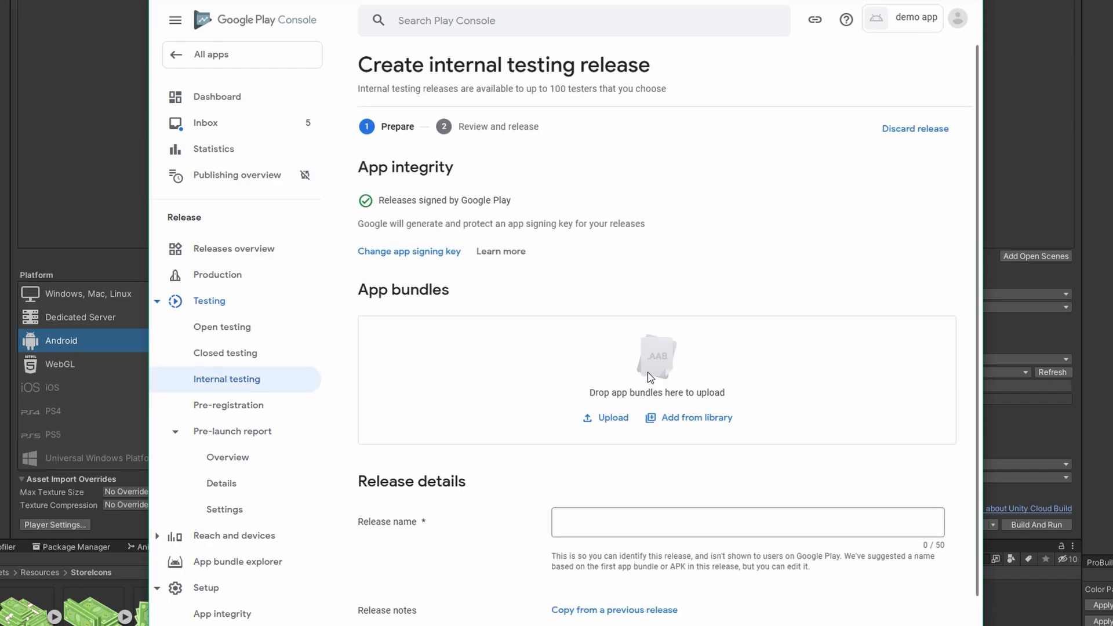
left_click(609, 418)
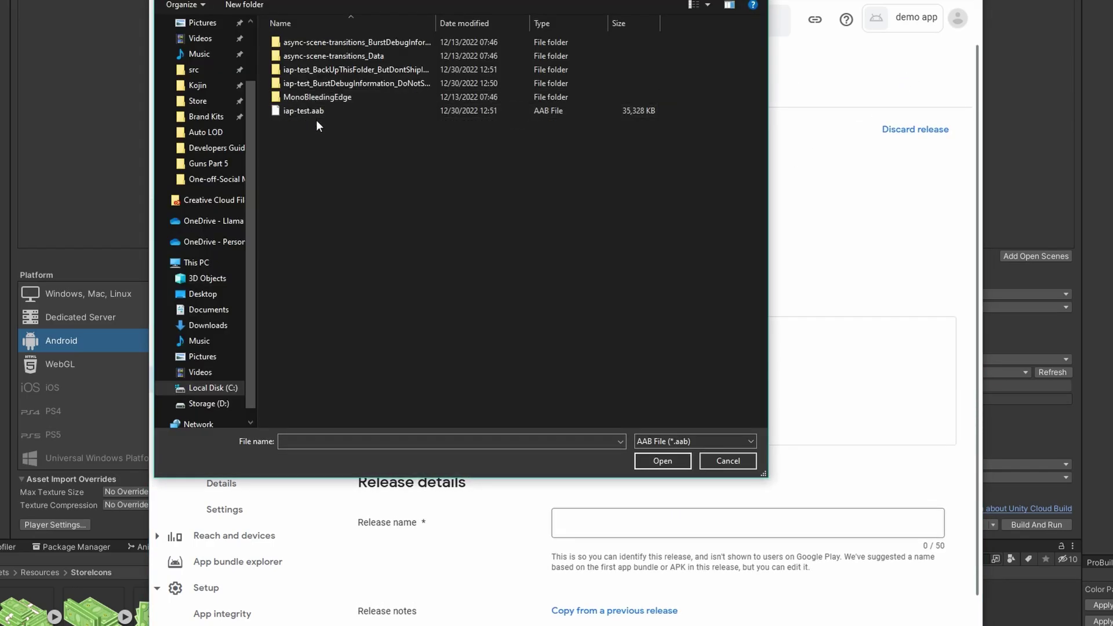
double_click(318, 113)
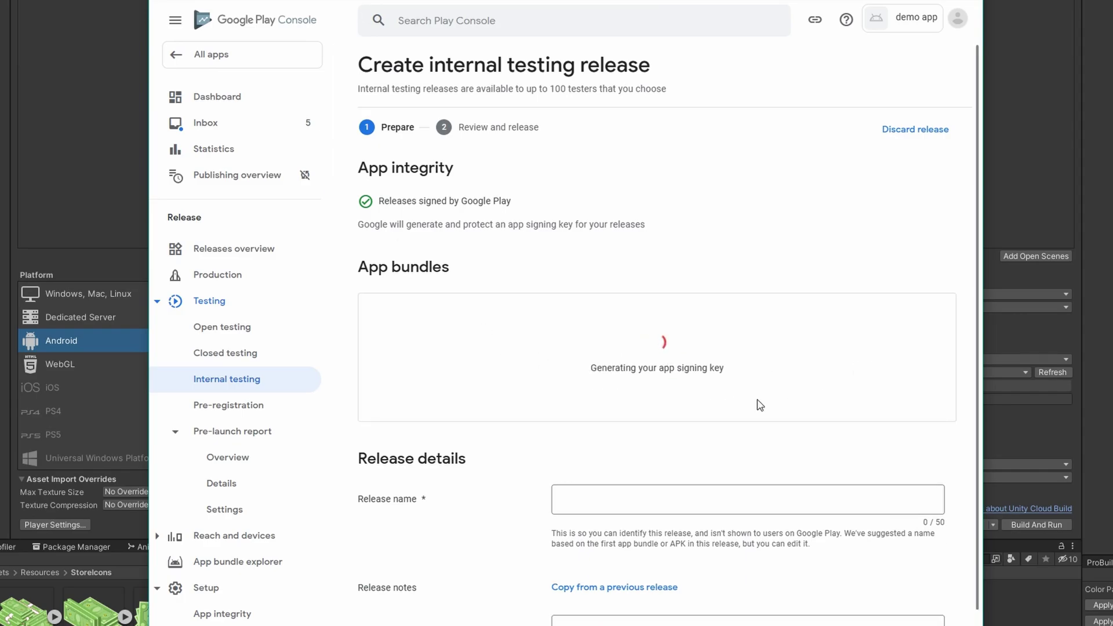
- Name the internal testing release 0.0.1
left_click(610, 499)
type("0")
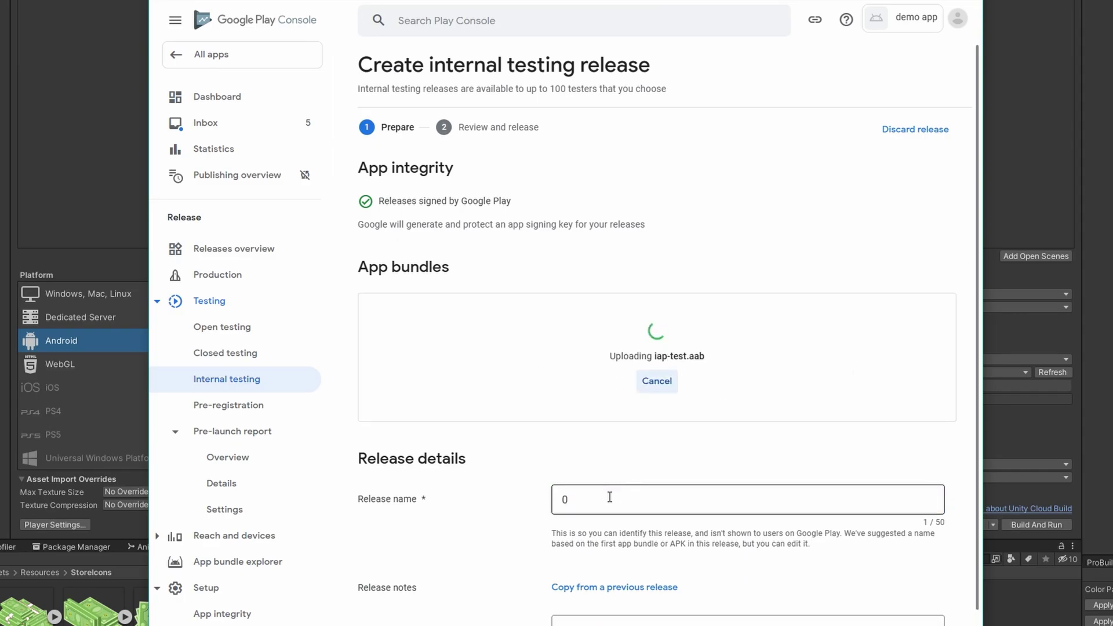
left_click(610, 497)
type(".0.")
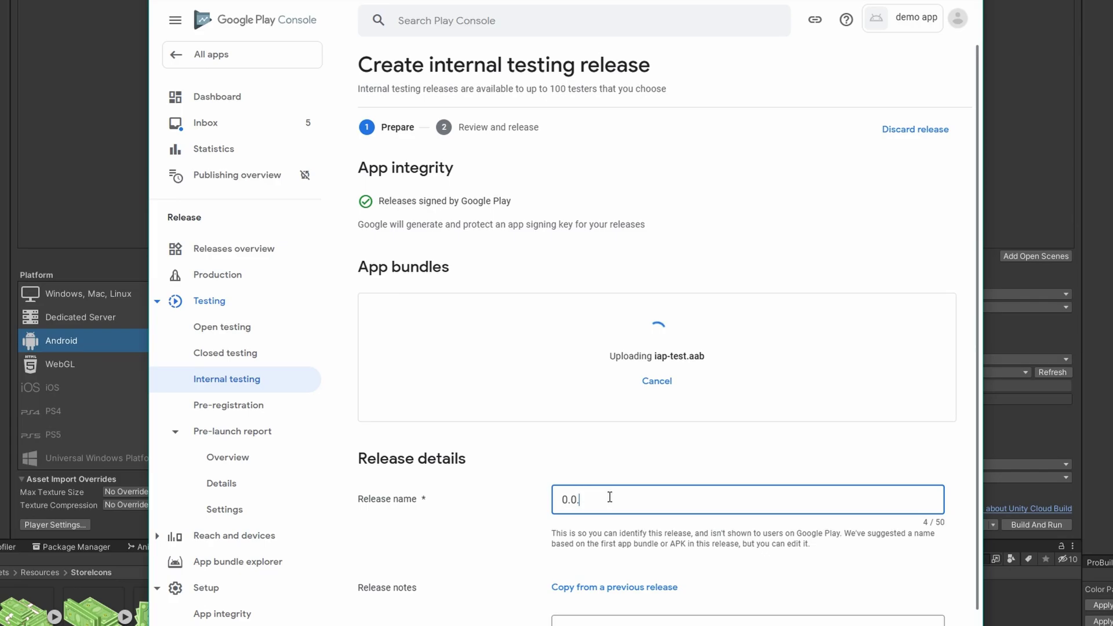
type("1")
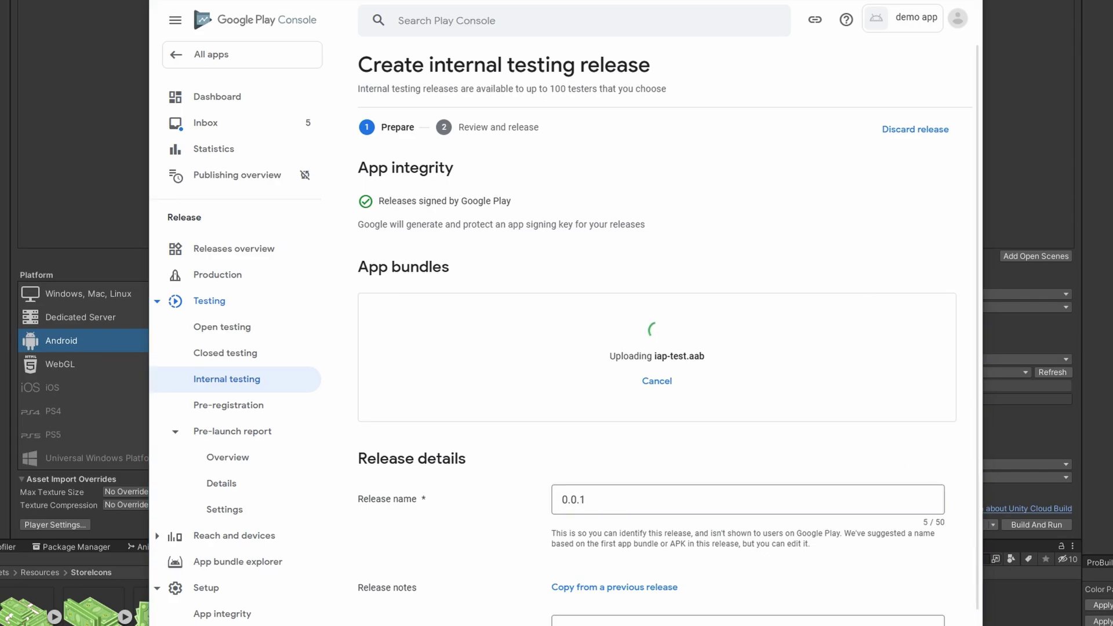
scroll(818, 258, "down", 3)
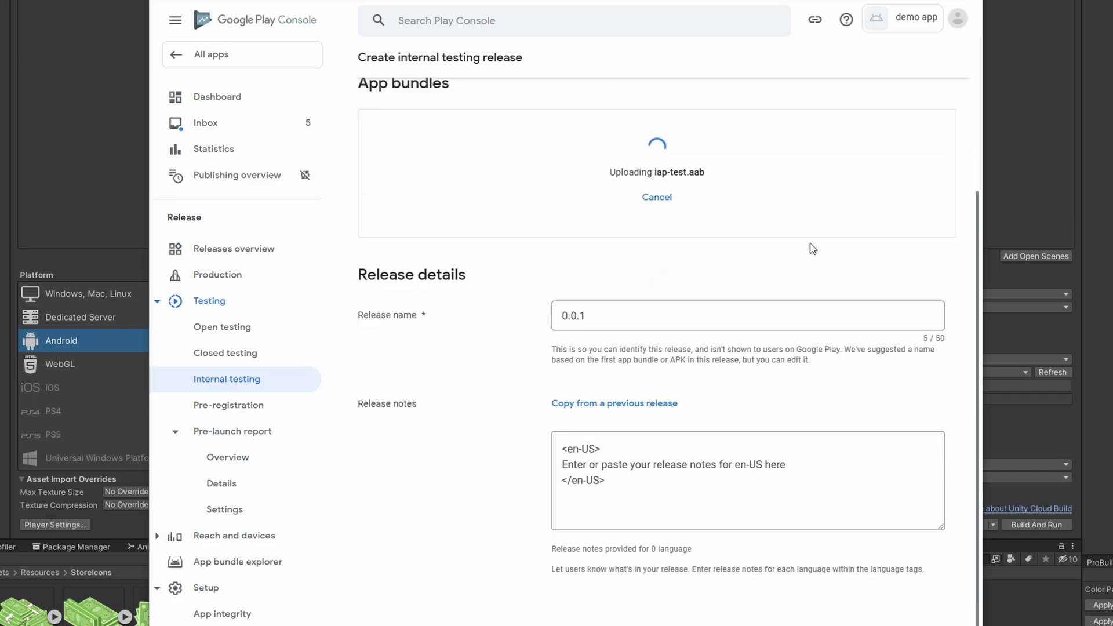
- Declare the app uses advertising ID for App functionality and save the declaration
left_click(965, 608)
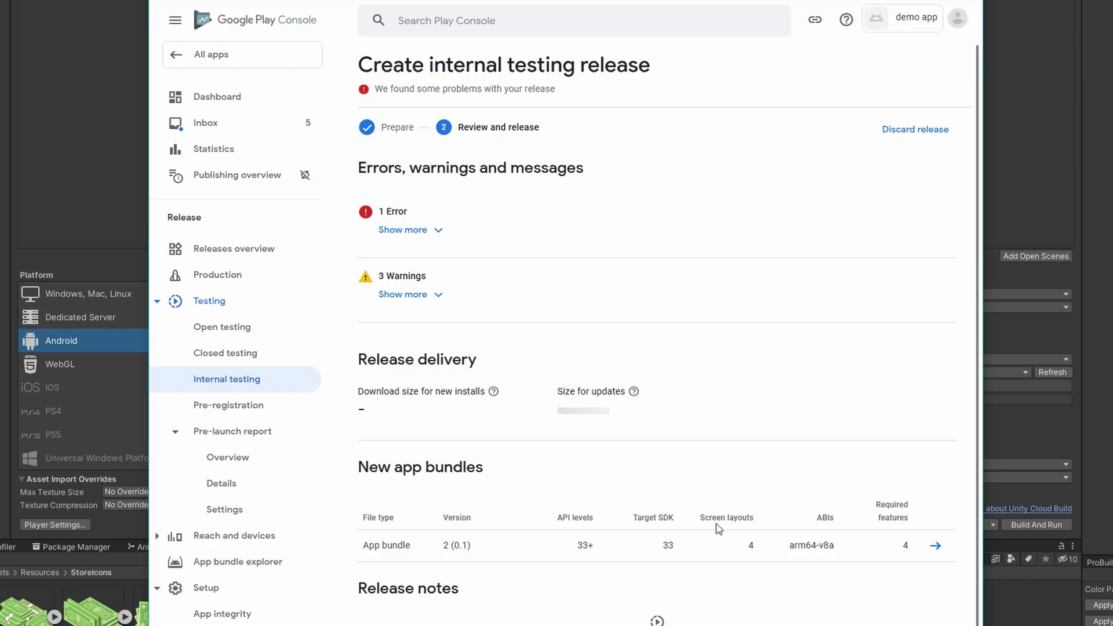
left_click(426, 232)
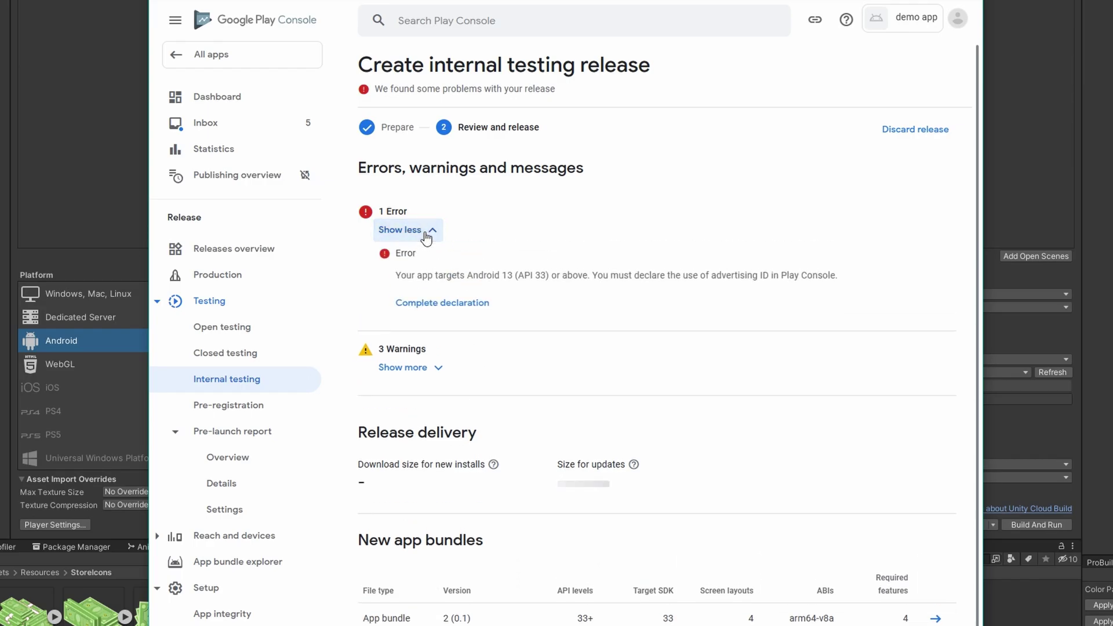
left_click(444, 304)
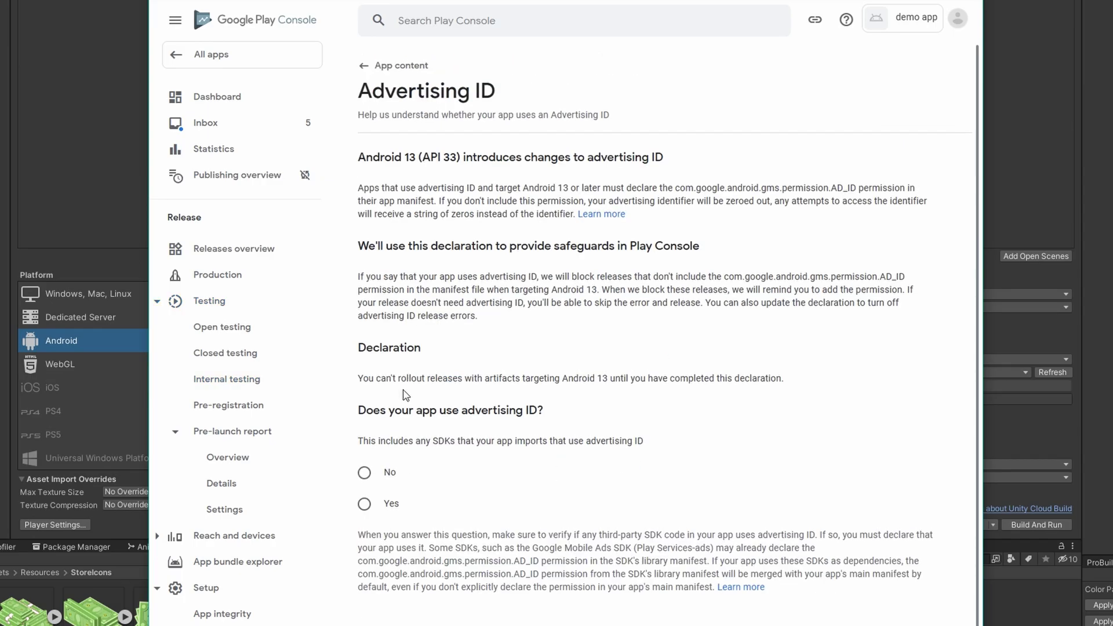
left_click(366, 474)
left_click(364, 505)
scroll(522, 458, "down", 6)
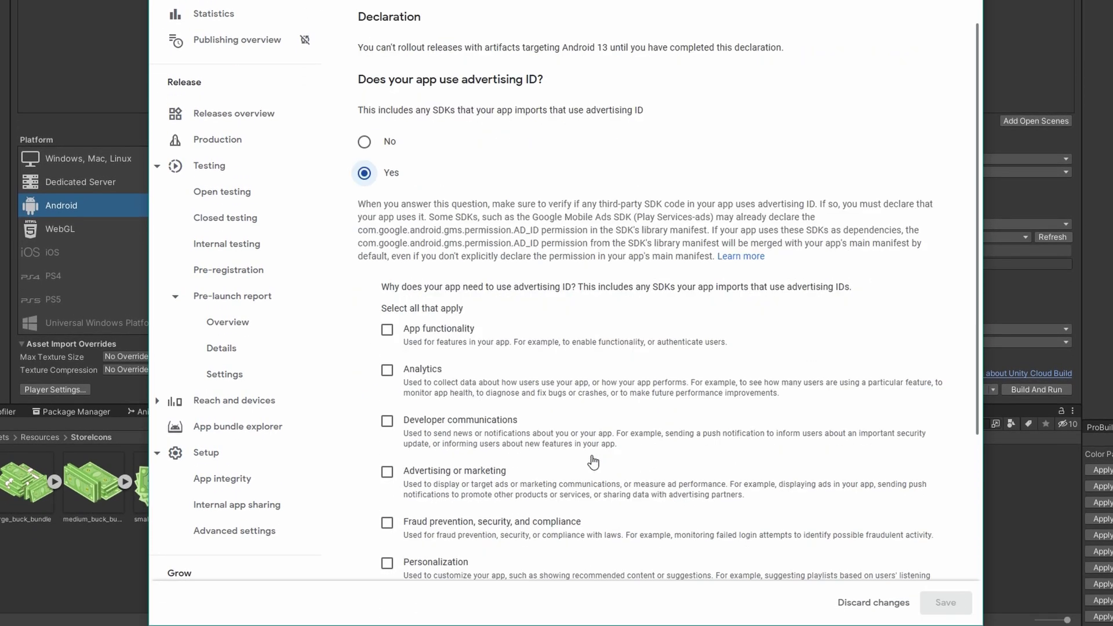
left_click(434, 275)
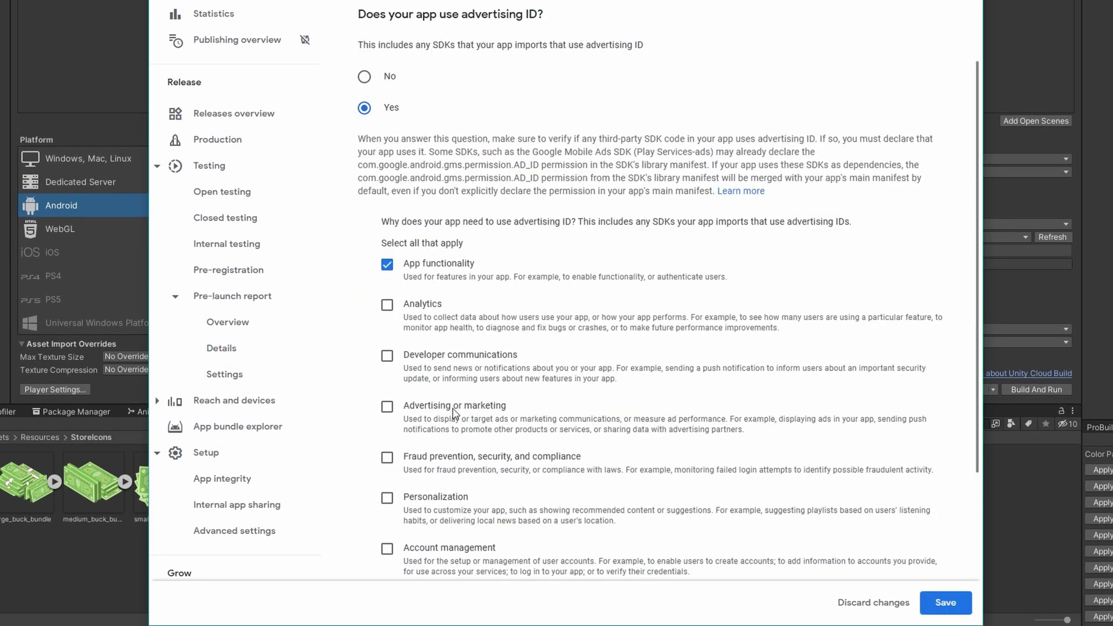
left_click(941, 598)
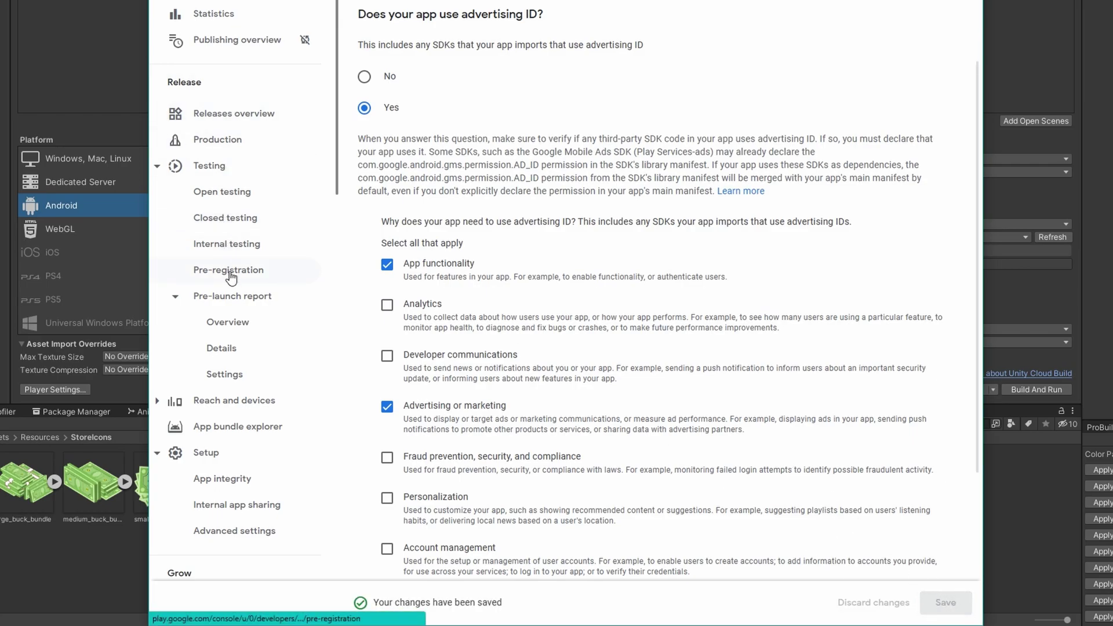
- Release 0.0.1 without the AD_ID permission and roll it out to internal testers
left_click(235, 253)
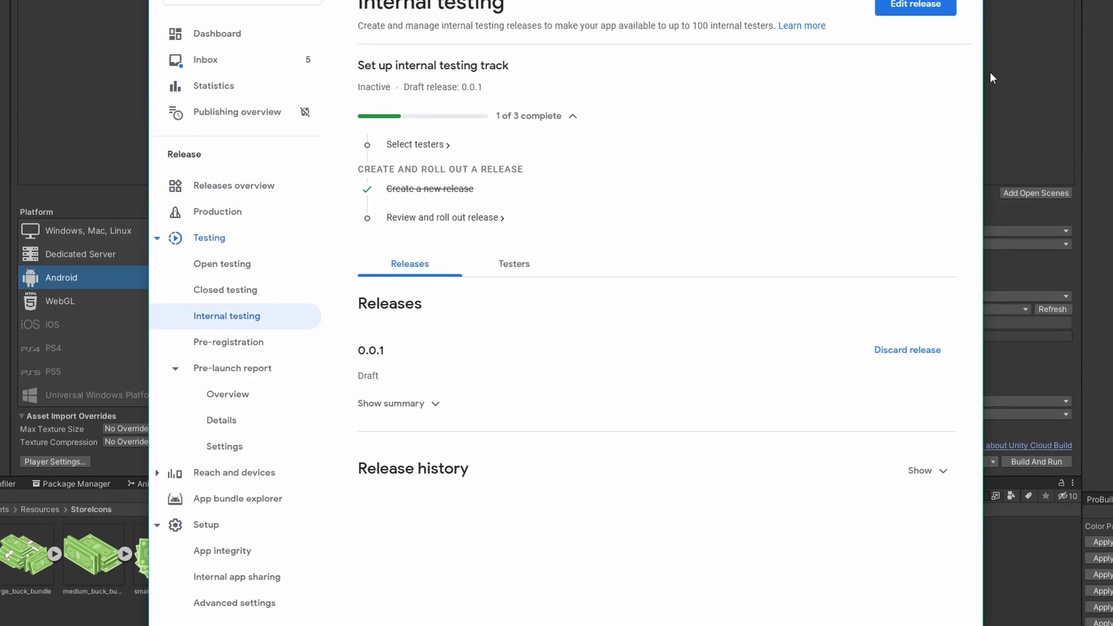
left_click(924, 63)
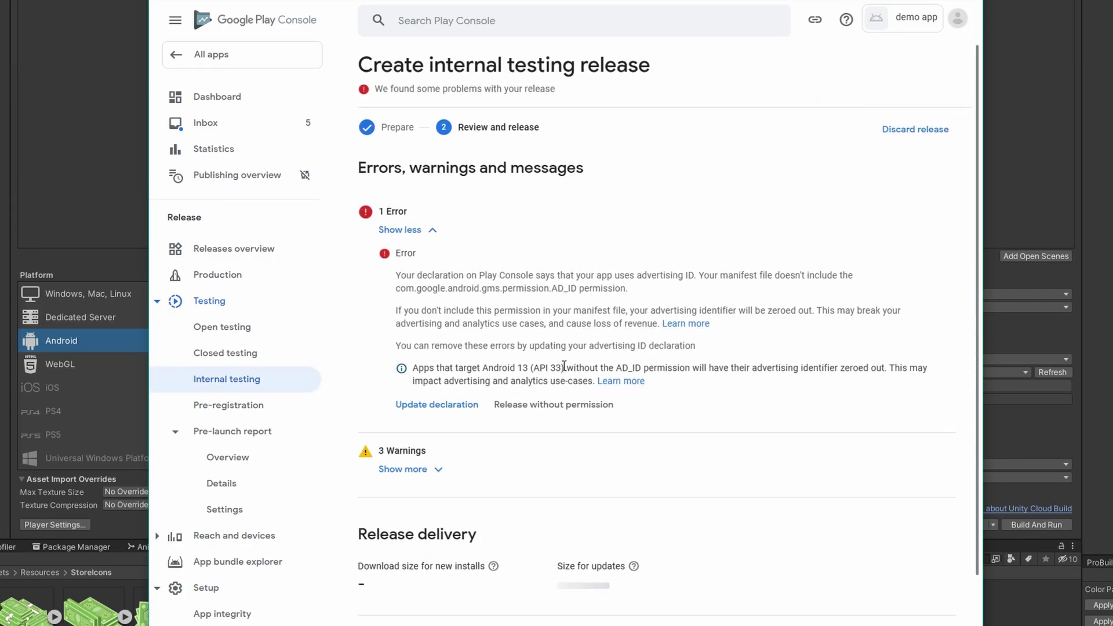
left_click(536, 413)
scroll(534, 415, "down", 6)
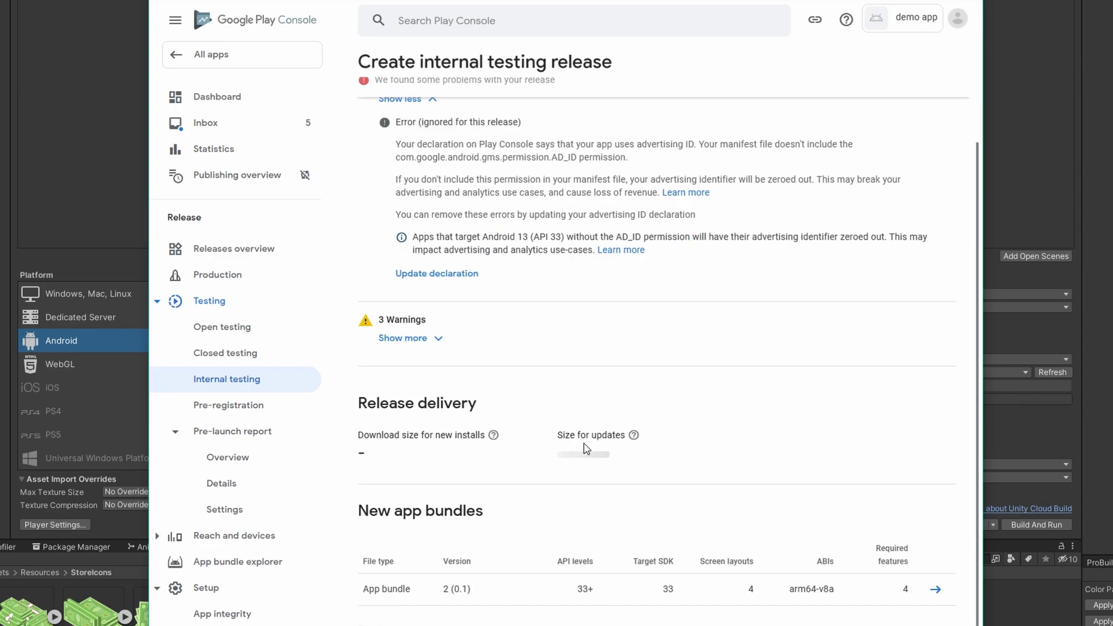
left_click(913, 606)
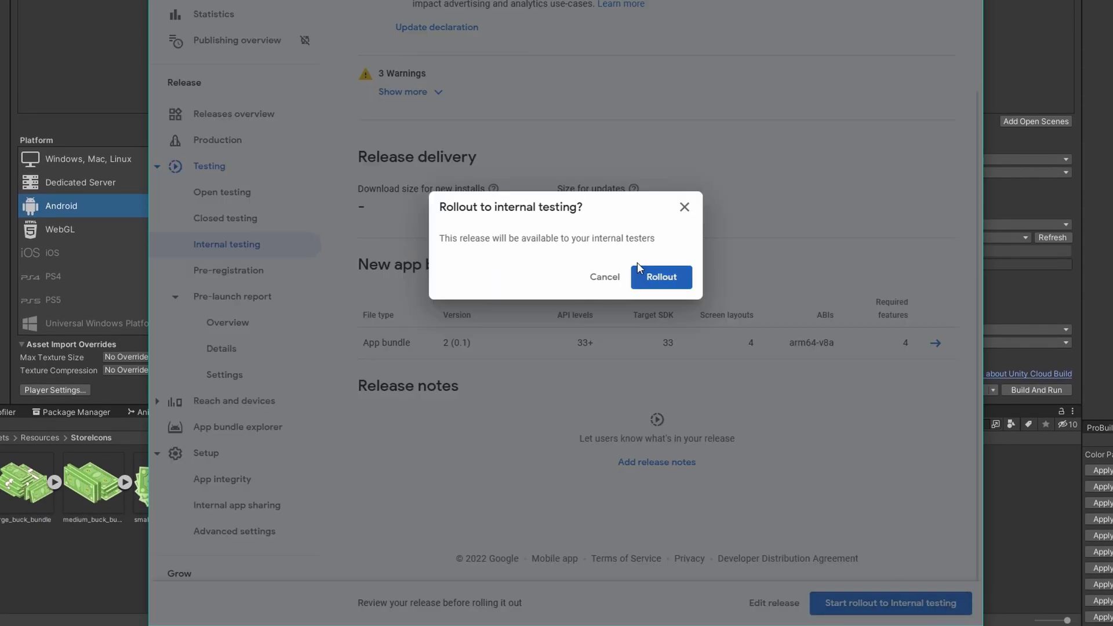
left_click(645, 276)
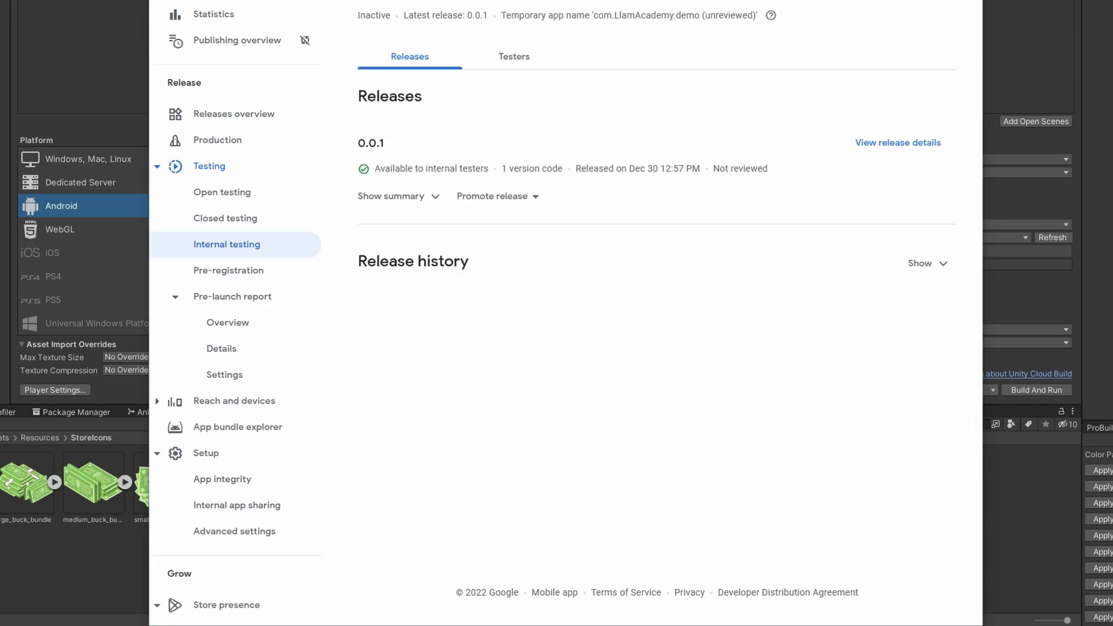
- Create a Closed testing - Alpha release and add the version 2 (0.1) bundle from the library
scroll(356, 336, "up", 3)
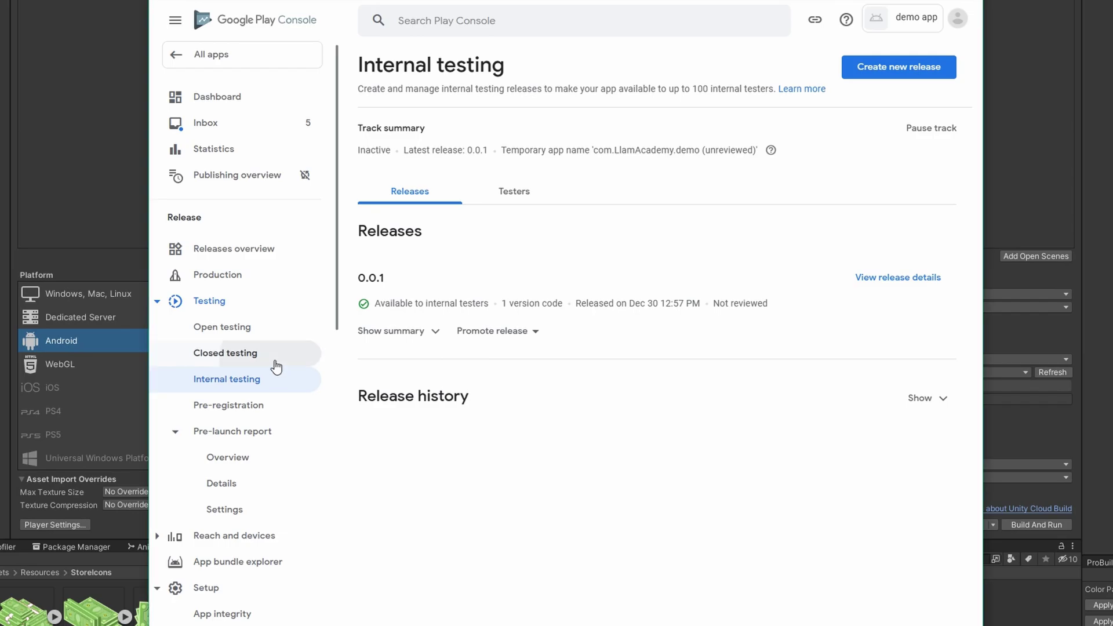
left_click(276, 364)
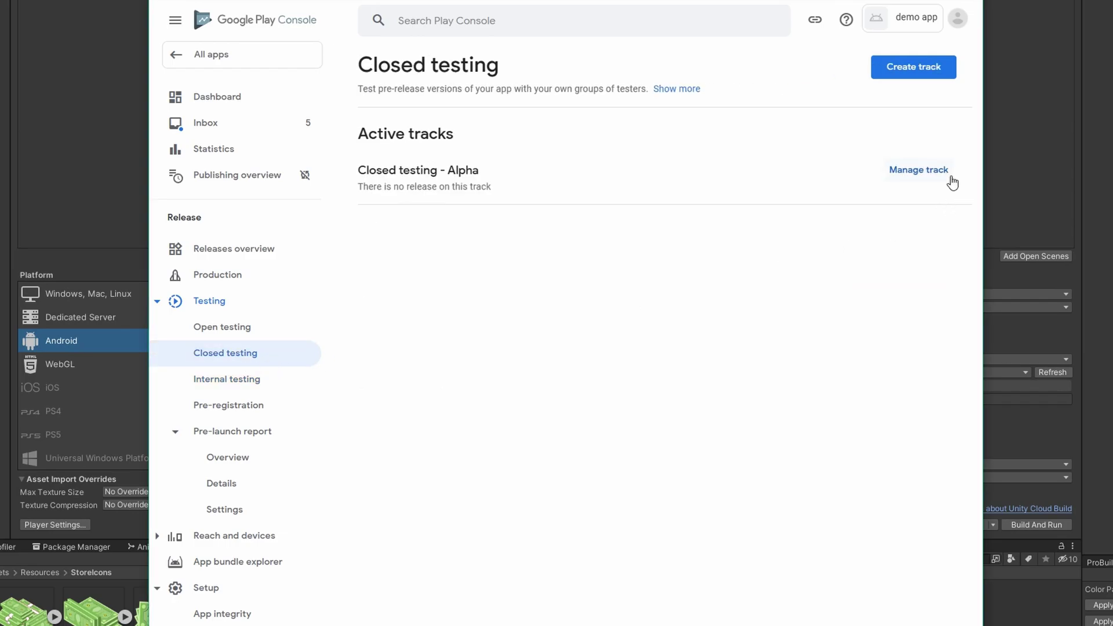
left_click(919, 169)
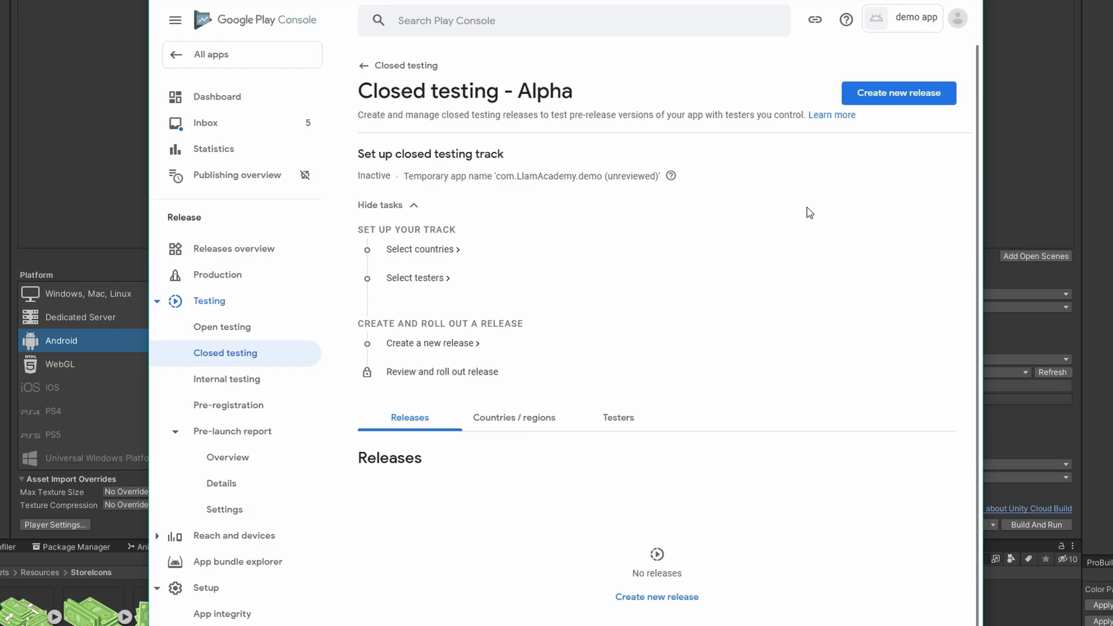
left_click(898, 96)
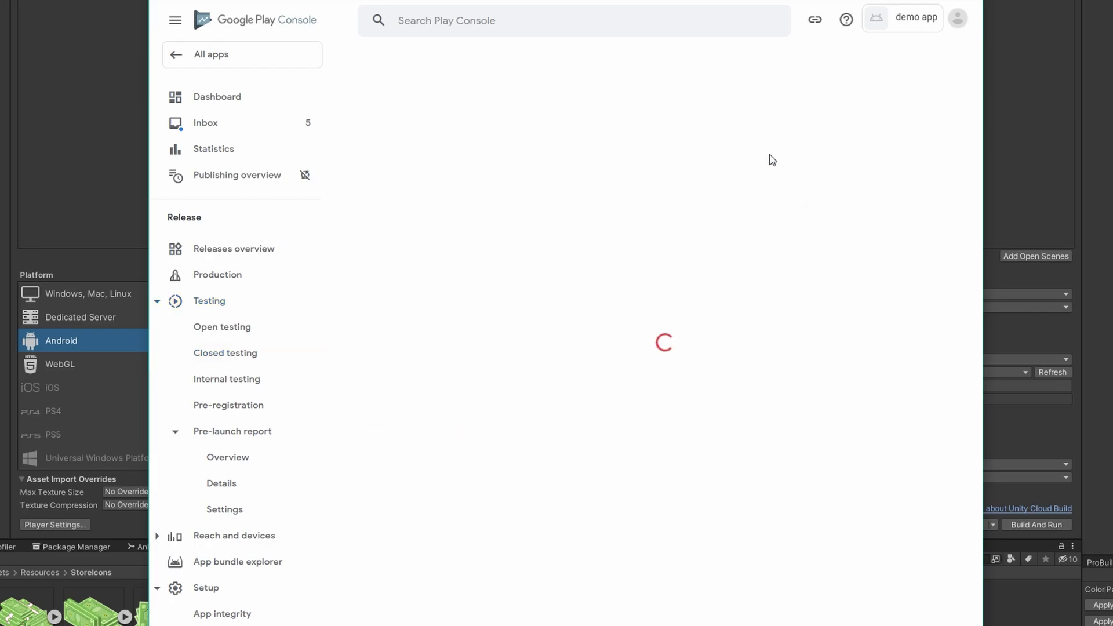
left_click(690, 421)
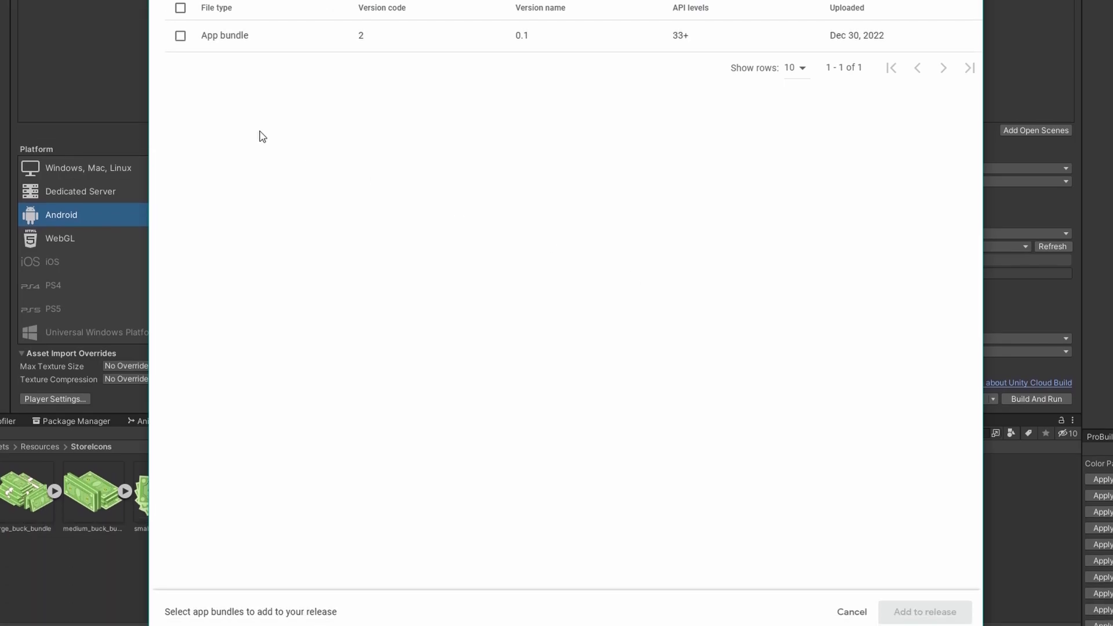
left_click(180, 35)
left_click(923, 611)
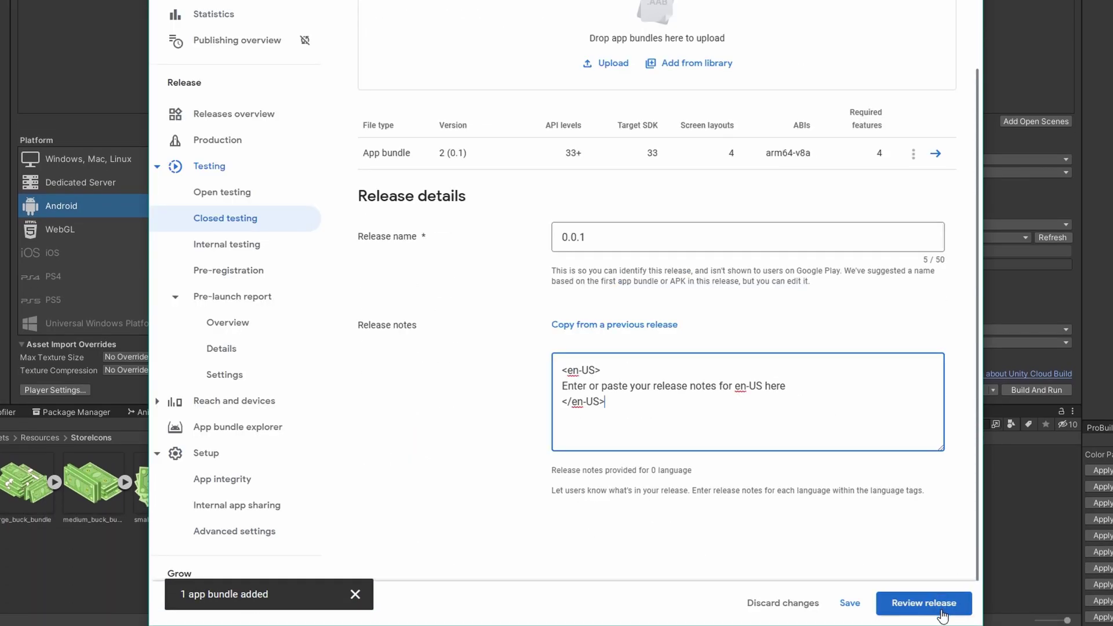
- Review the Alpha release and declare the app is not a government app
left_click(941, 610)
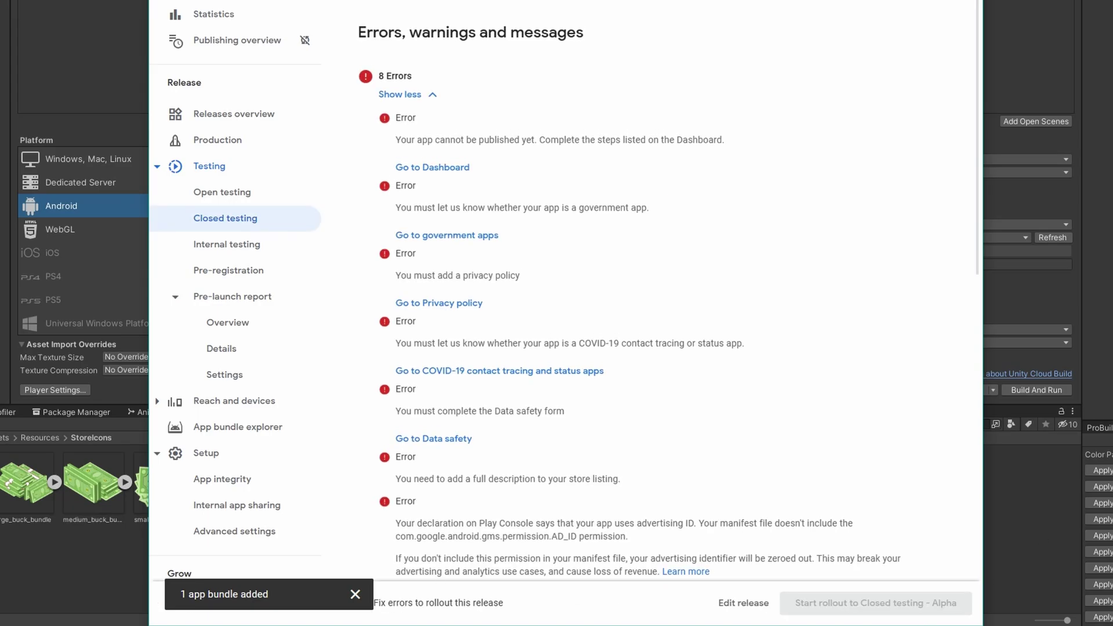
scroll(856, 102, "down", 1)
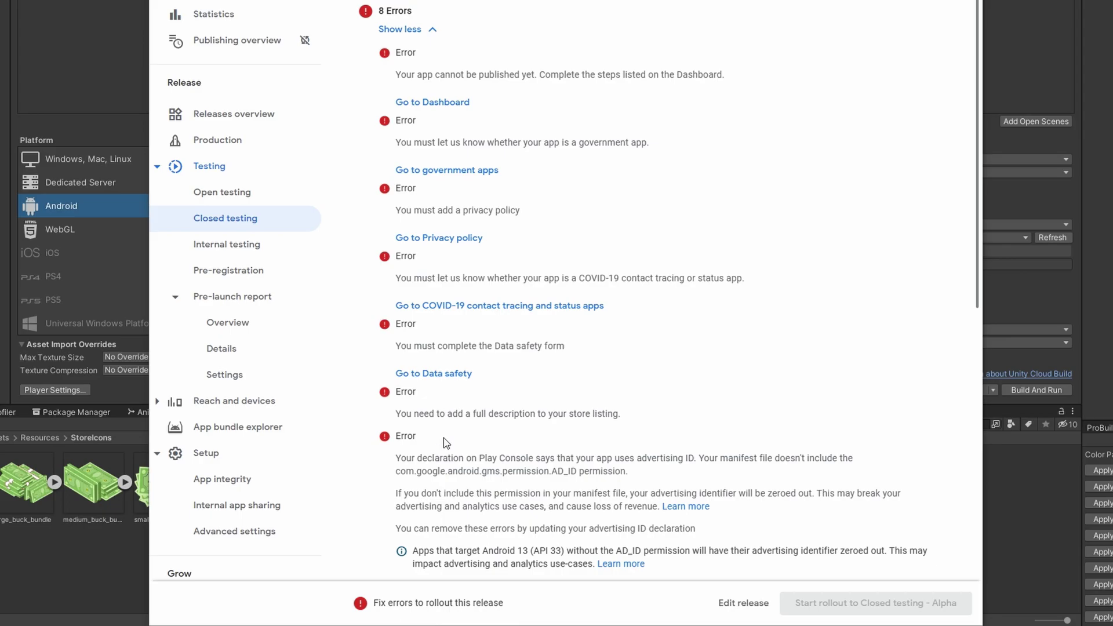
scroll(458, 523, "down", 2)
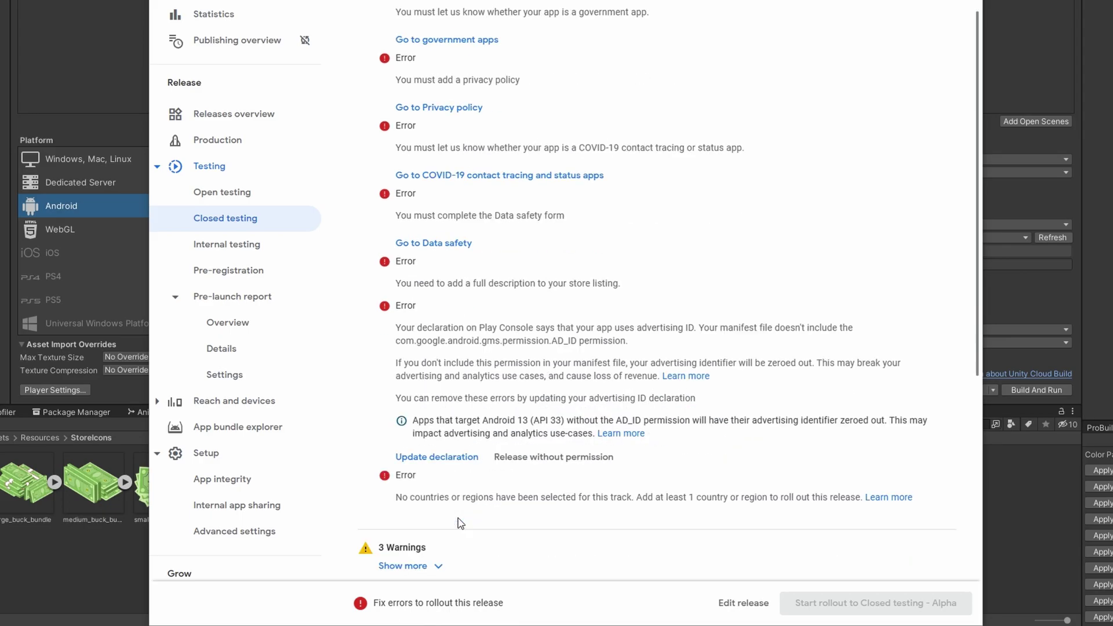
scroll(459, 520, "up", 3)
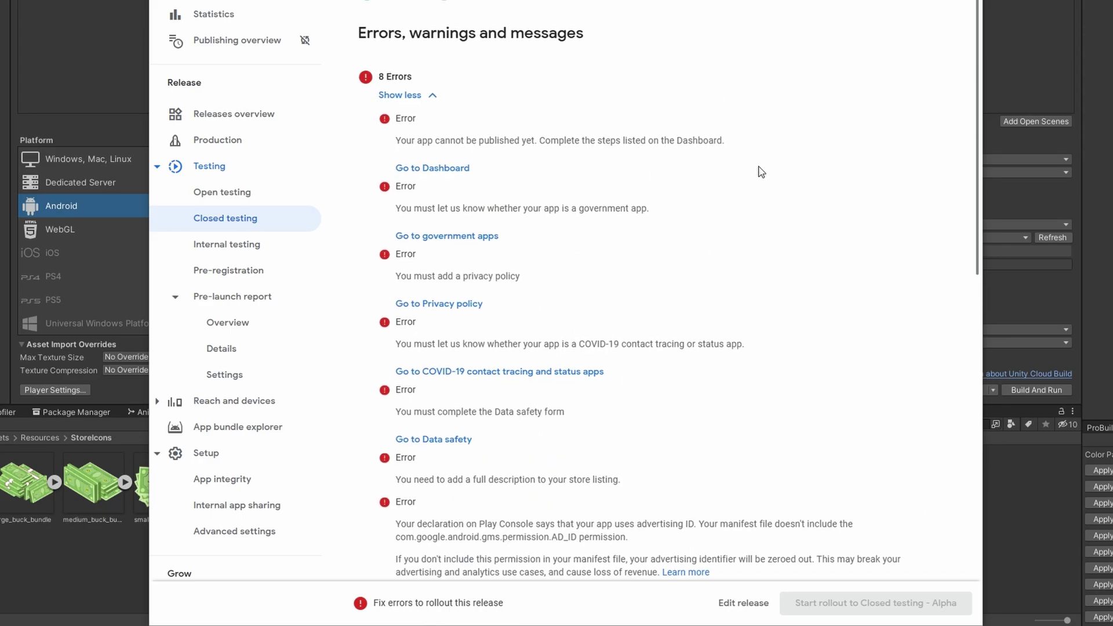
scroll(762, 172, "down", 1)
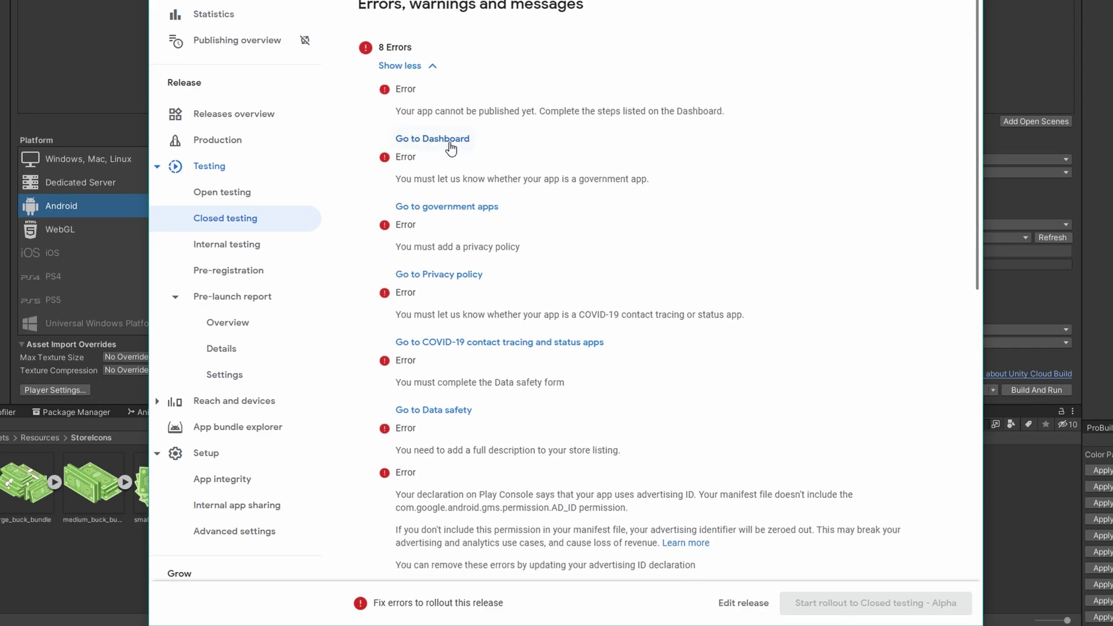
left_click(458, 210)
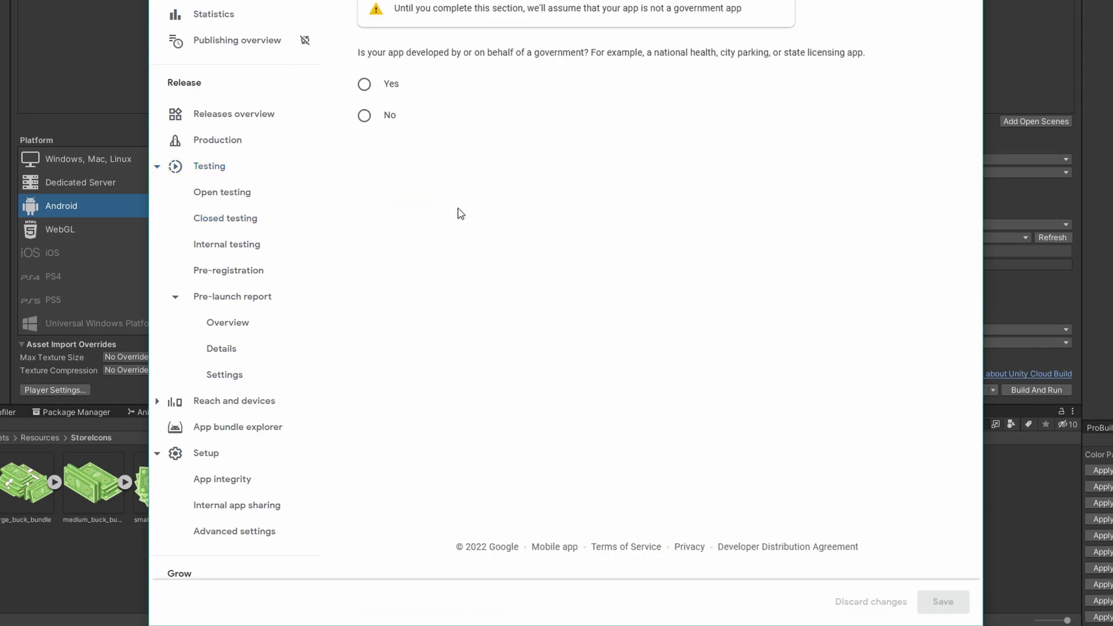
left_click(397, 116)
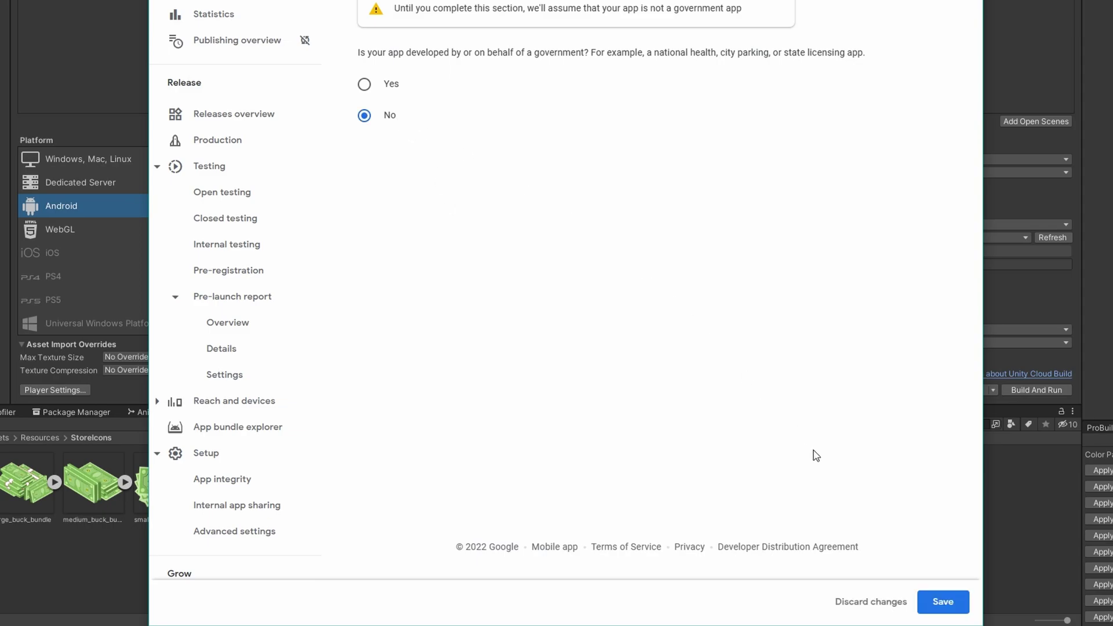
left_click(942, 602)
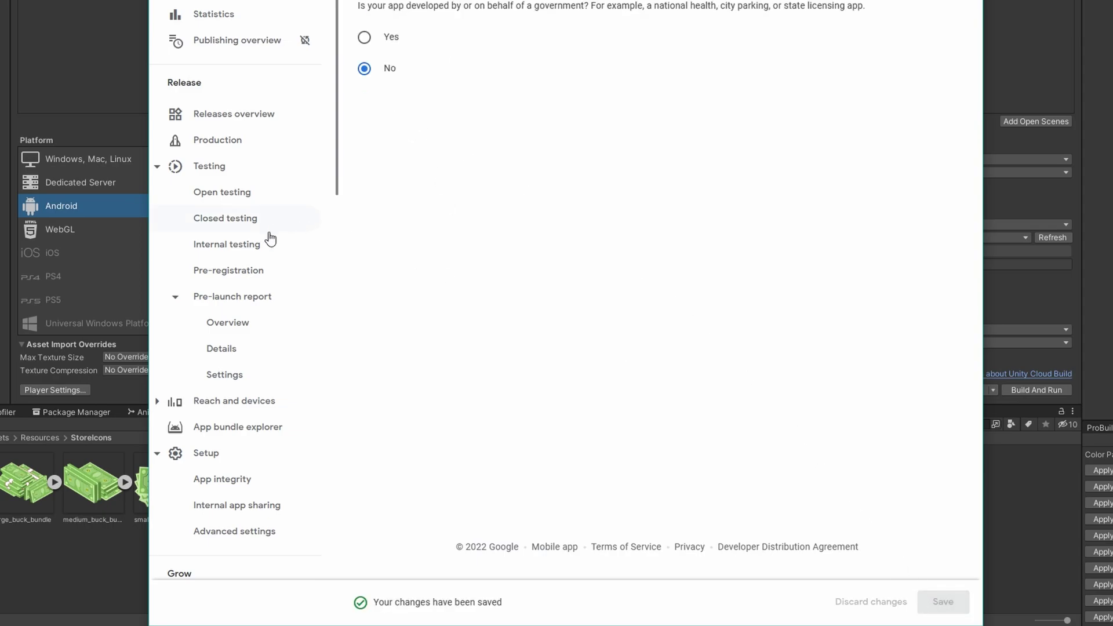
- Reopen the Alpha release for editing and review it again, now showing 7 errors
left_click(242, 226)
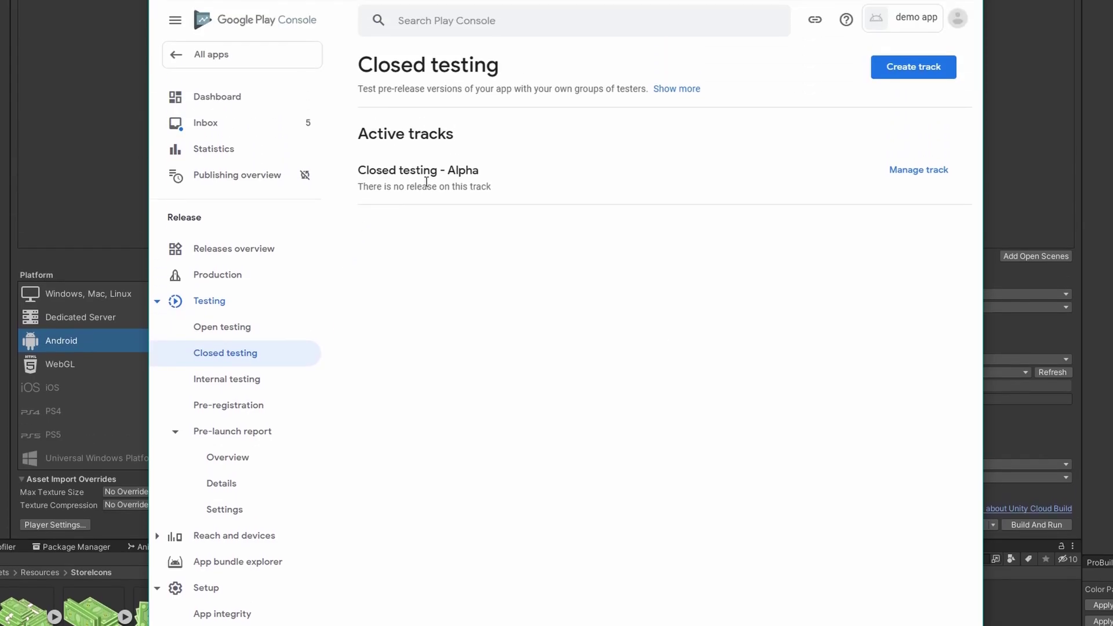
left_click(926, 177)
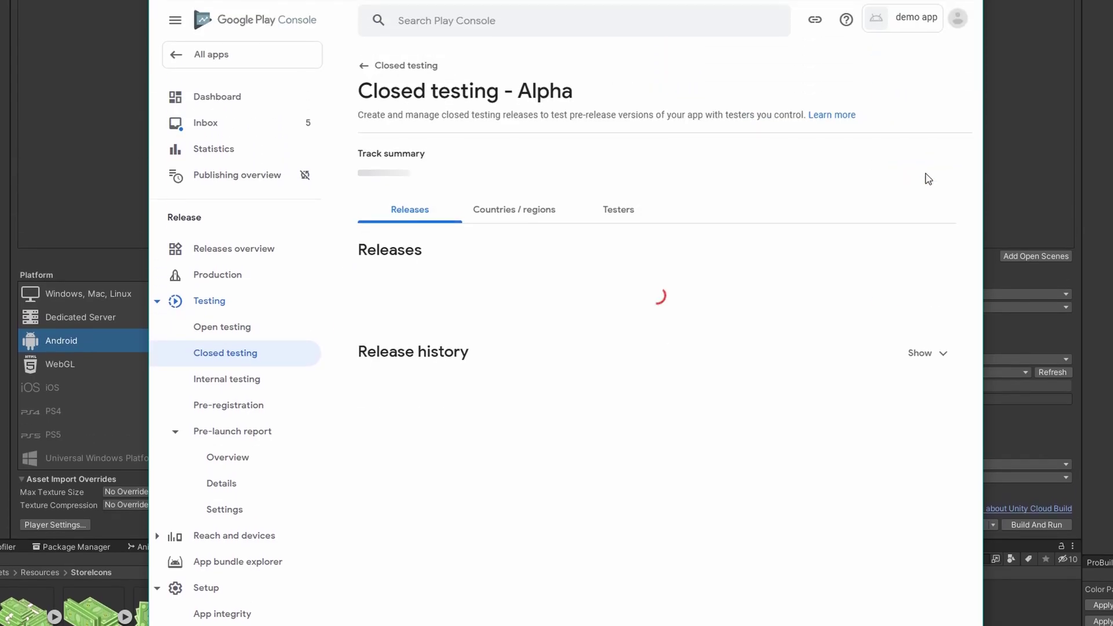
left_click(916, 94)
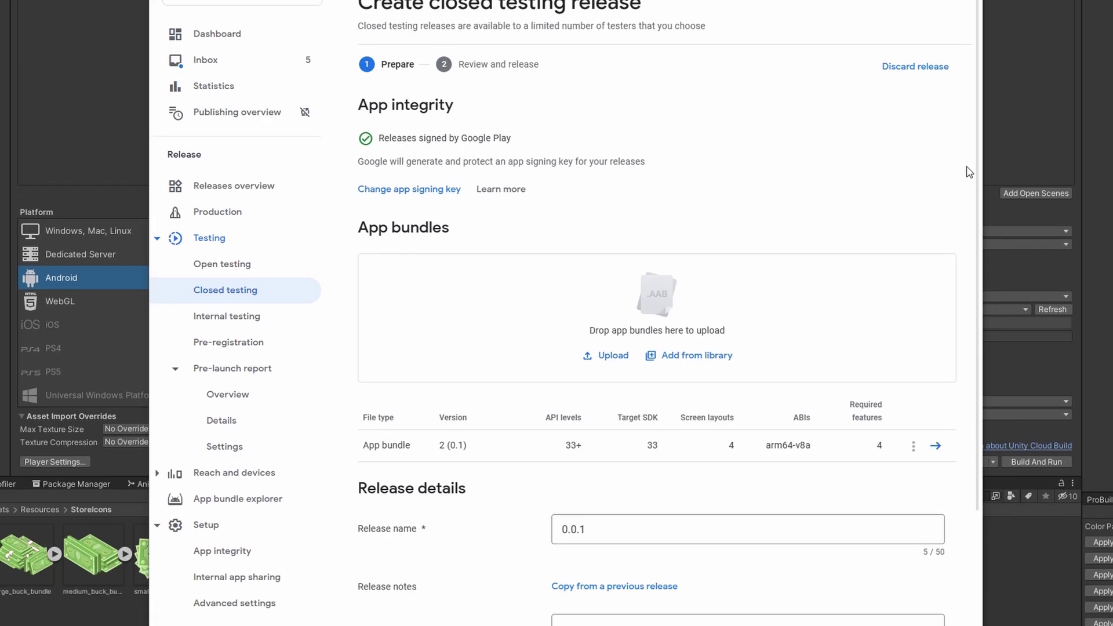
left_click(933, 602)
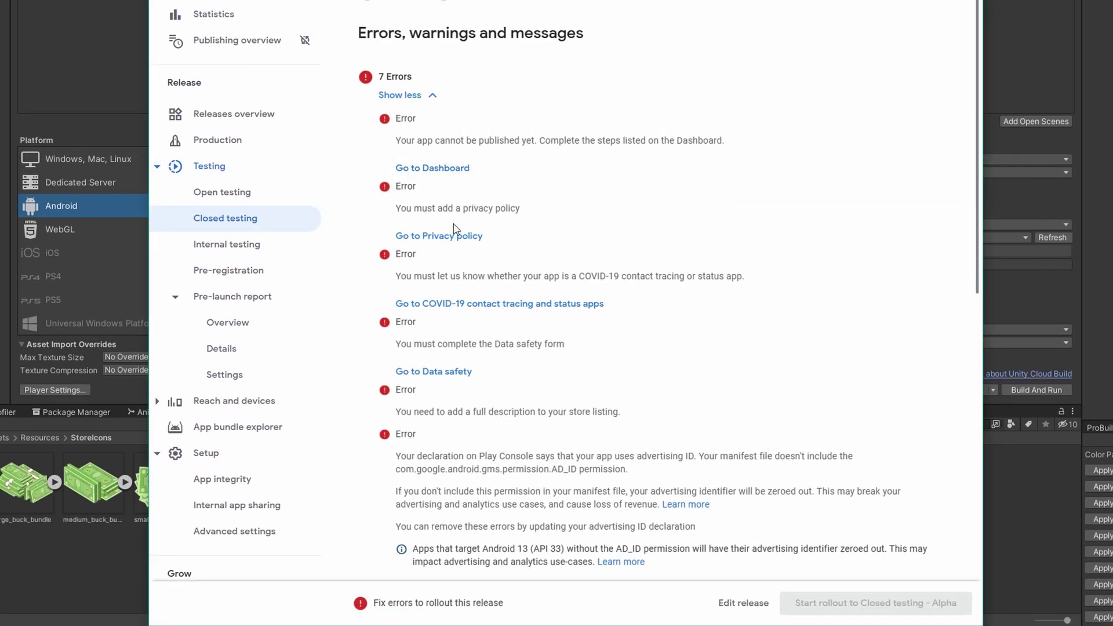
left_click(457, 238)
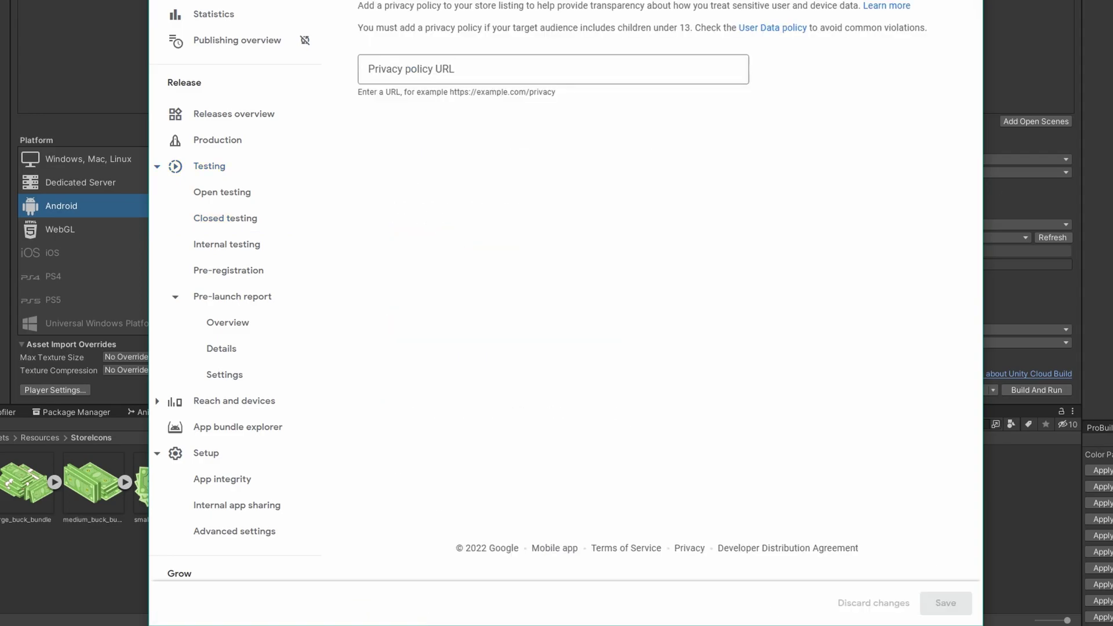
left_click(543, 71)
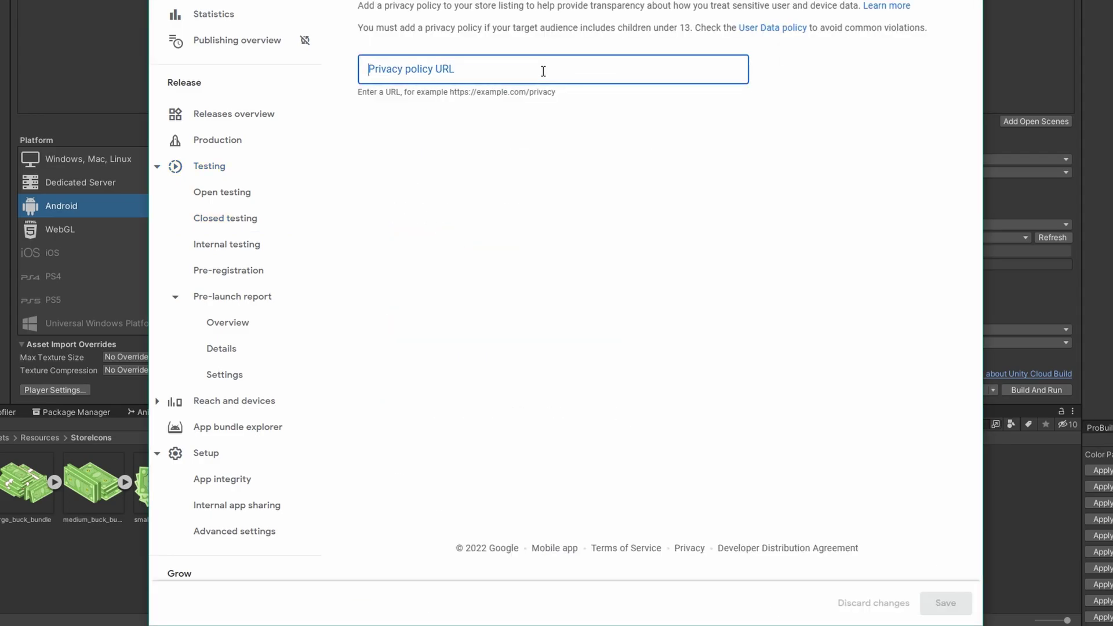
type("https://")
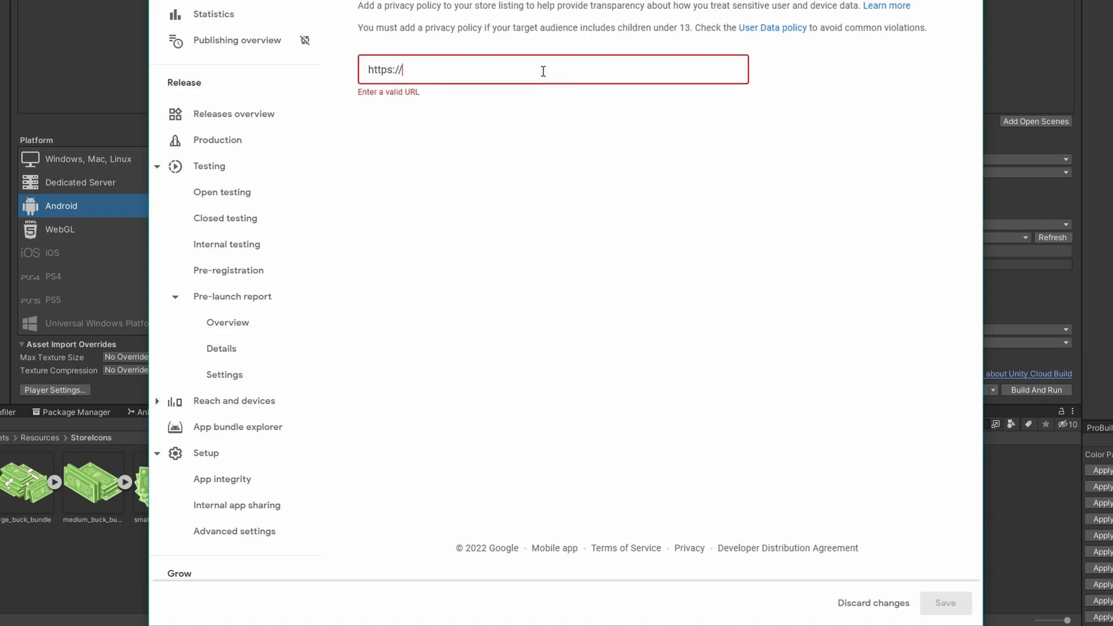
type("yoursitehere/privacy-policy")
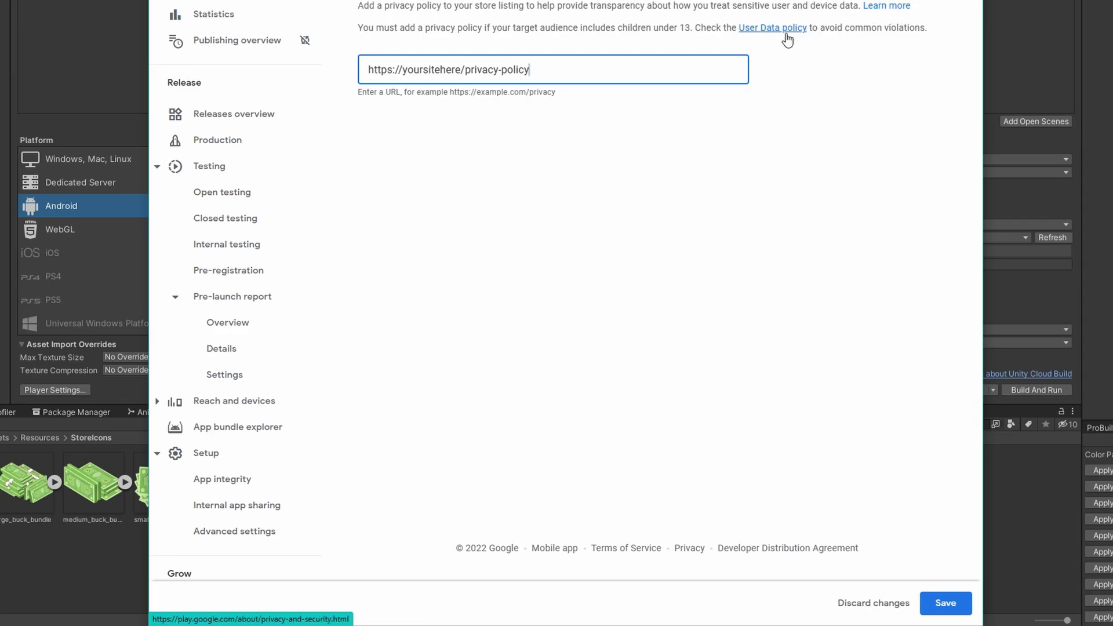
type(".com")
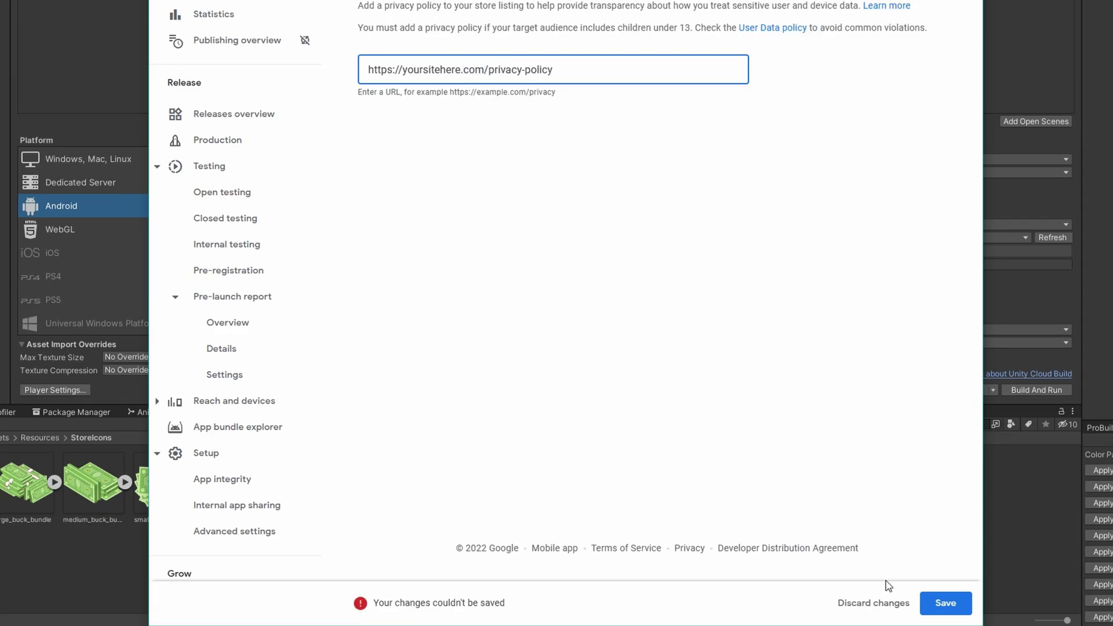
left_click(945, 603)
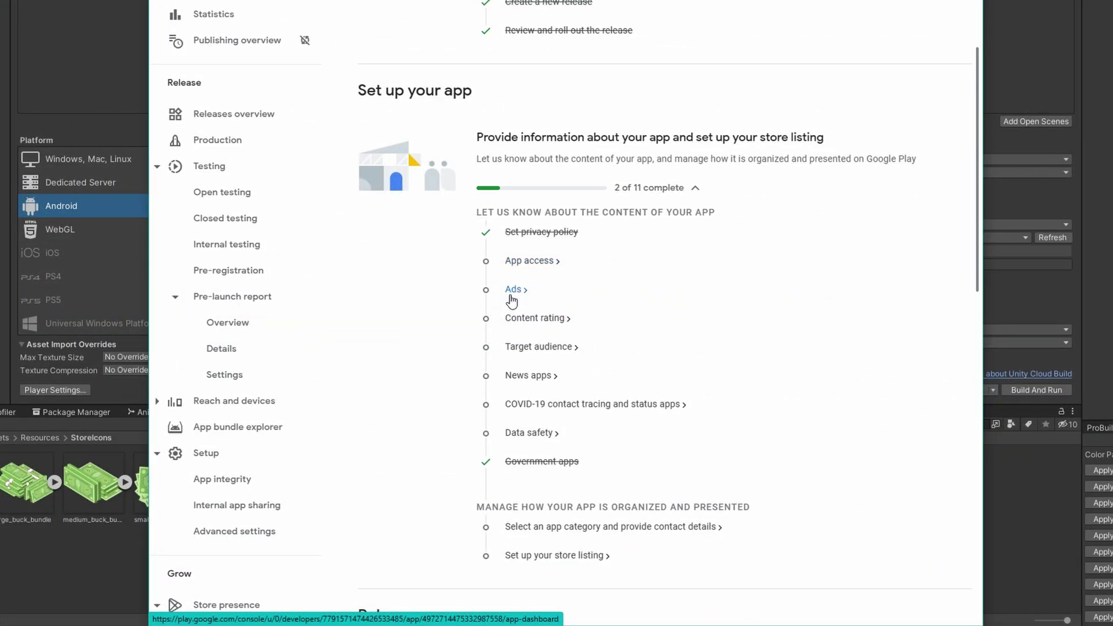
- Declare that the app contains no ads and save
left_click(512, 290)
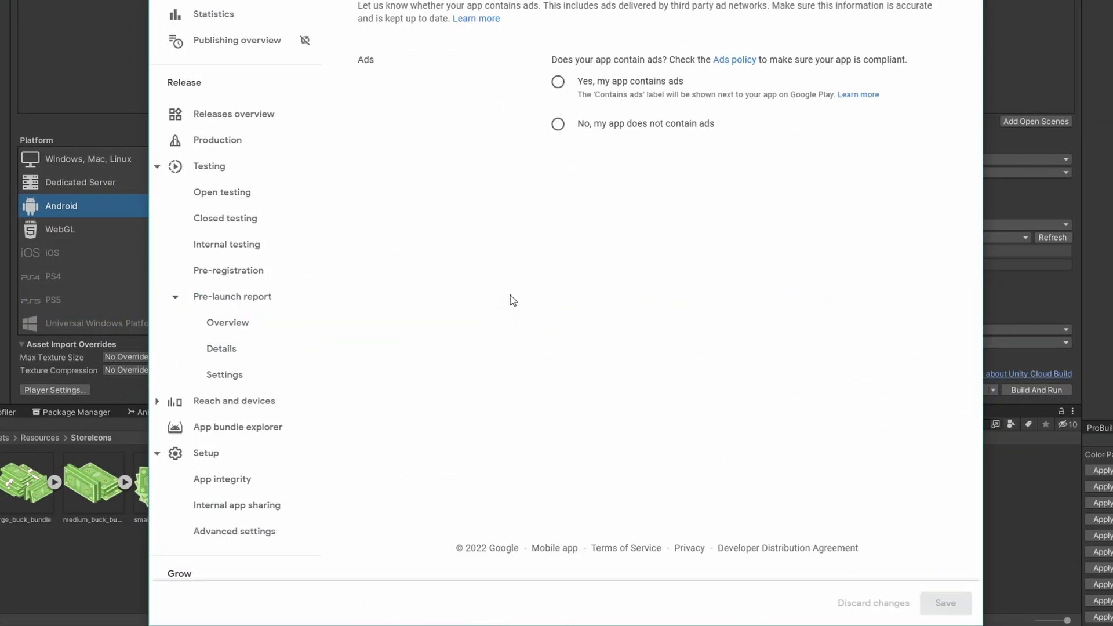
left_click(559, 123)
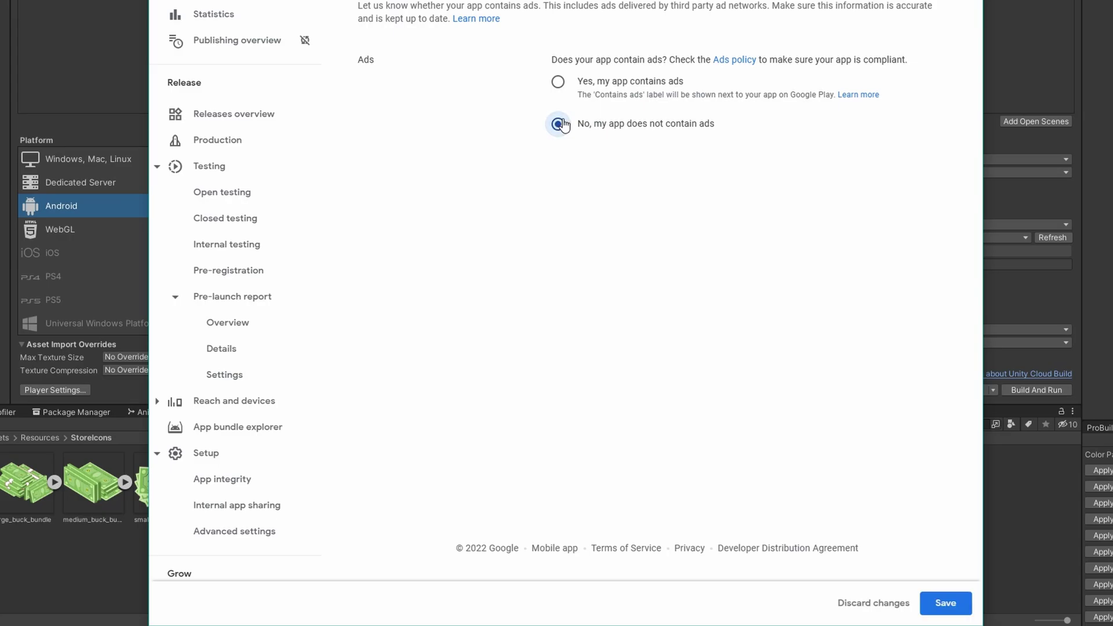
left_click(949, 604)
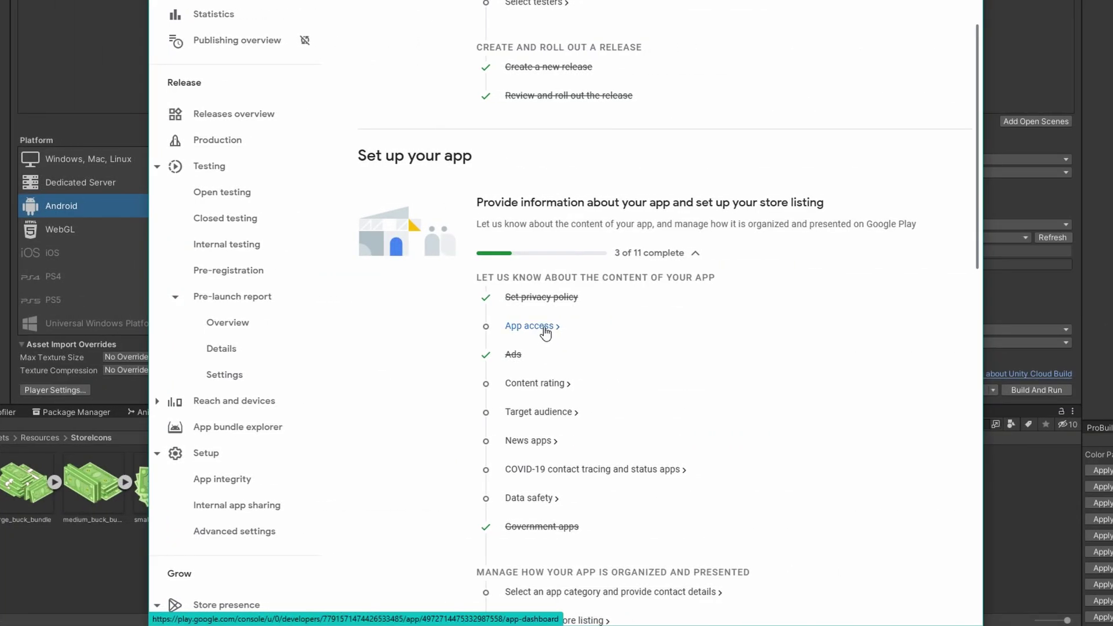
- Set App access to all functionality available without special access and save
left_click(545, 332)
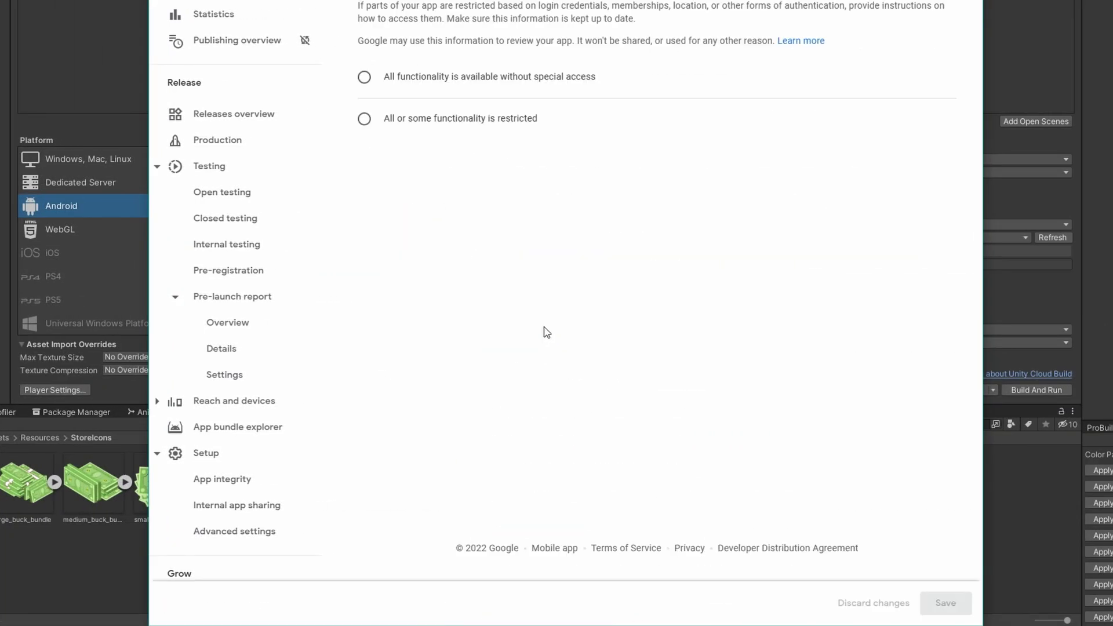
left_click(481, 121)
left_click(463, 161)
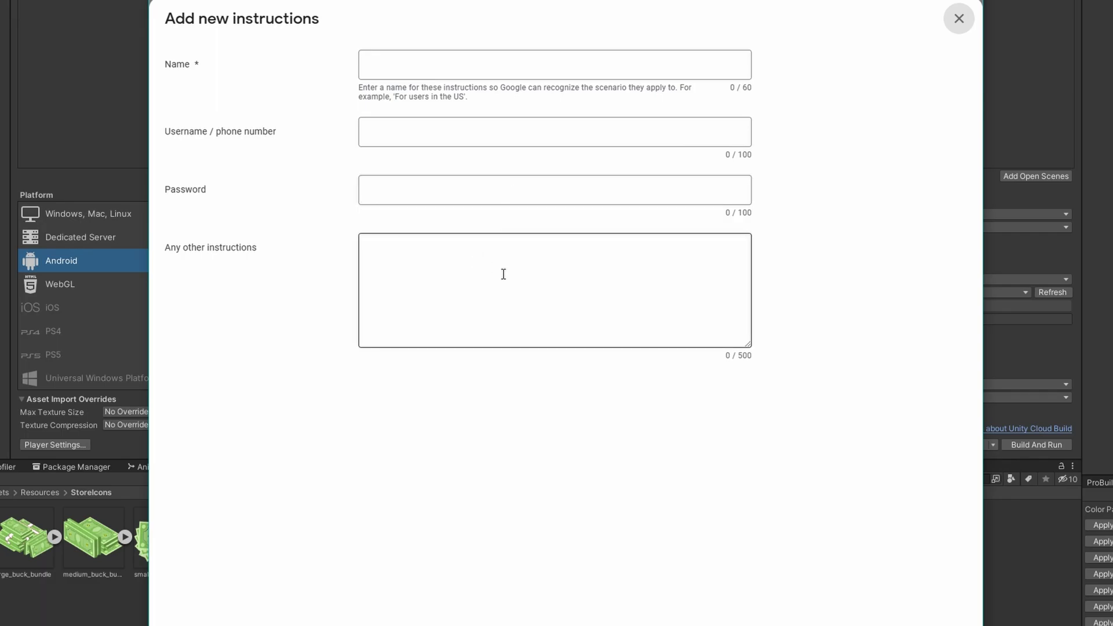
left_click(959, 20)
left_click(483, 135)
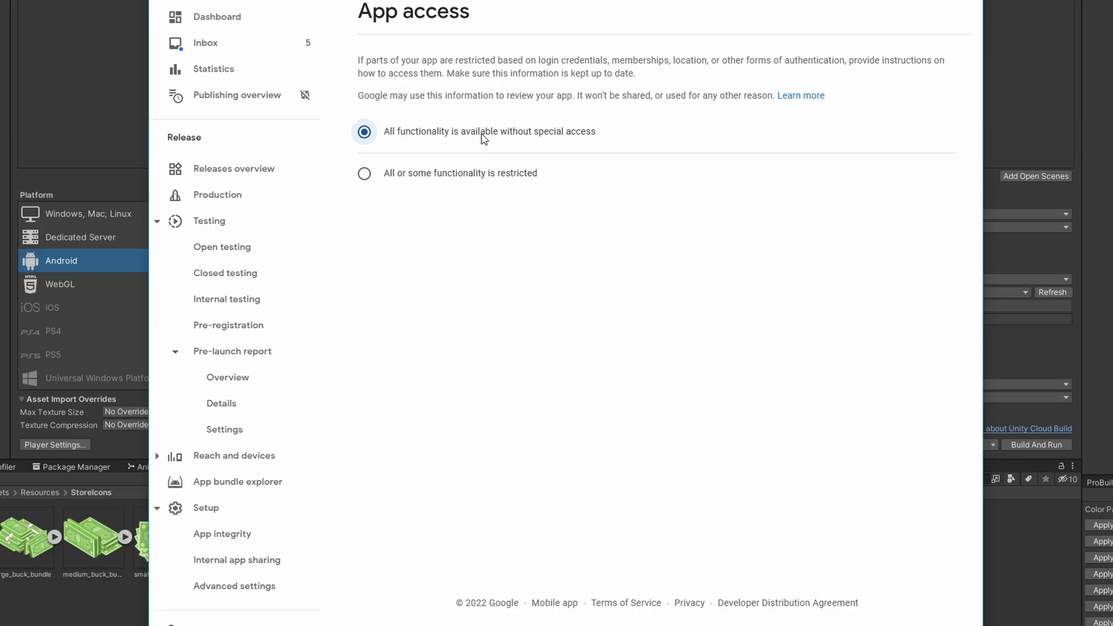
left_click(951, 616)
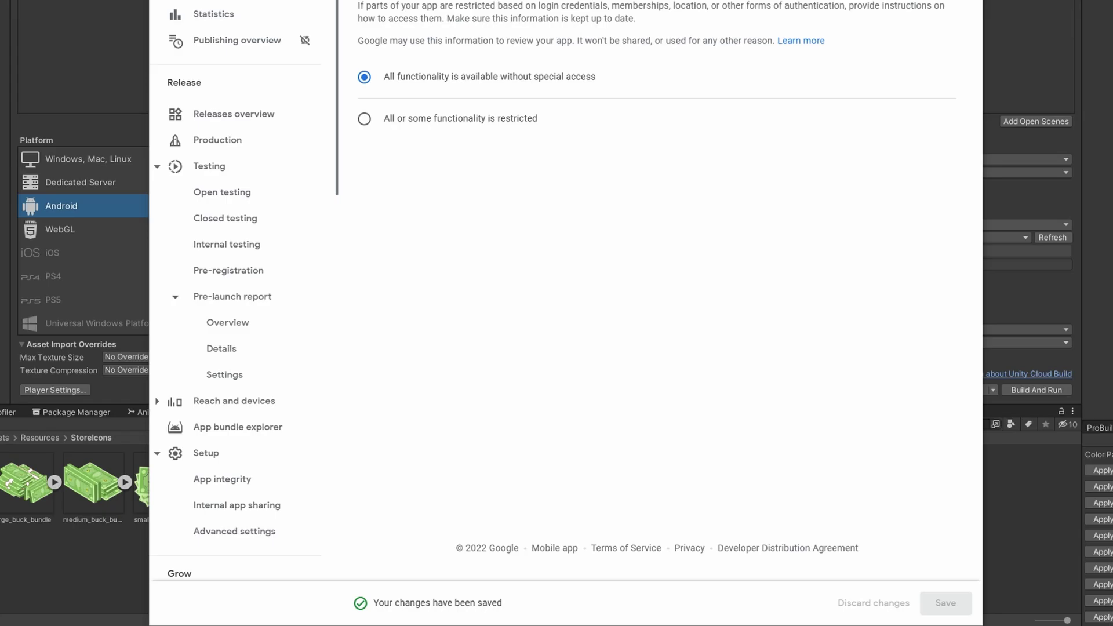
- Start the content rating questionnaire with a contact email and the Game category
key("alt+Left")
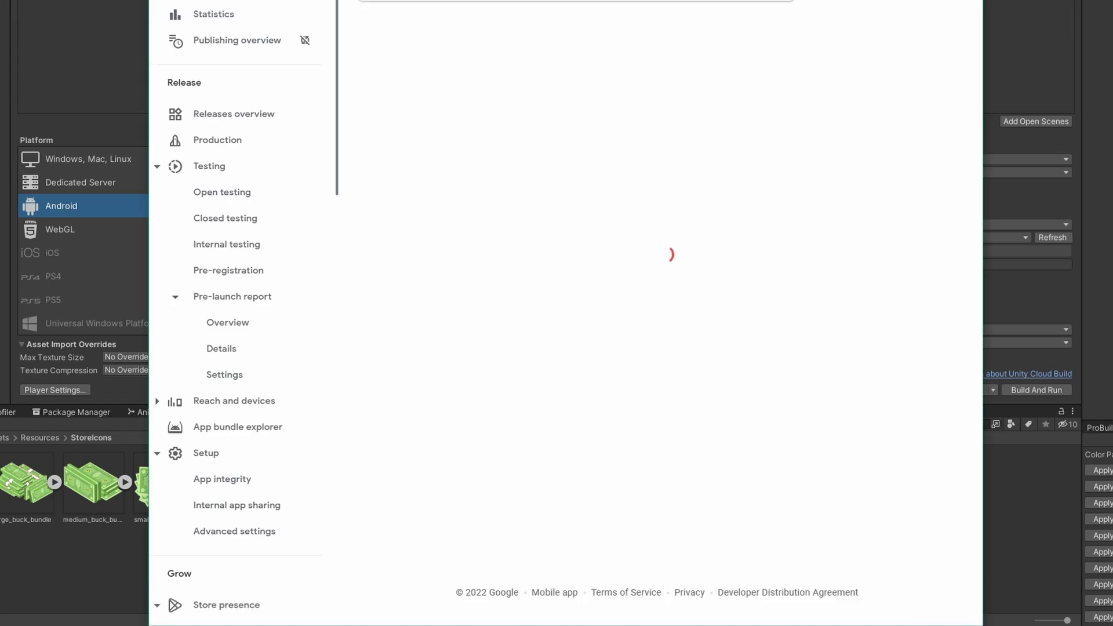
scroll(593, 160, "down", 5)
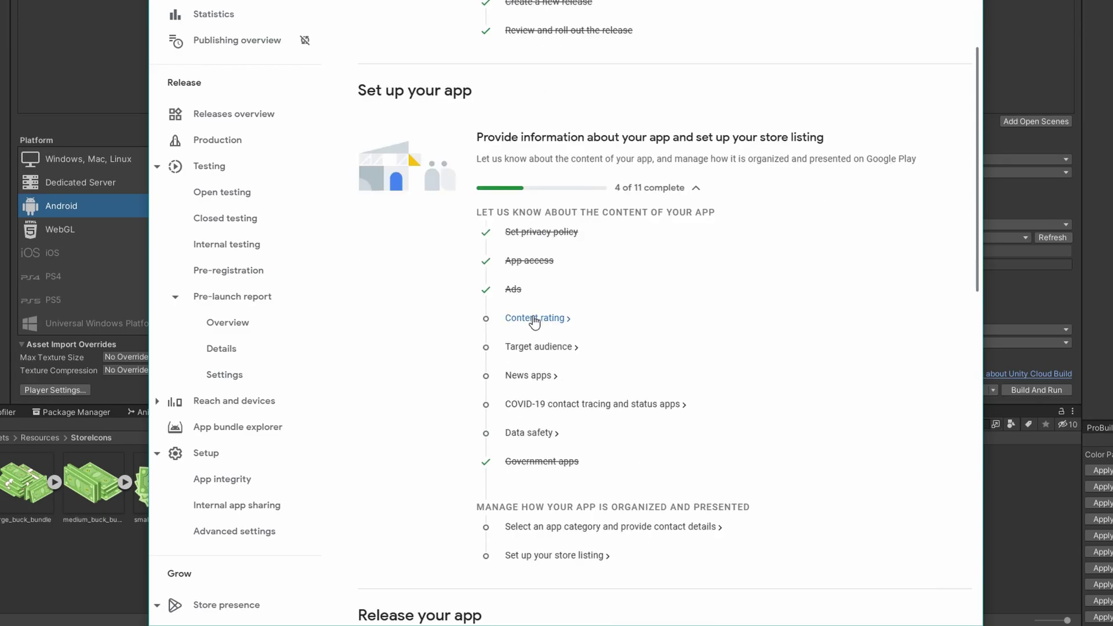
left_click(532, 318)
left_click(409, 180)
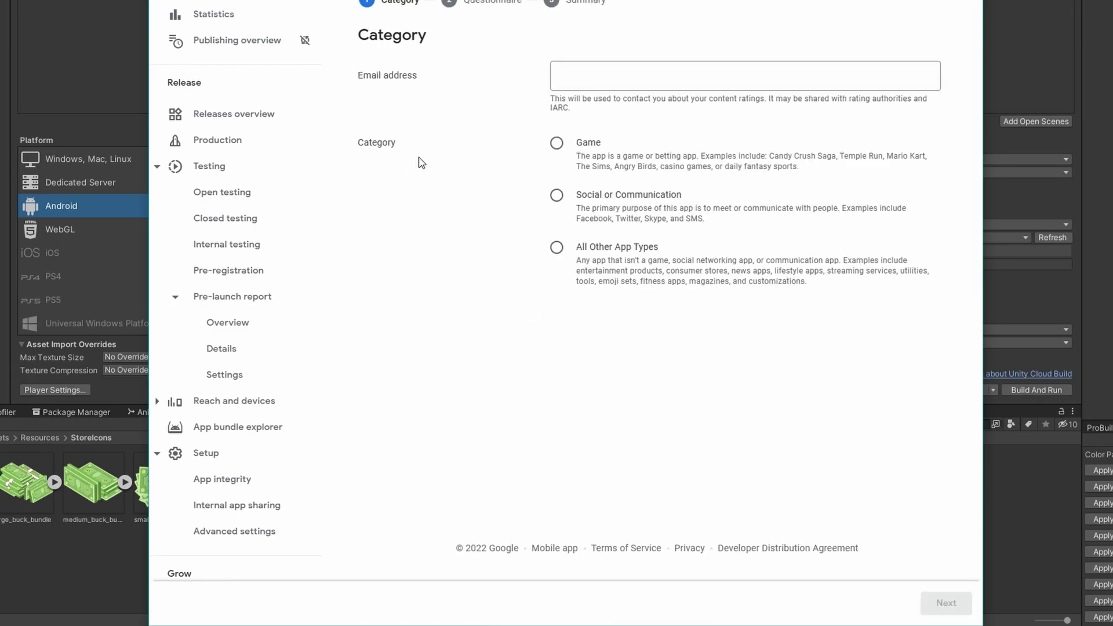
left_click(626, 73)
type("a@")
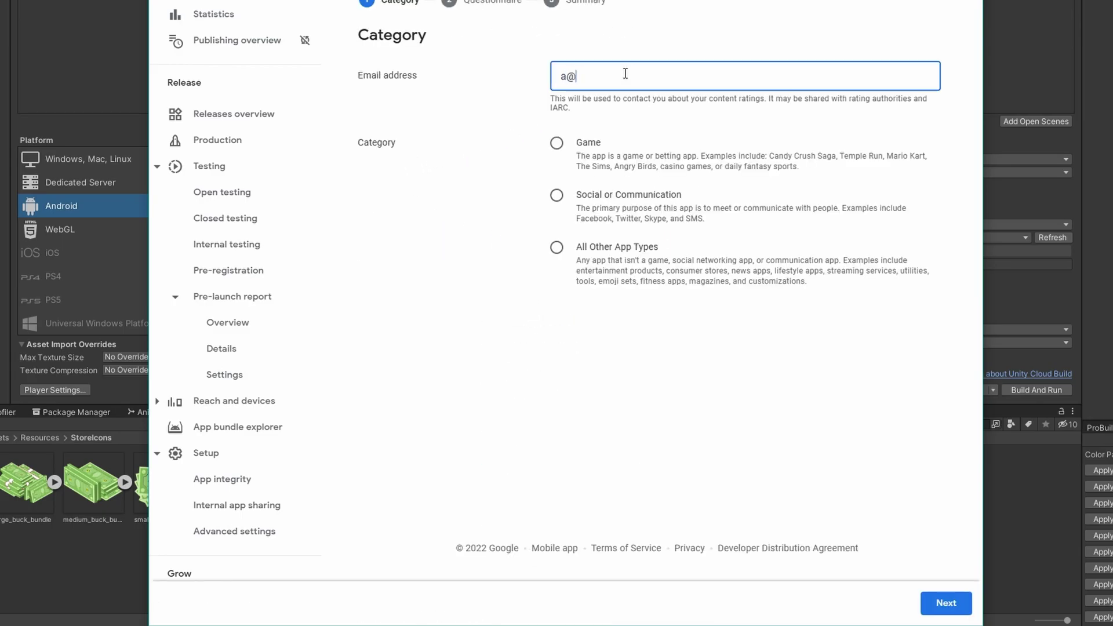
type("b.com")
left_click(556, 145)
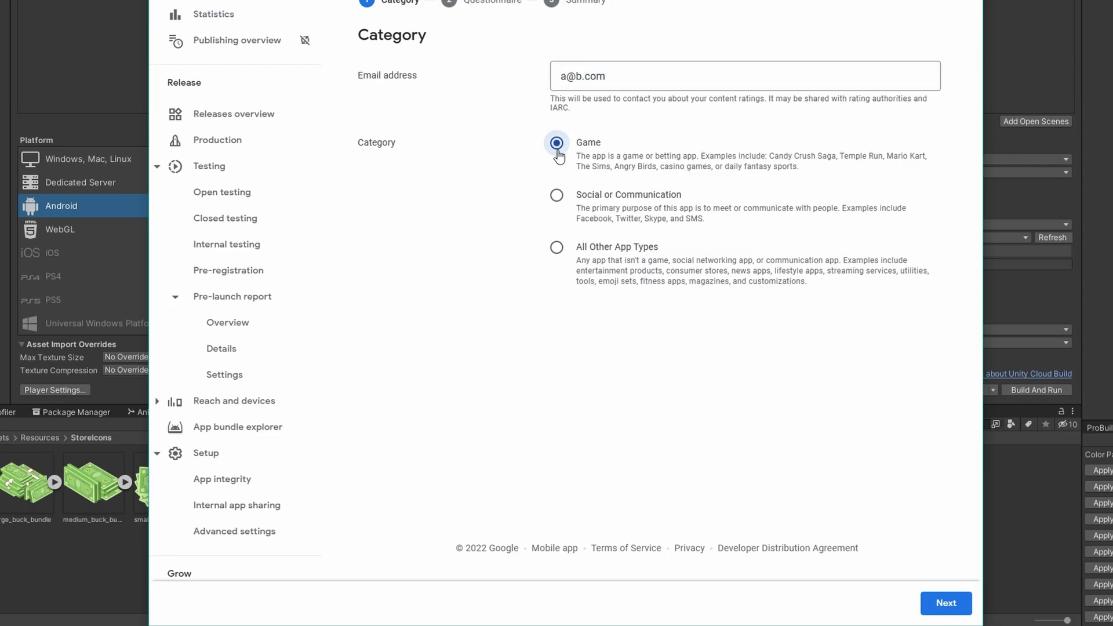
left_click(946, 603)
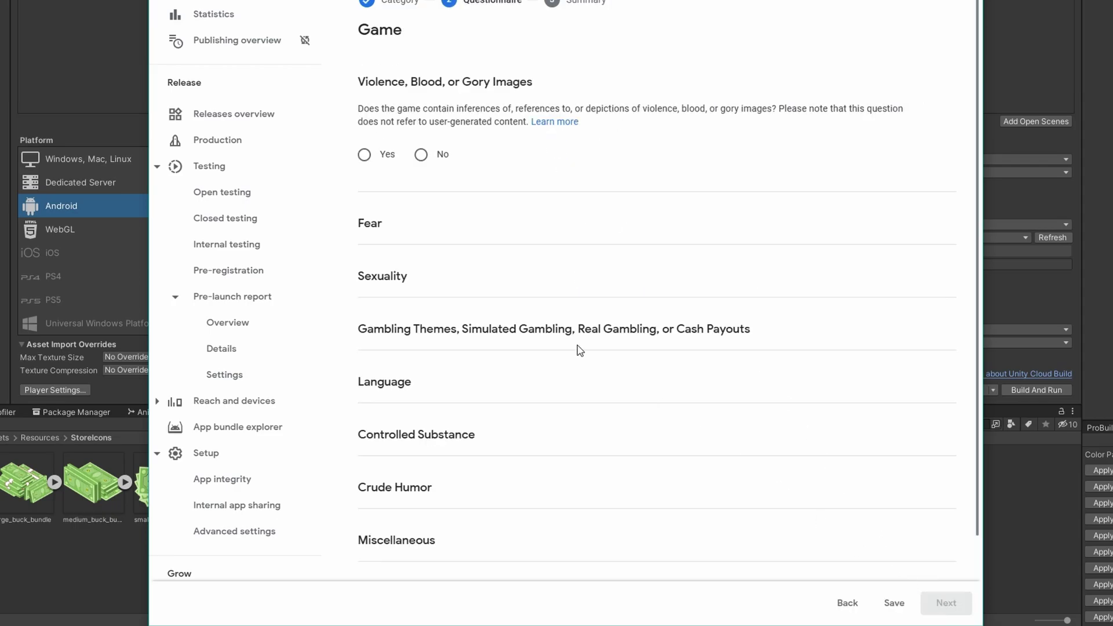
- Answer No to violence, fear, sexuality, gambling, language, controlled substance and crude humor
left_click(429, 155)
left_click(438, 296)
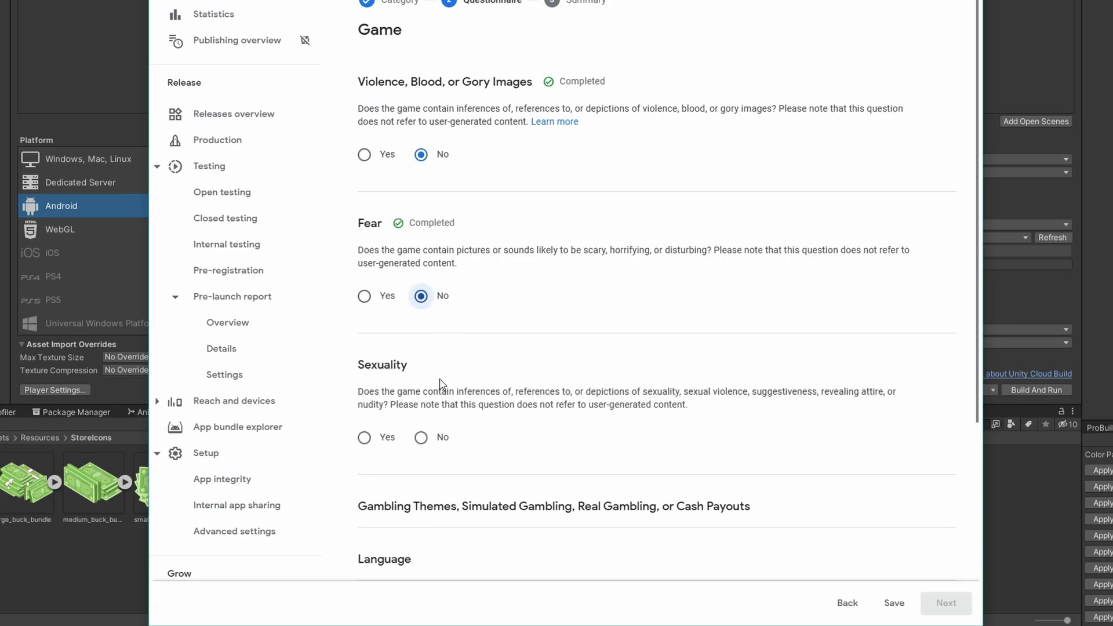
left_click(450, 436)
left_click(440, 381)
left_click(430, 381)
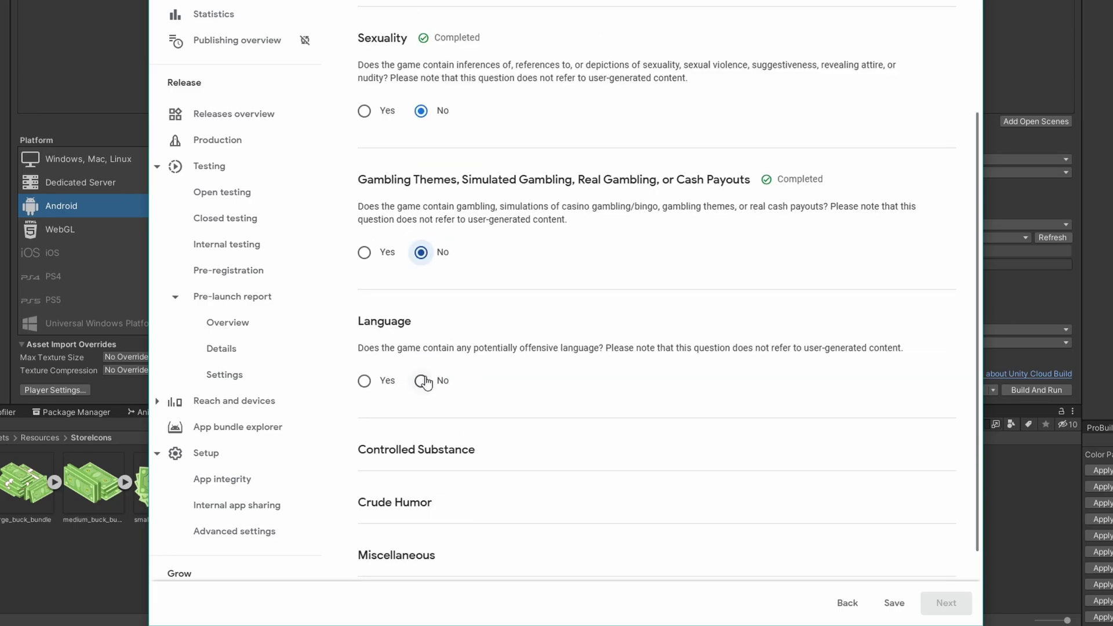
left_click(427, 390)
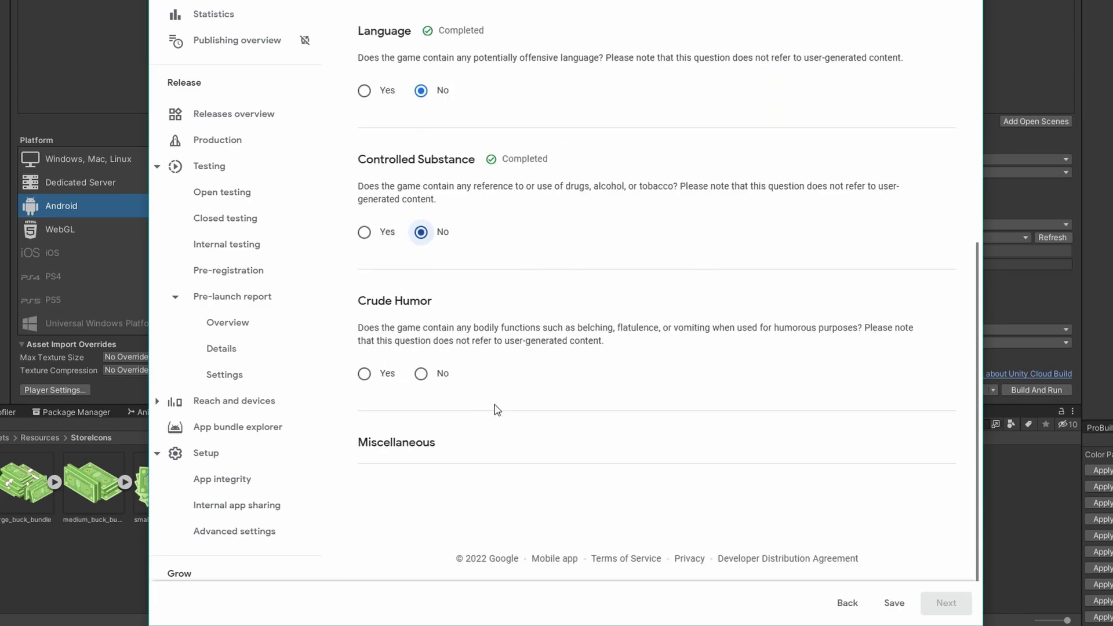
left_click(435, 376)
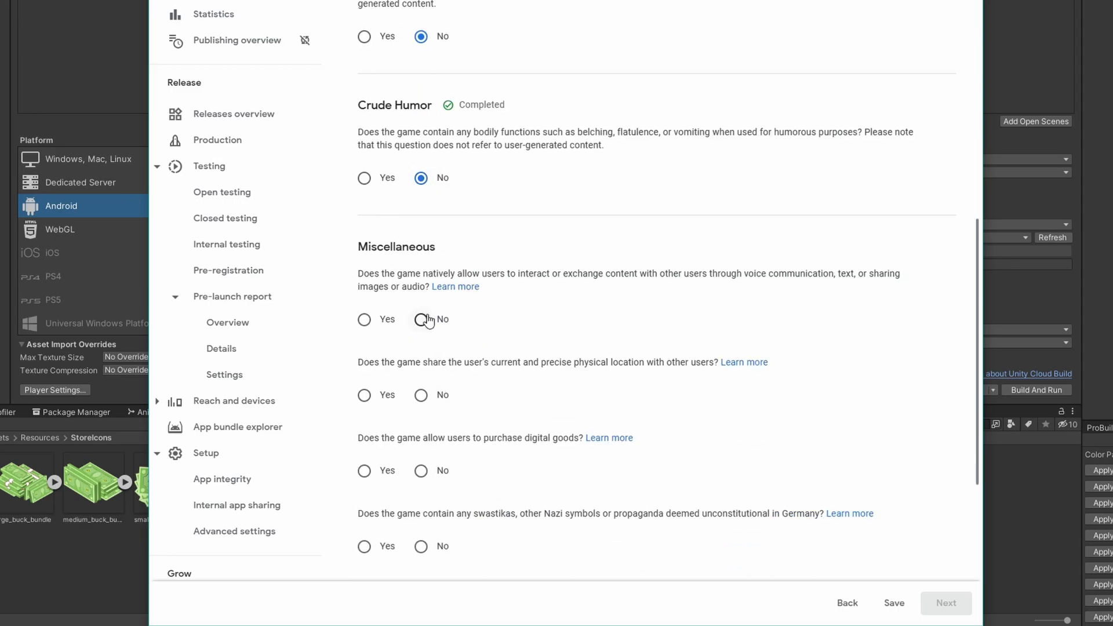
- Answer No to the Miscellaneous questions, then save and submit the ratings
left_click(427, 320)
left_click(425, 399)
left_click(428, 472)
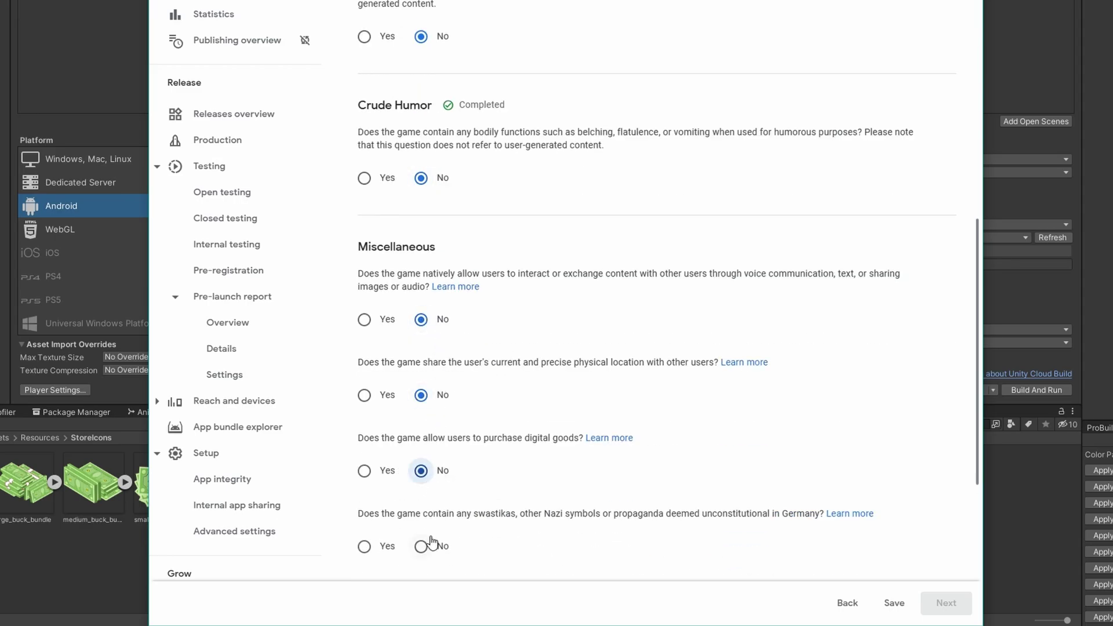
left_click(432, 545)
left_click(437, 377)
left_click(430, 458)
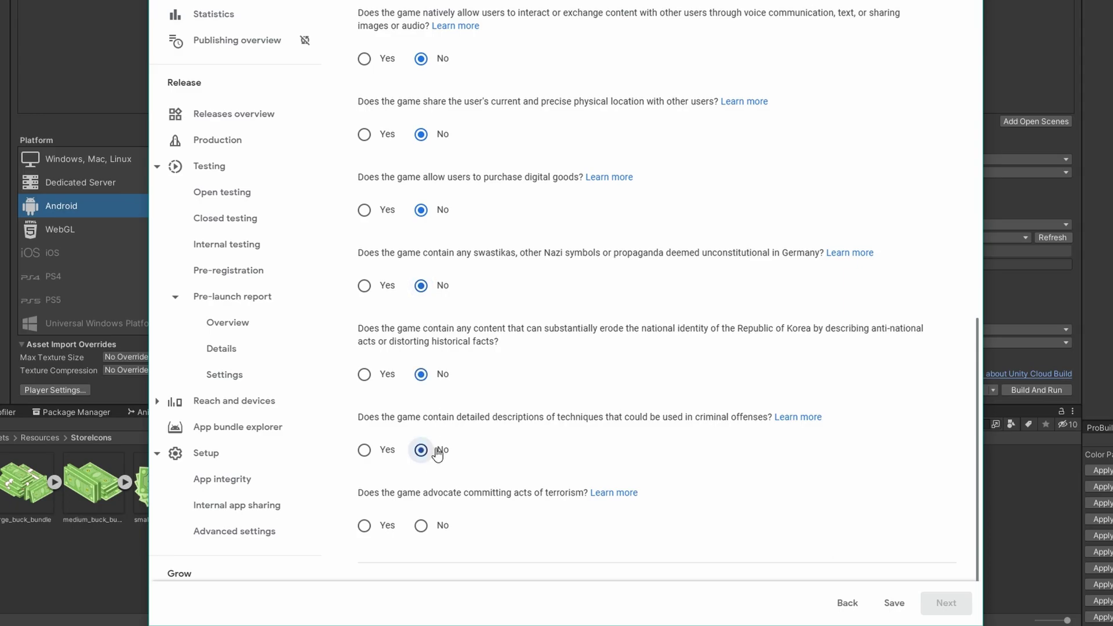
left_click(421, 526)
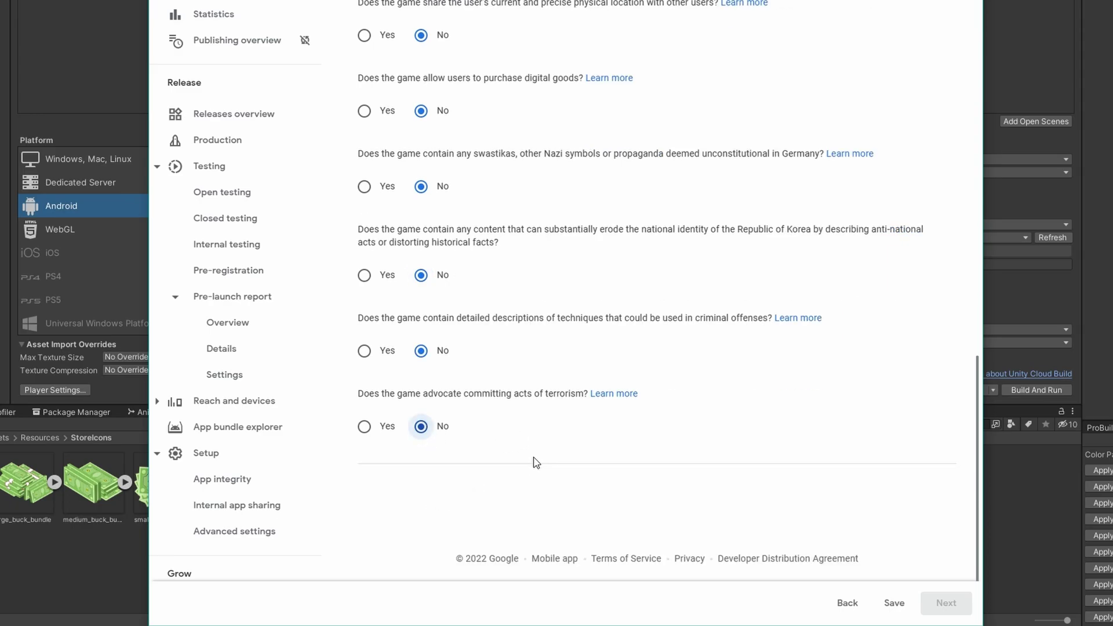
left_click(894, 604)
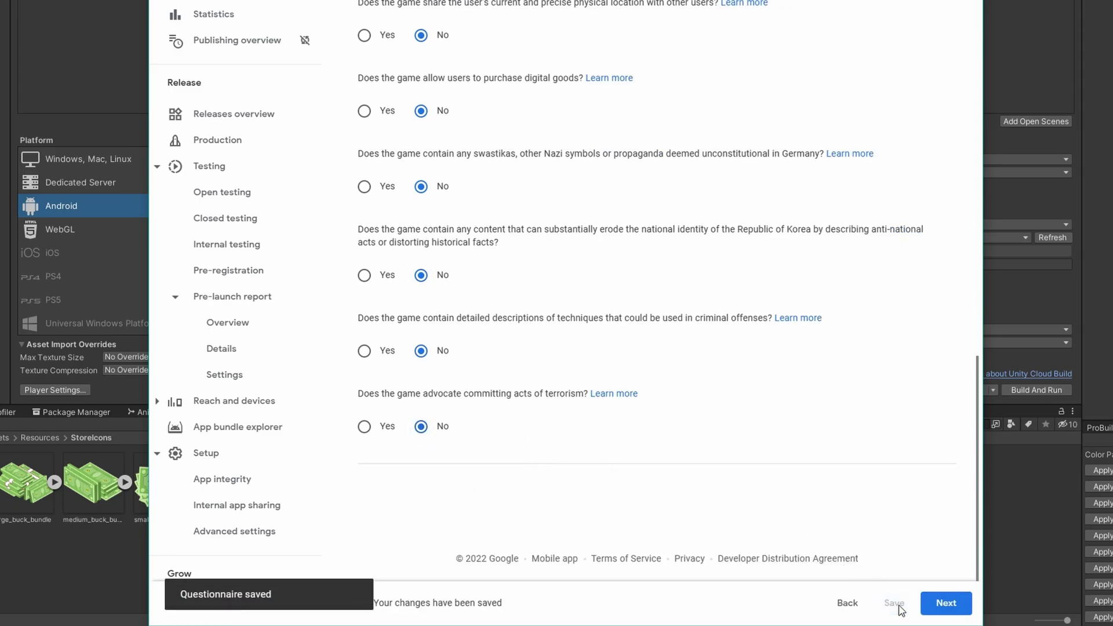
left_click(945, 603)
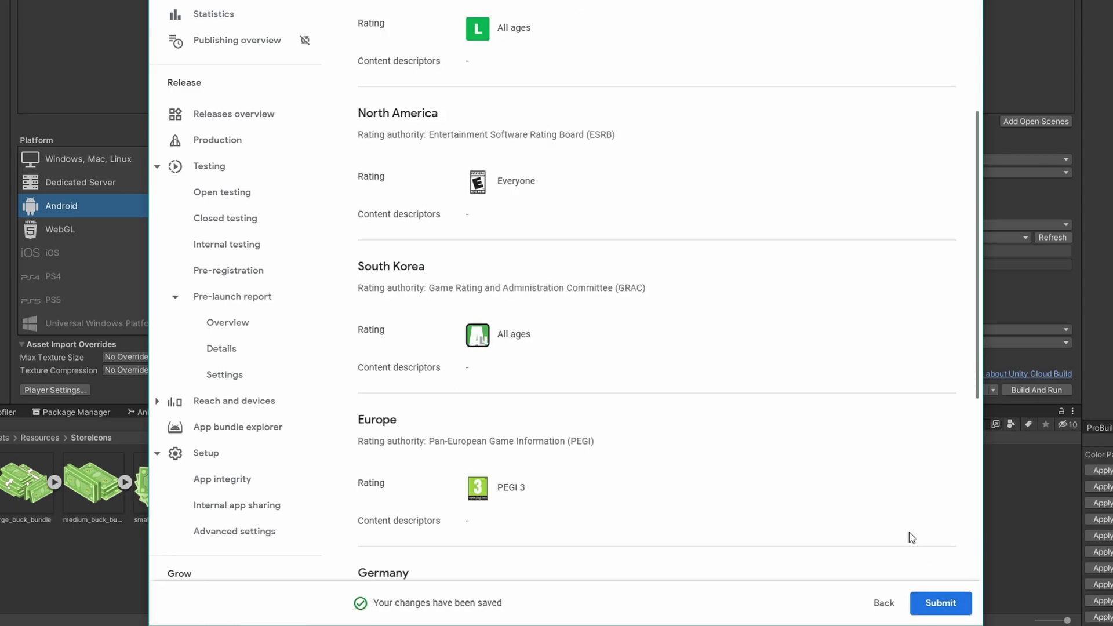
left_click(942, 603)
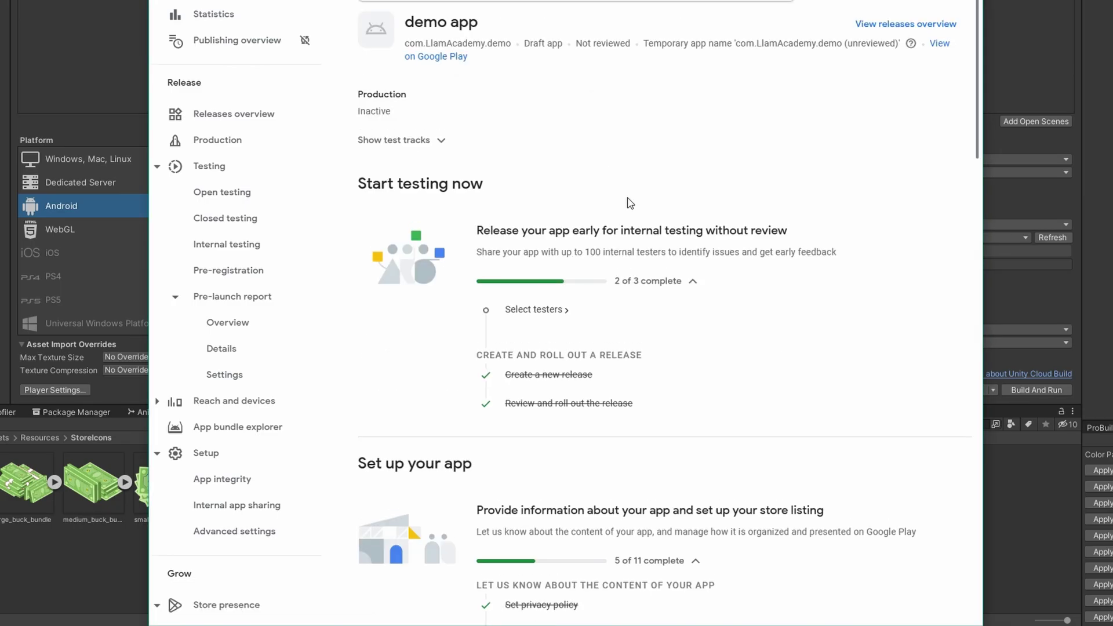
- Set the target audience to 18 and over, noting the listing could appeal to children, and save
scroll(629, 244, "down", 5)
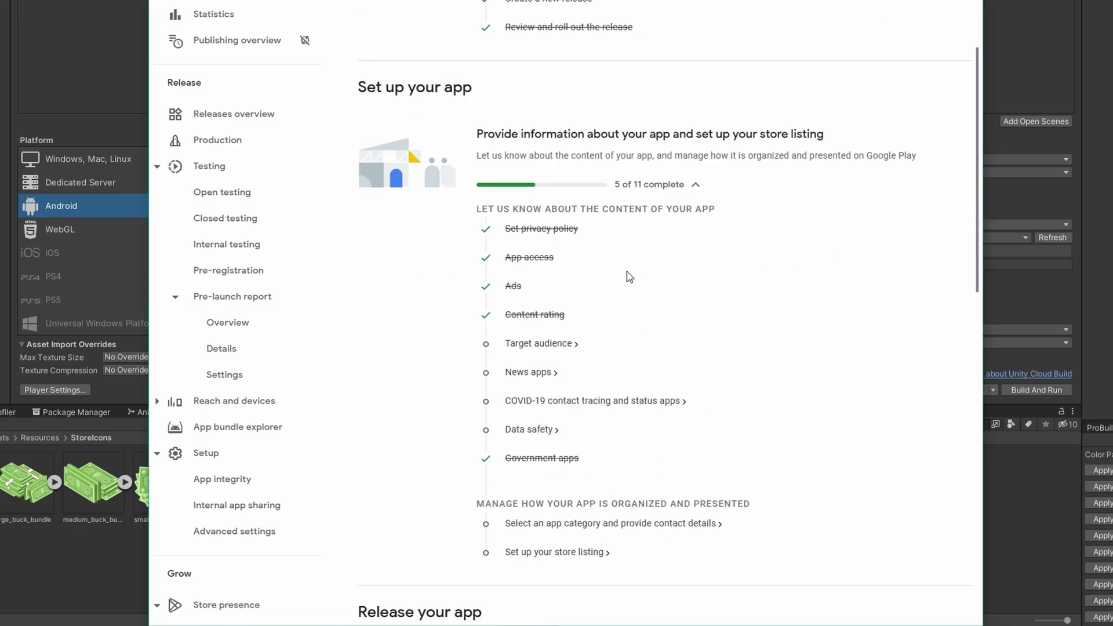
left_click(528, 344)
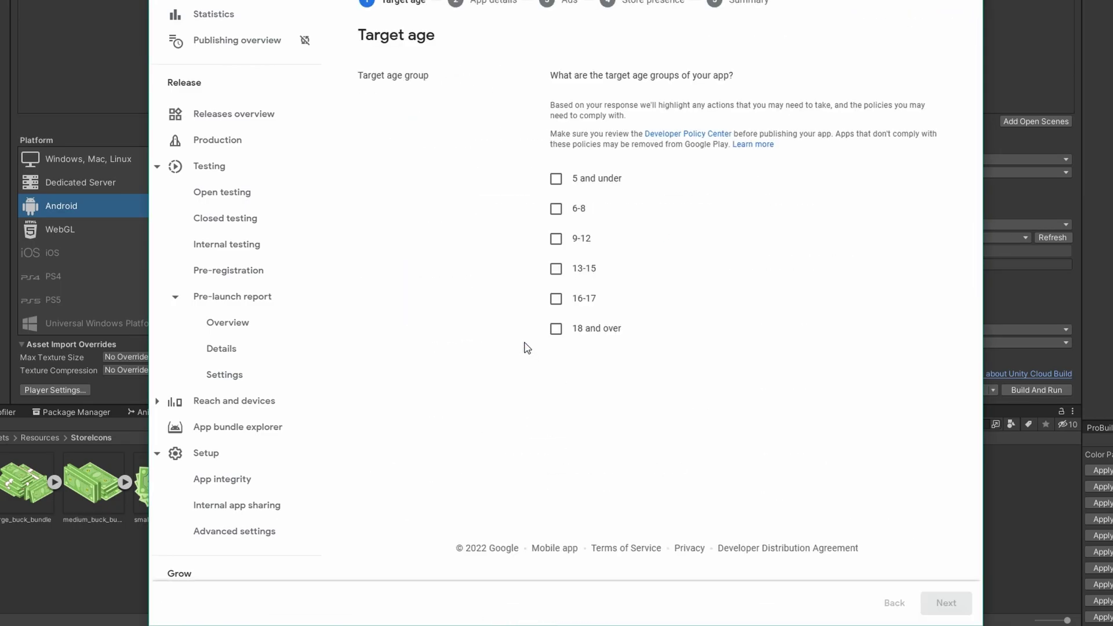
left_click(556, 330)
left_click(944, 603)
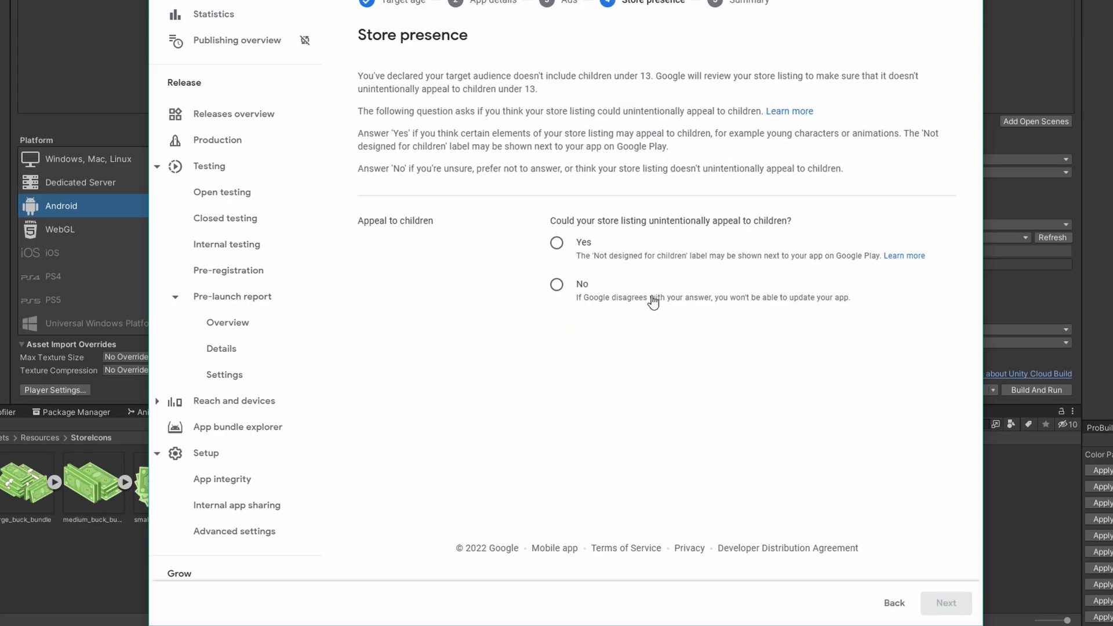
left_click(618, 290)
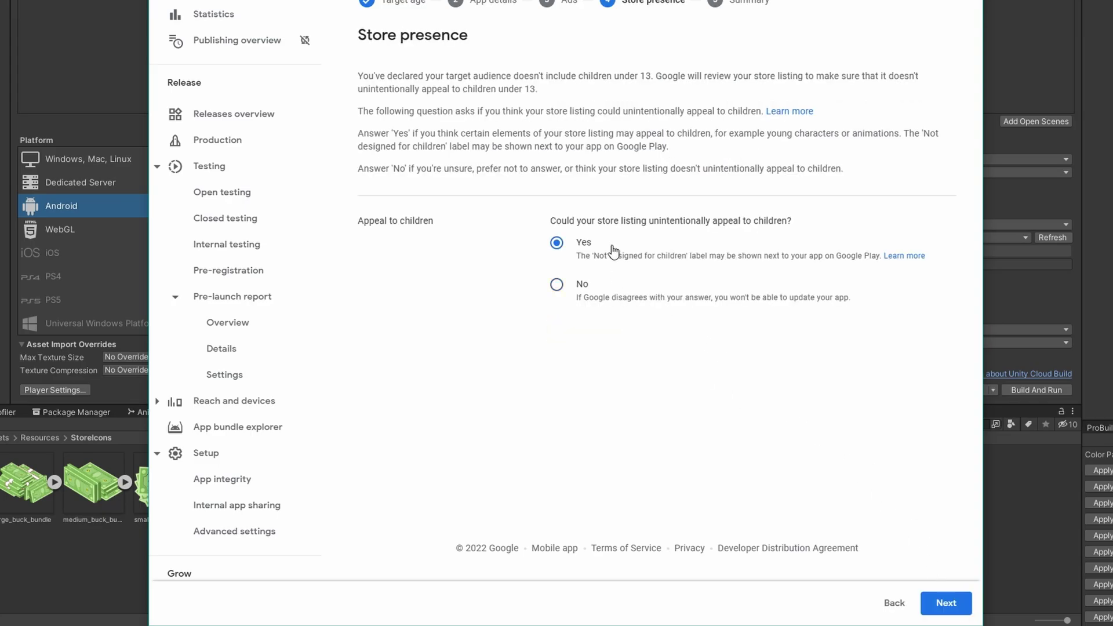
left_click(942, 604)
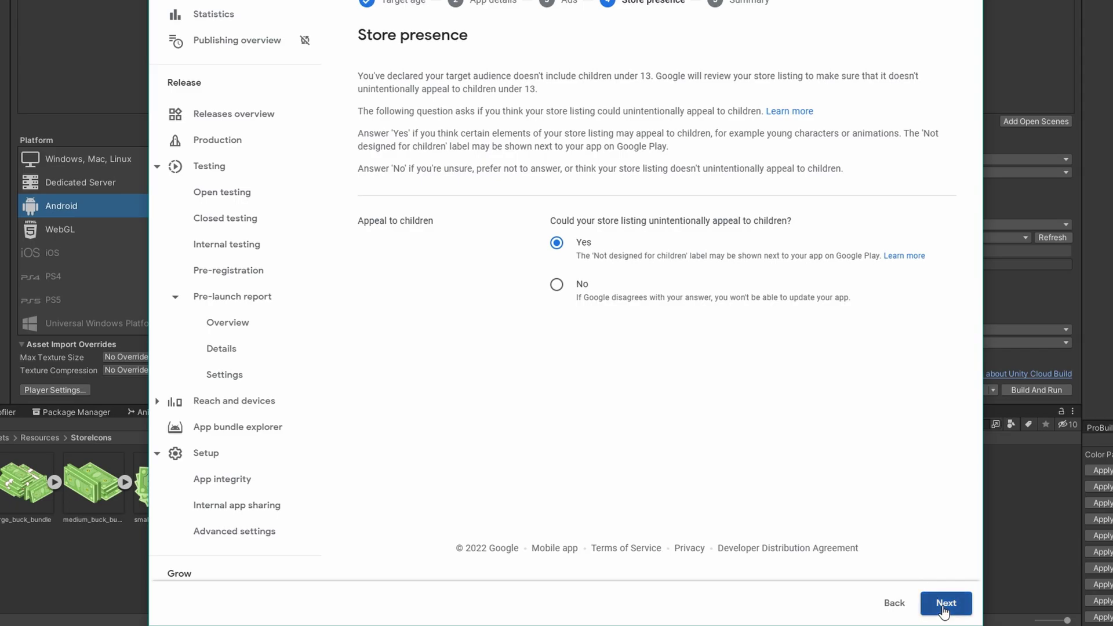
left_click(934, 598)
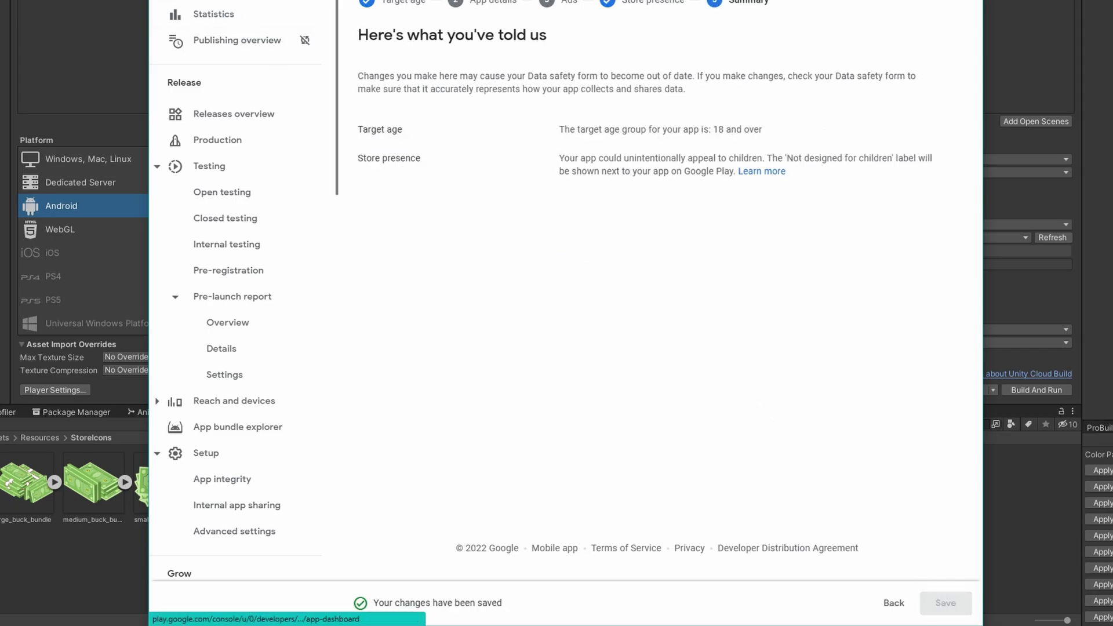
left_click(241, 42)
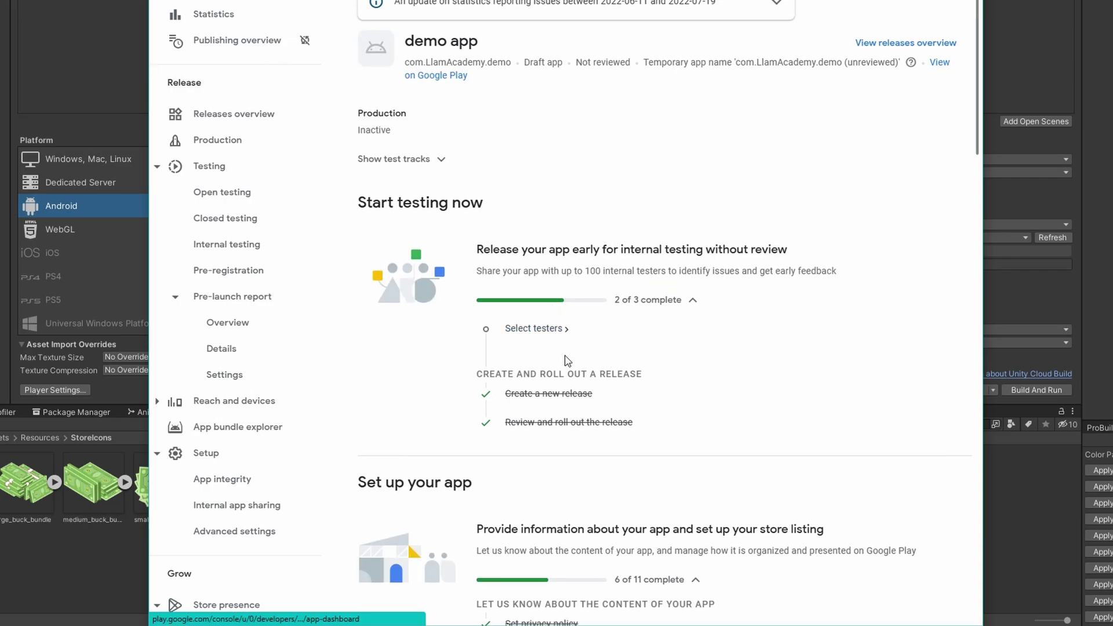
- Declare in the News apps form that the app is not a news app
scroll(546, 293, "down", 8)
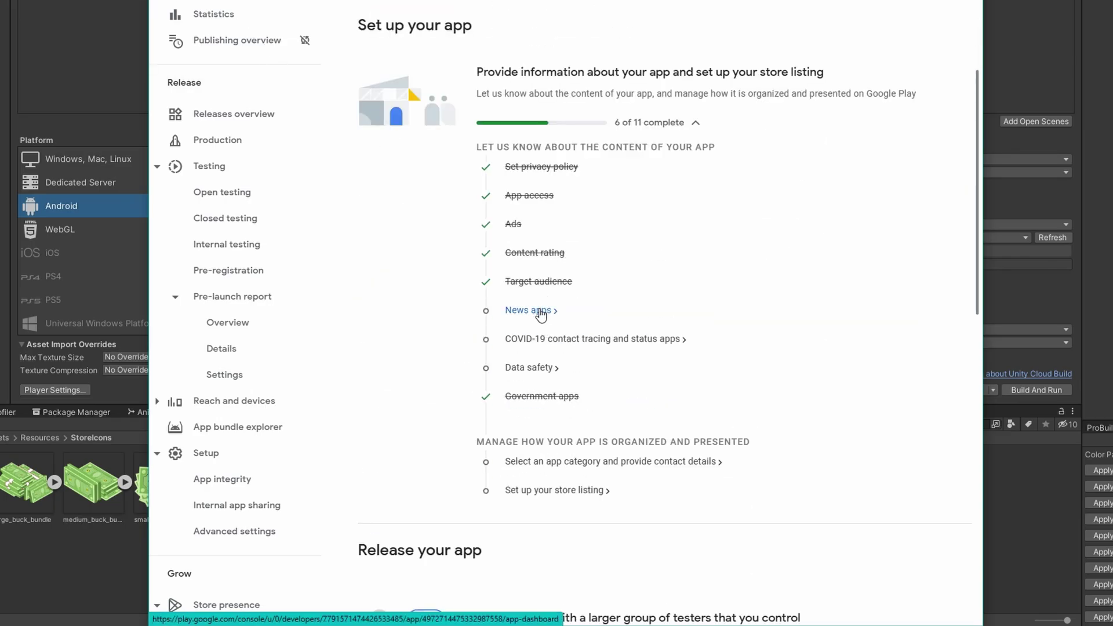
left_click(538, 312)
left_click(579, 55)
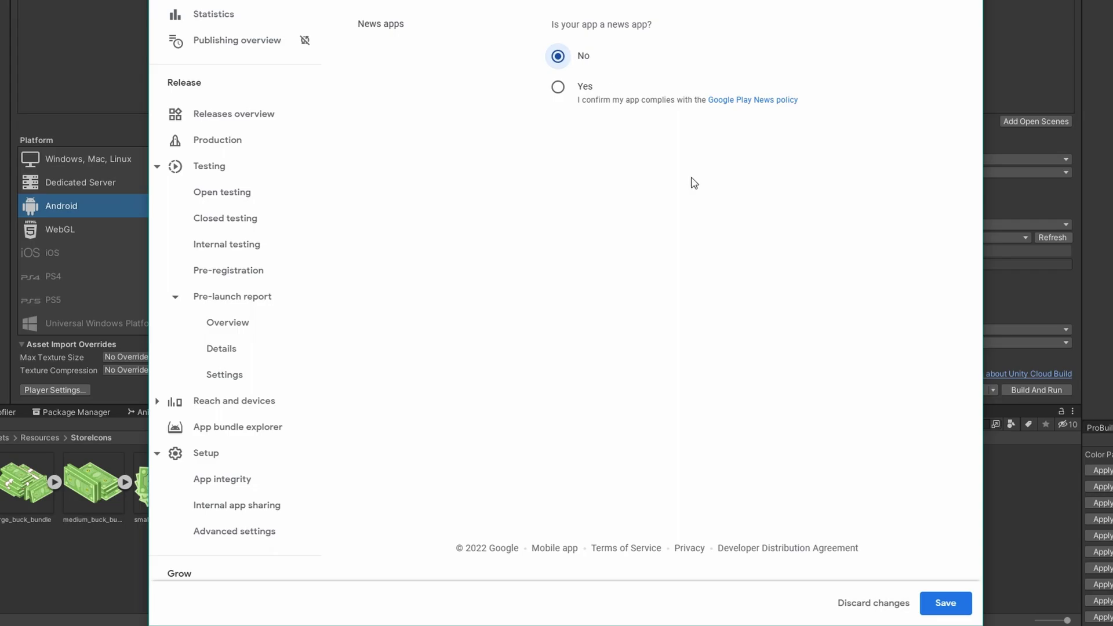
left_click(954, 598)
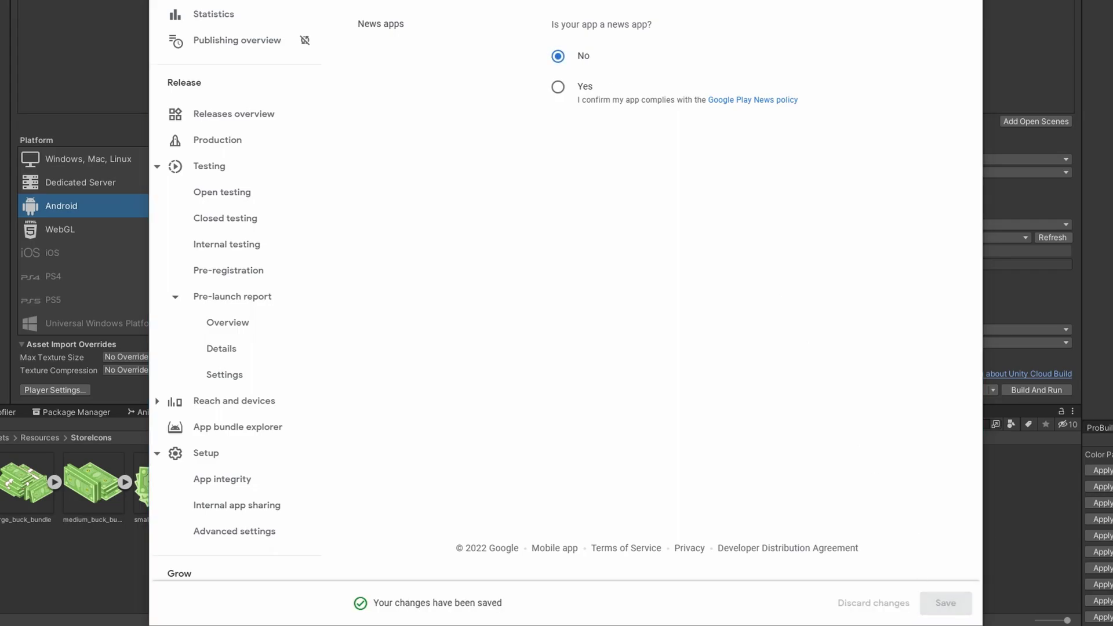
key("alt+Left")
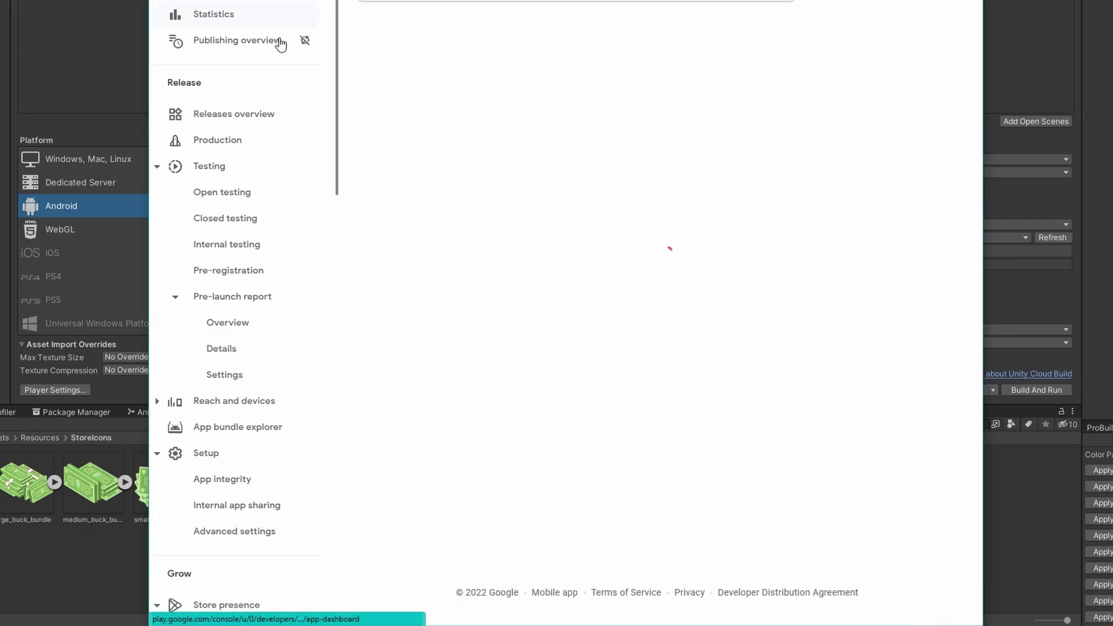
- Declare the app is not a COVID-19 contact tracing or status app
scroll(562, 360, "down", 7)
left_click(564, 347)
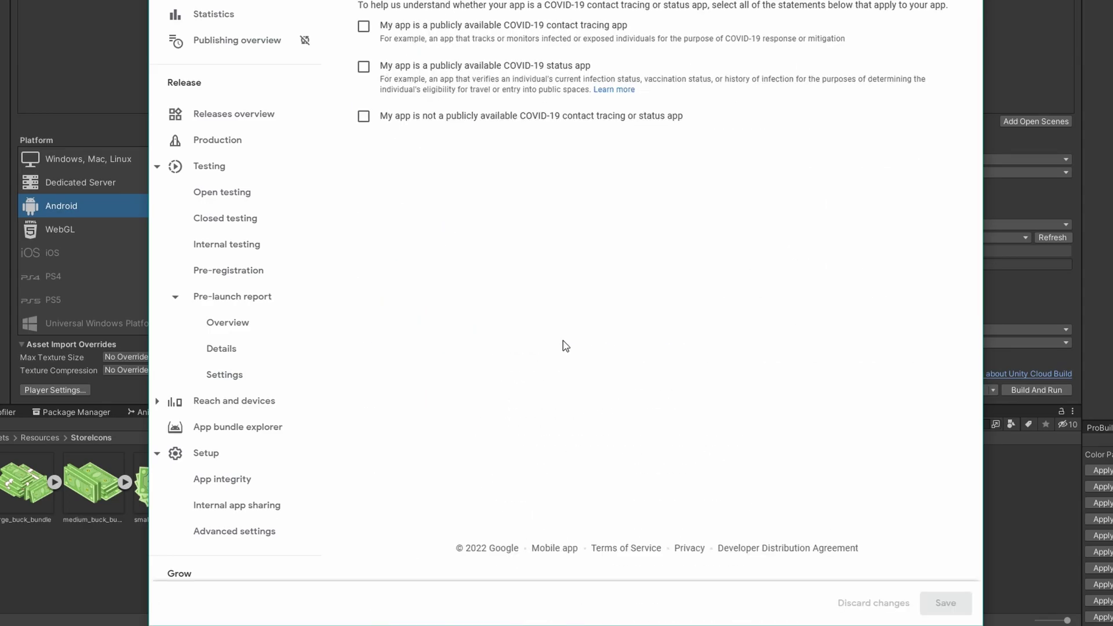
left_click(439, 118)
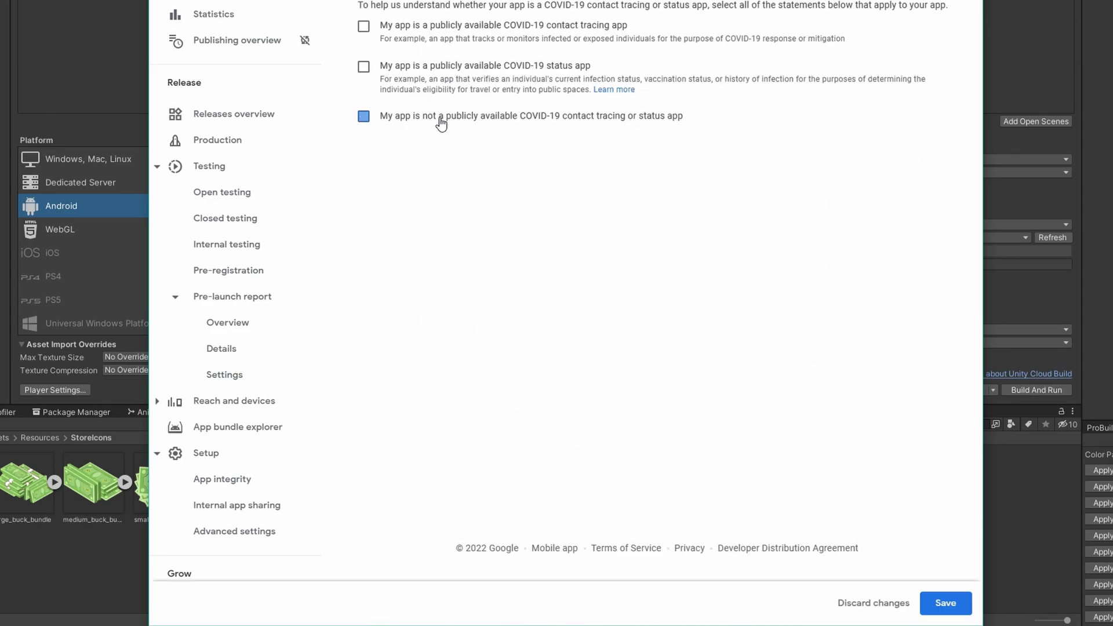
left_click(956, 609)
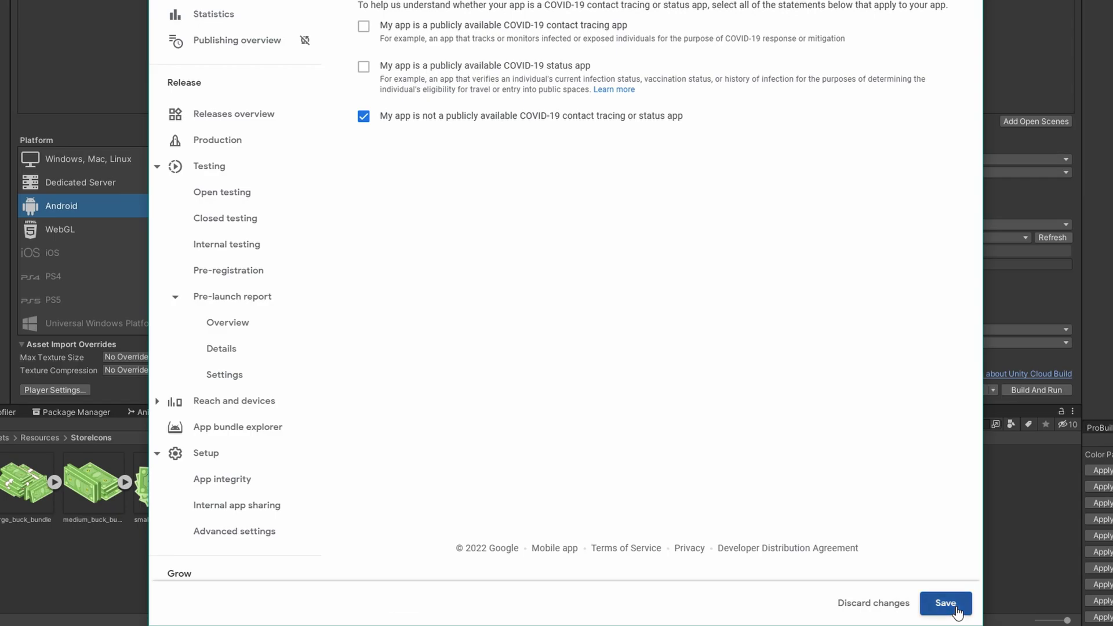
left_click(215, 15)
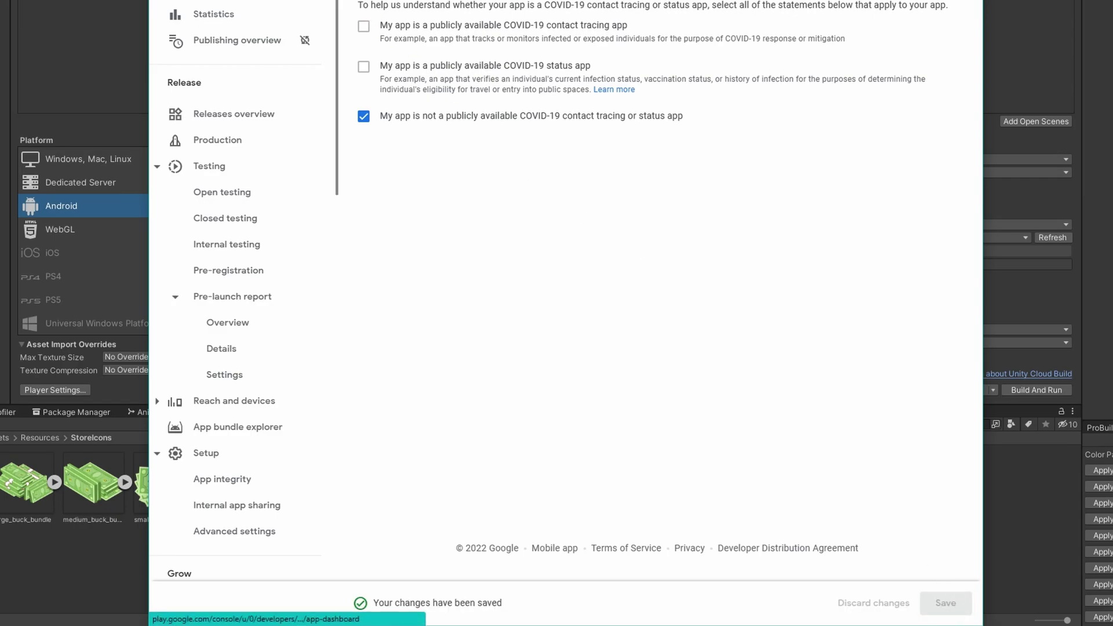
- Submit the Data safety form stating no user data is collected or shared
scroll(533, 301, "down", 8)
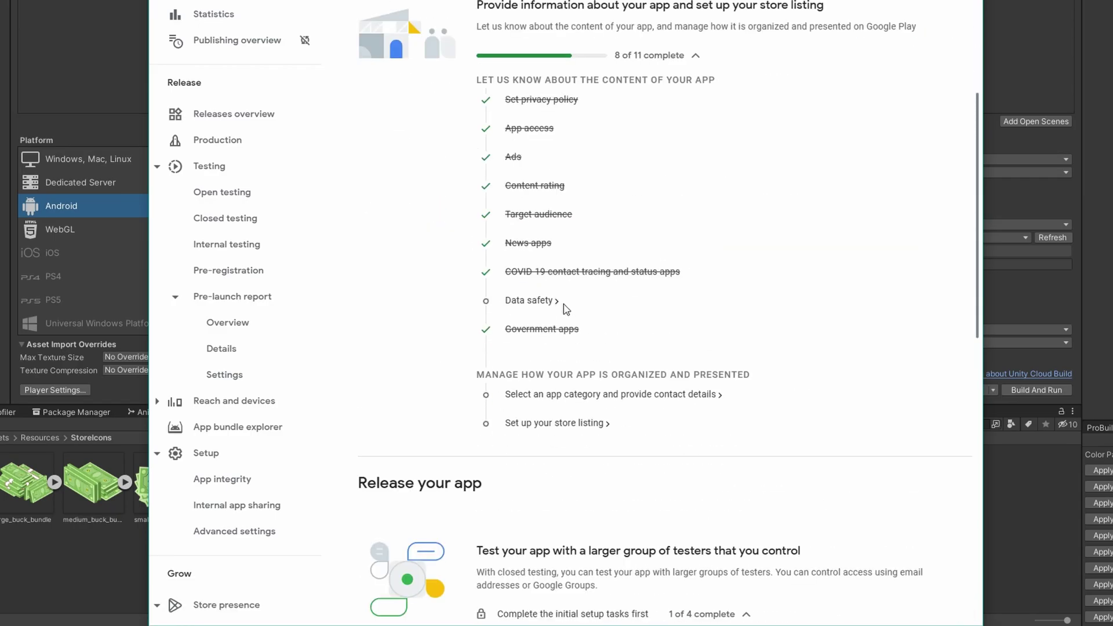
left_click(531, 301)
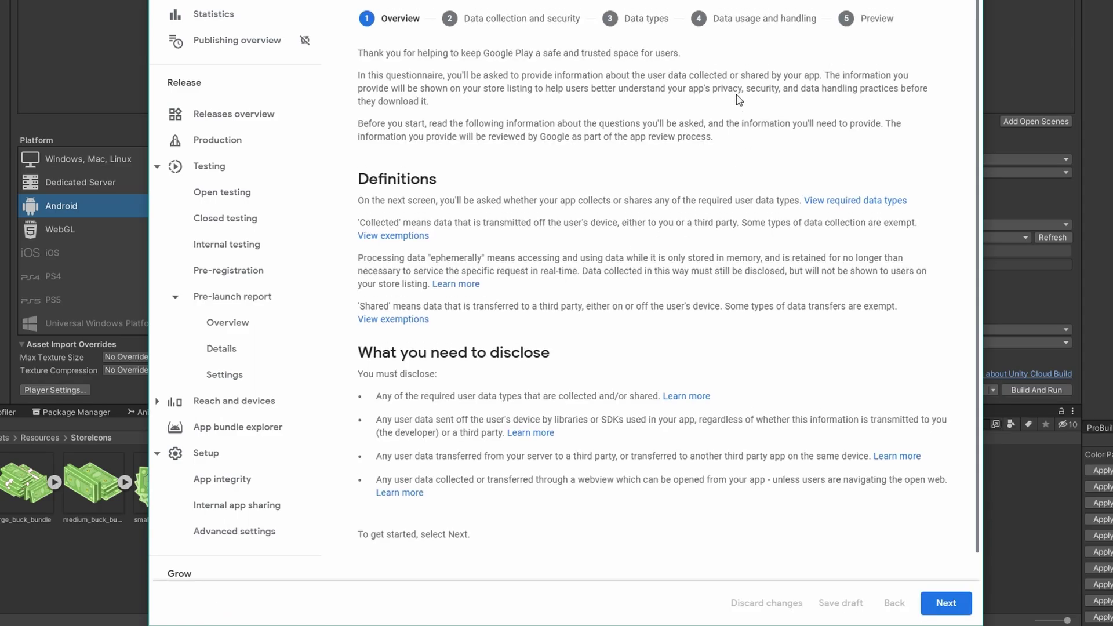
scroll(738, 100, "down", 2)
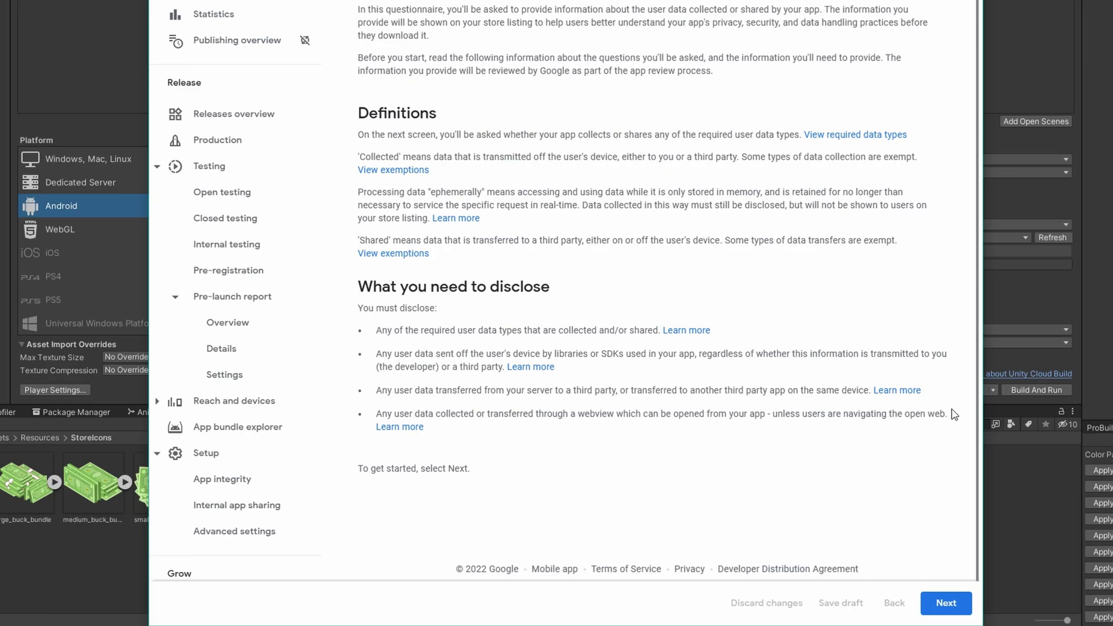
left_click(950, 605)
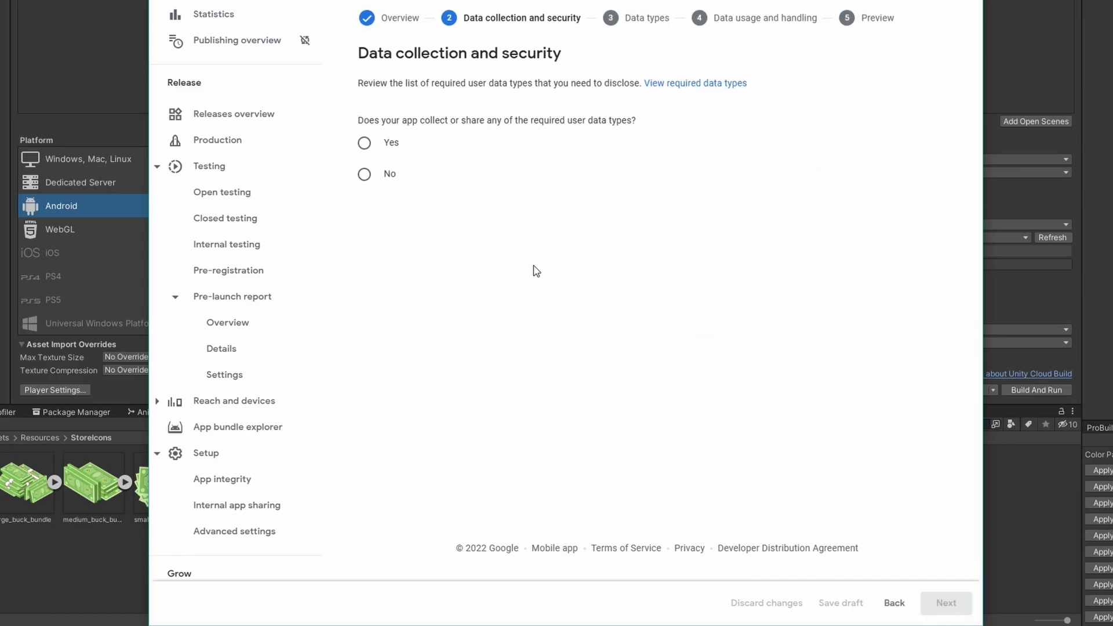
left_click(365, 175)
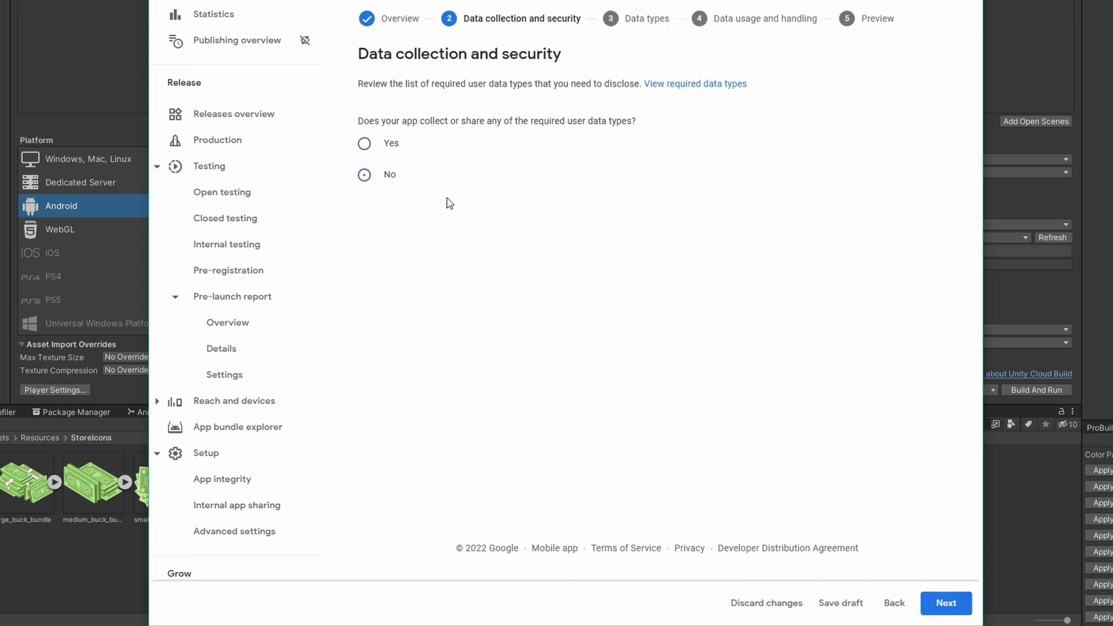
left_click(954, 611)
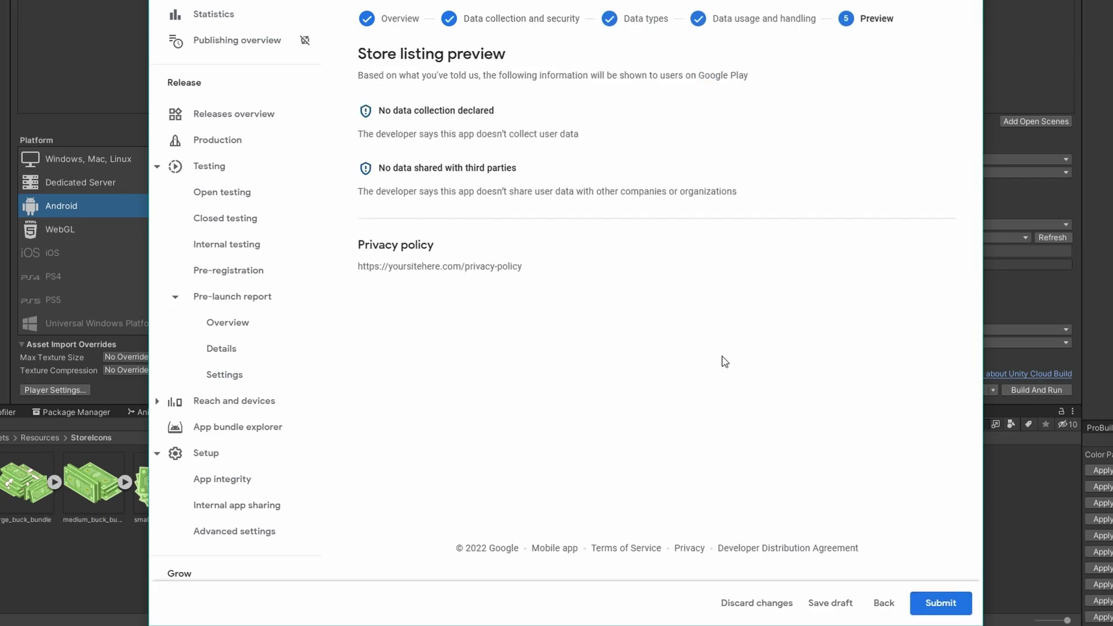
left_click(947, 610)
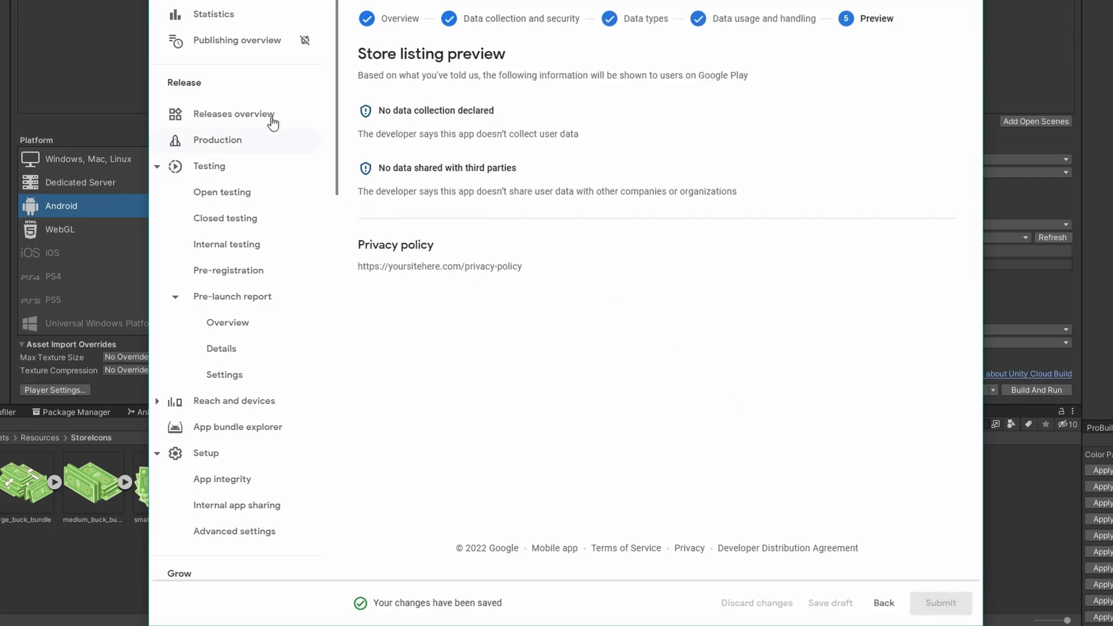
- Review the draft 0.0.1 Closed testing - Alpha release, expand its errors, and return to the dashboard checklist
left_click(228, 224)
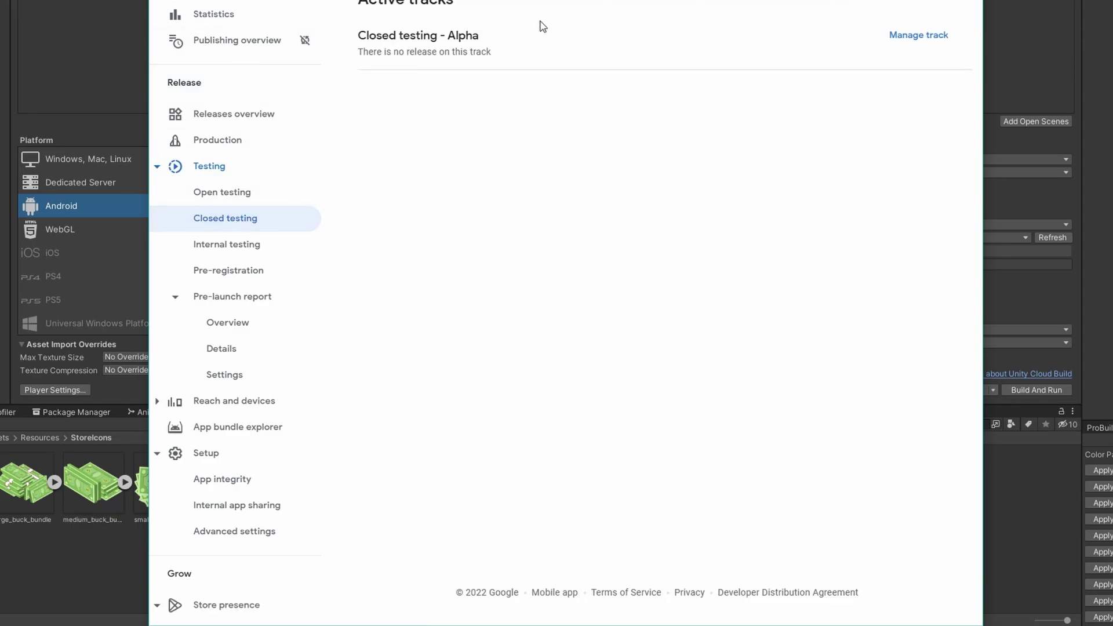
left_click(916, 42)
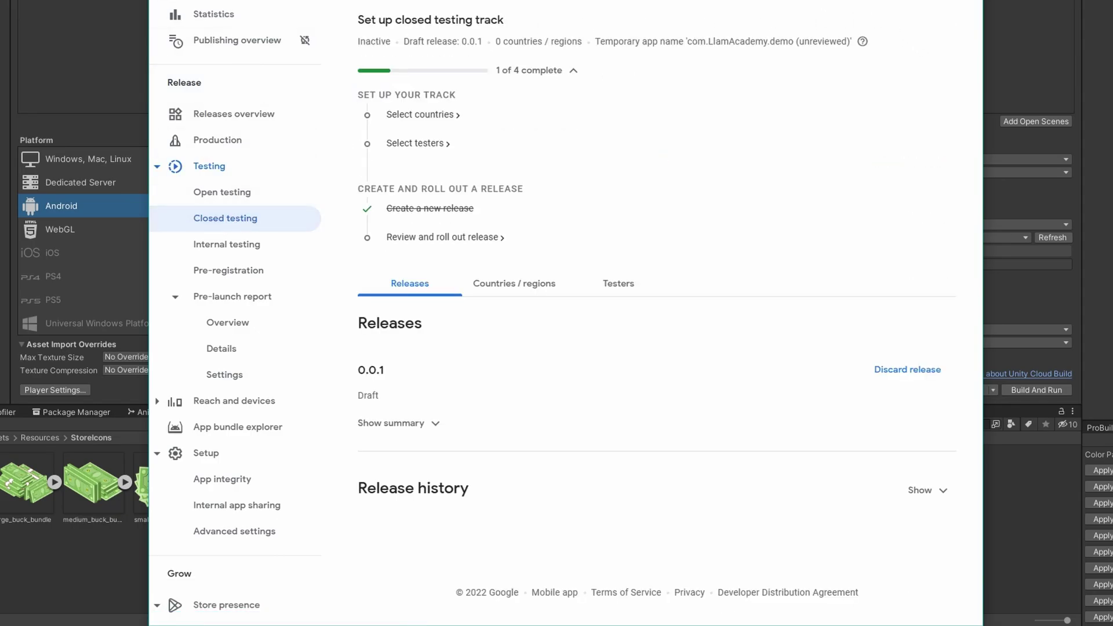
left_click(956, 606)
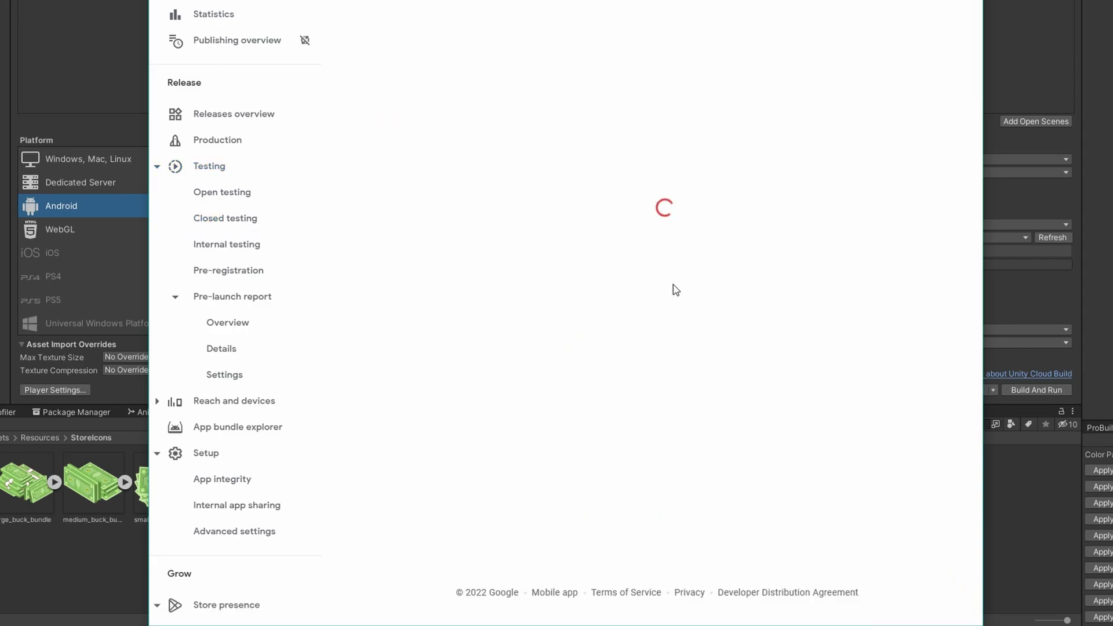
left_click(386, 94)
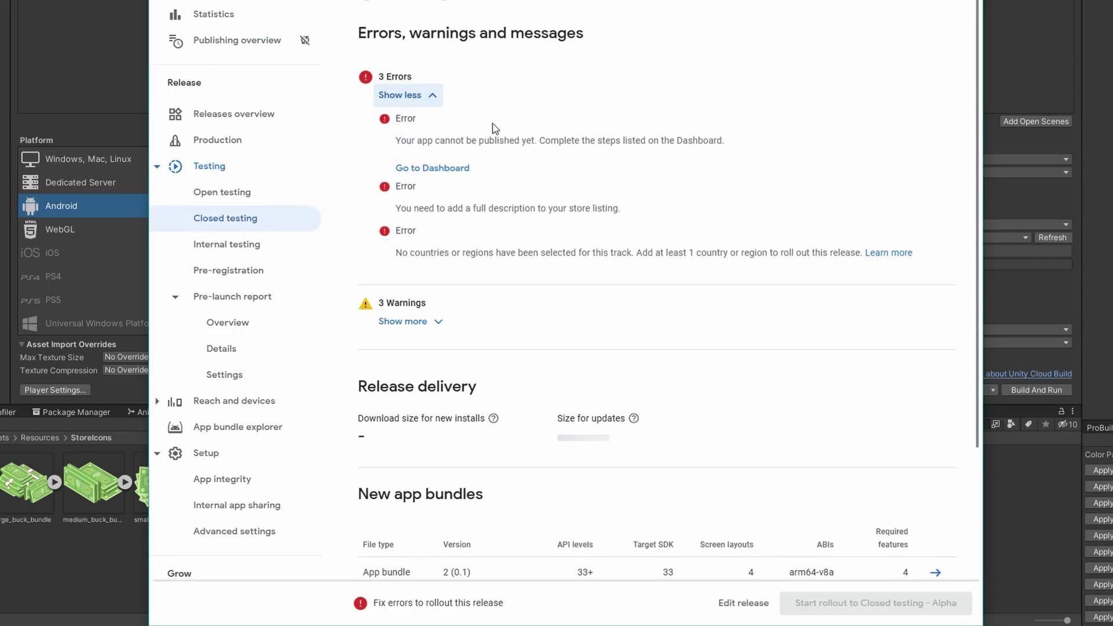
left_click(445, 174)
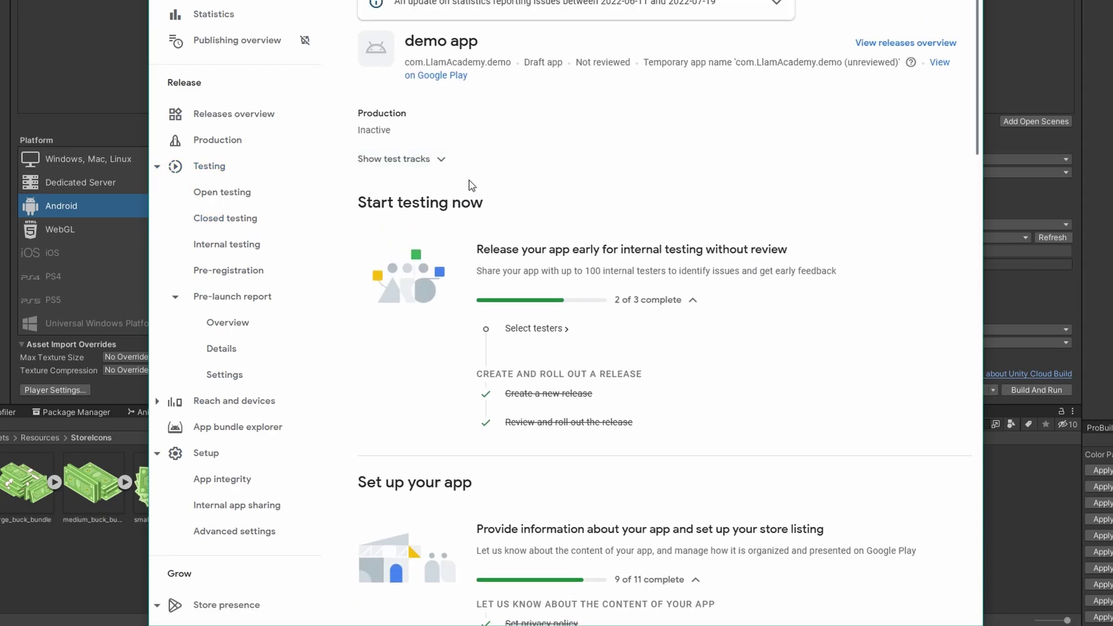
scroll(473, 186, "down", 9)
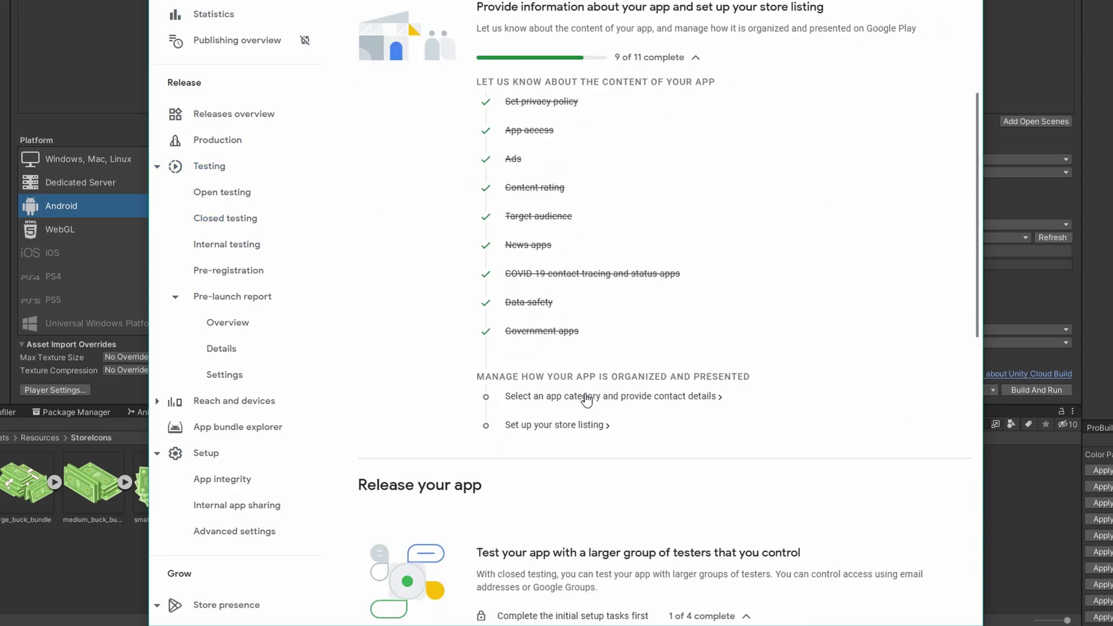
- Classify the app as a Game in the Trivia category
left_click(591, 404)
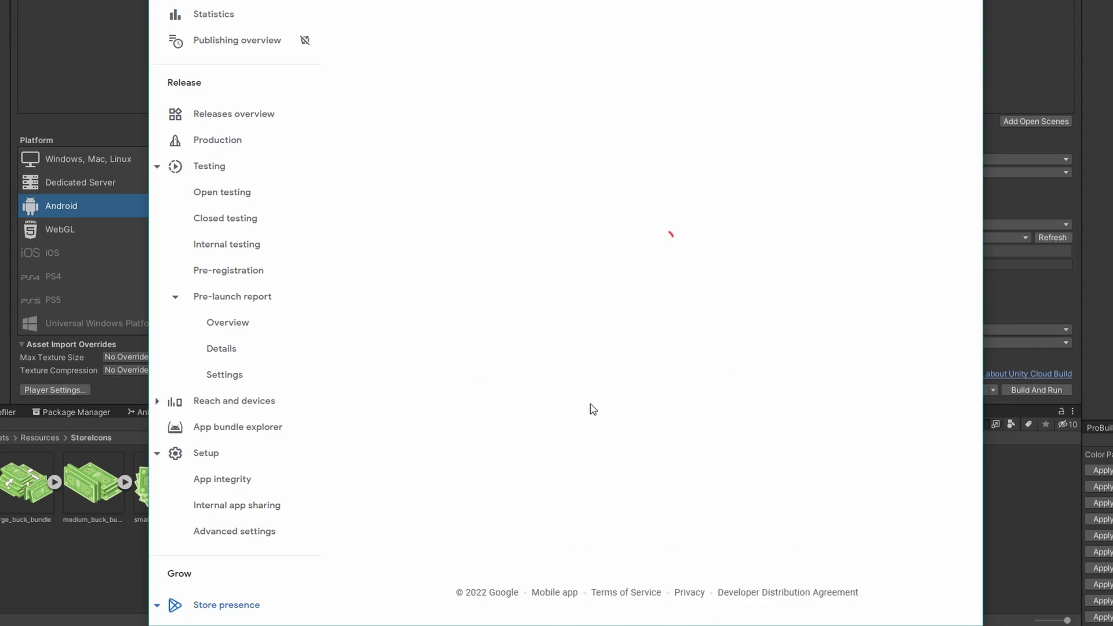
left_click(587, 101)
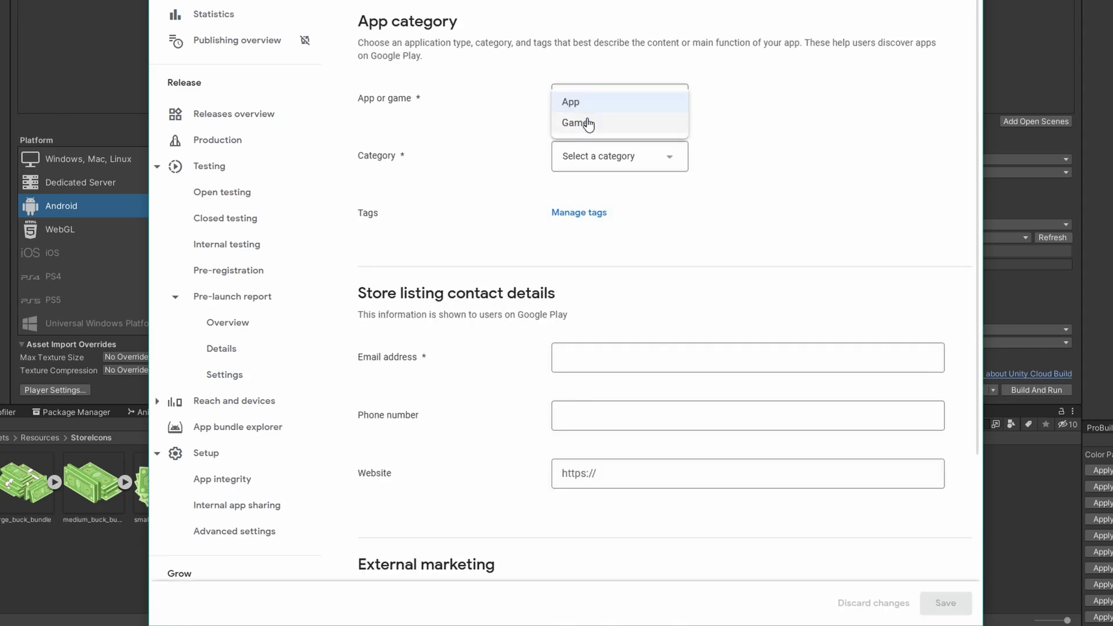
left_click(587, 114)
left_click(604, 156)
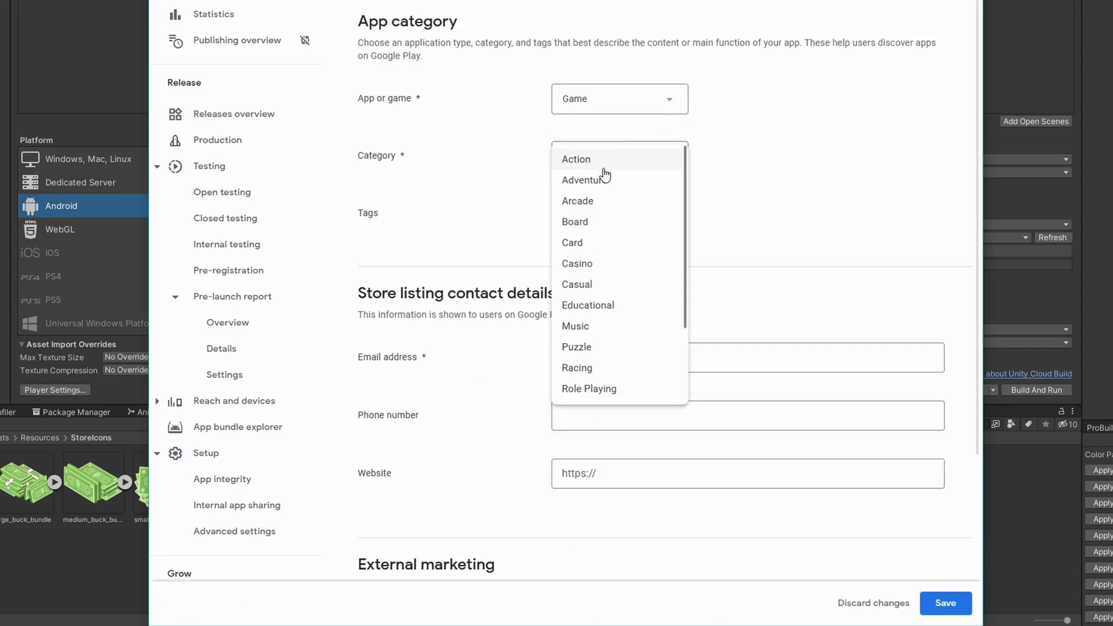
scroll(609, 390, "down", 2)
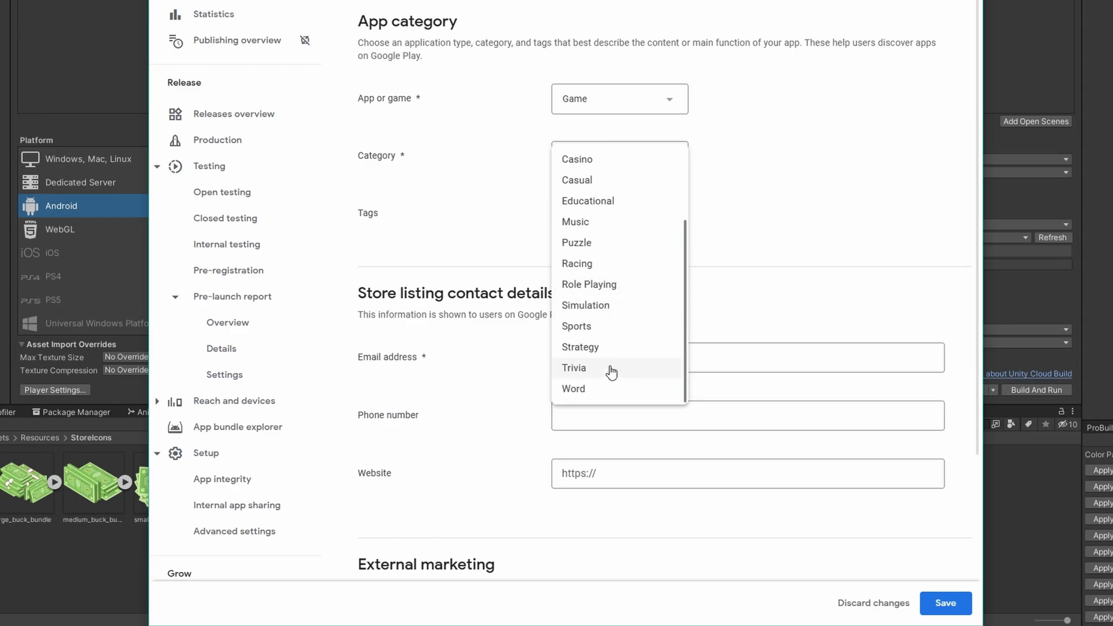
left_click(611, 368)
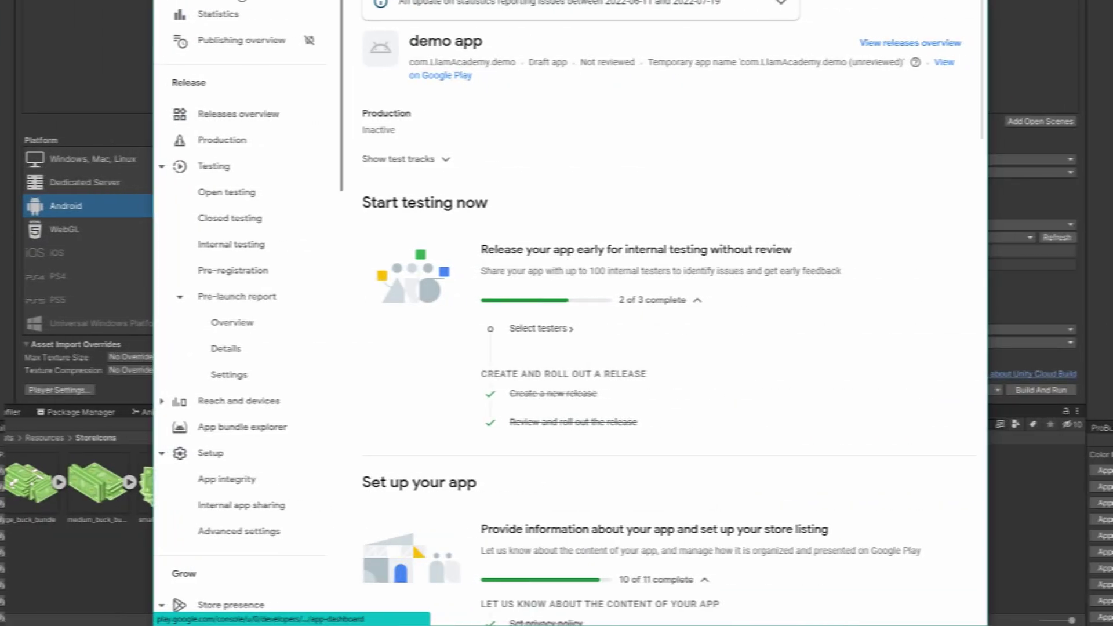
scroll(600, 226, "down", 1)
scroll(600, 225, "down", 8)
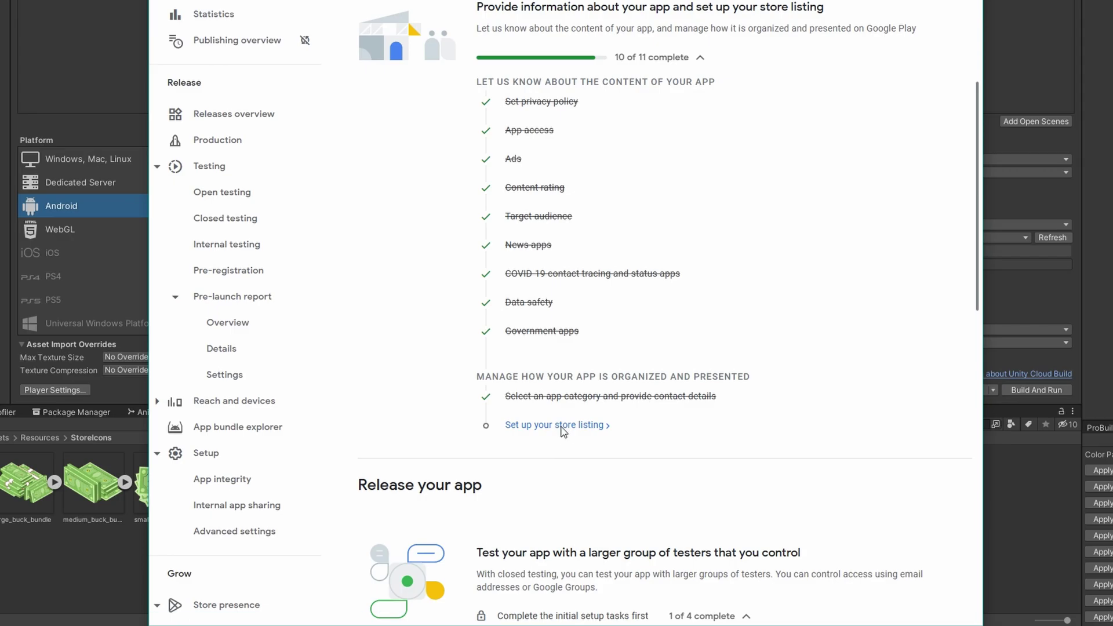
- Fill in the store listing: name 'Really Fun Game', short description 'A really fun game', full description 'a really fun gam'
left_click(560, 425)
left_click(643, 196)
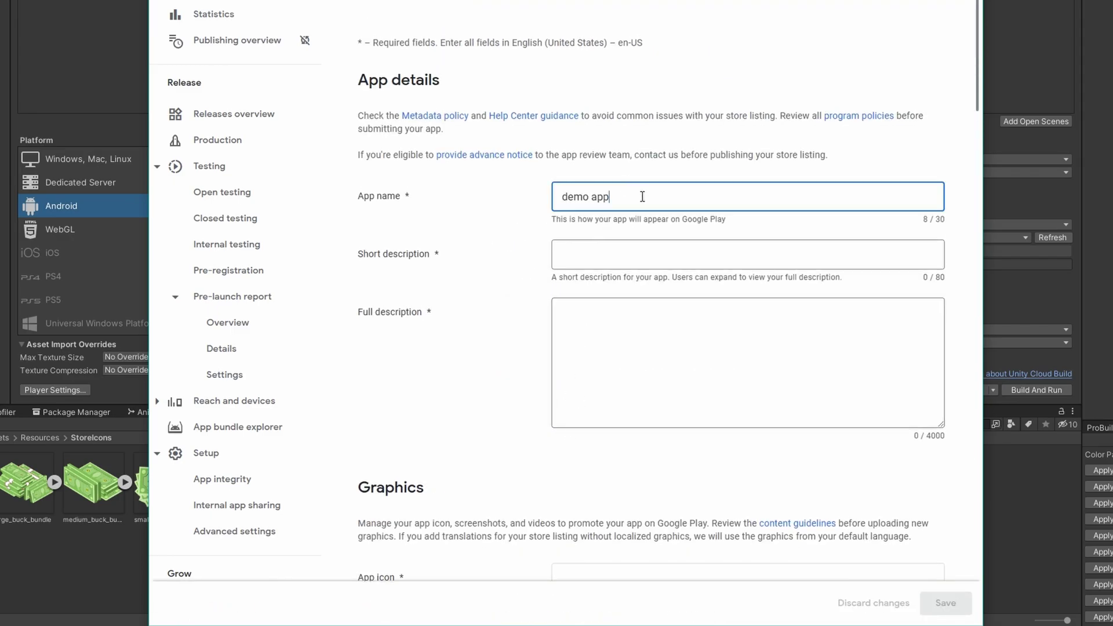
key("ctrl+a")
type("Really Fun Game")
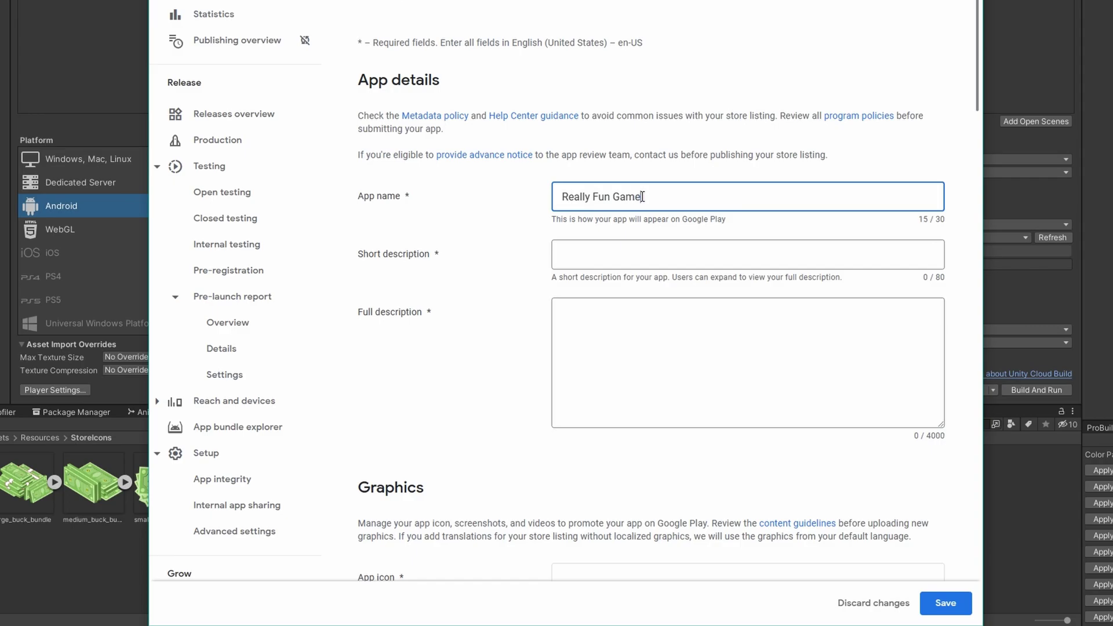
key("Tab")
type("A really fun game")
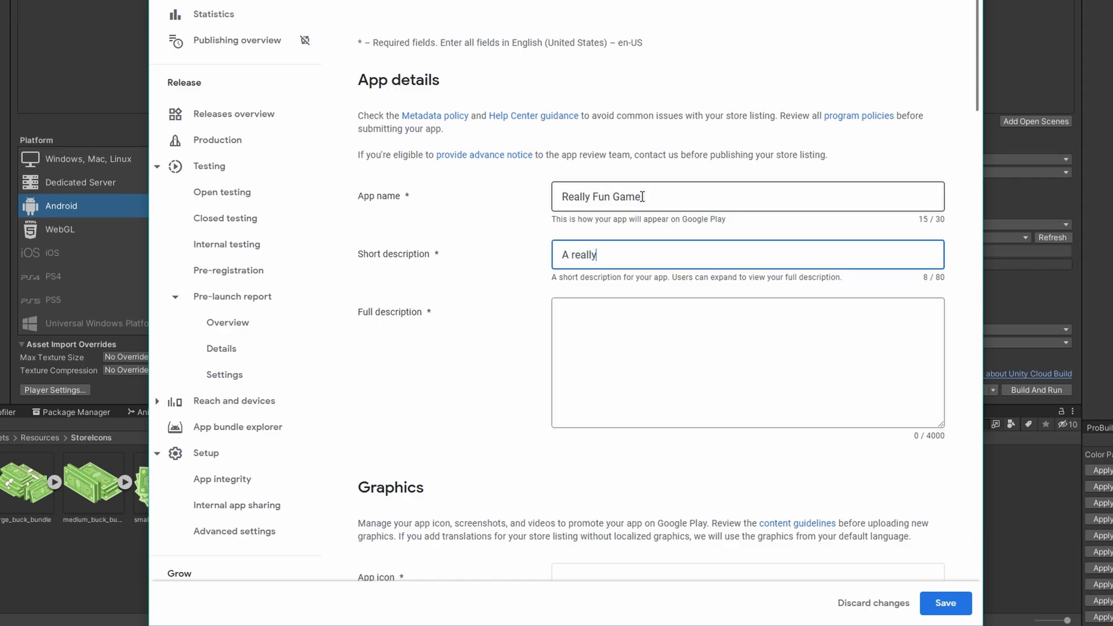
key("Tab")
type("a really fun gam")
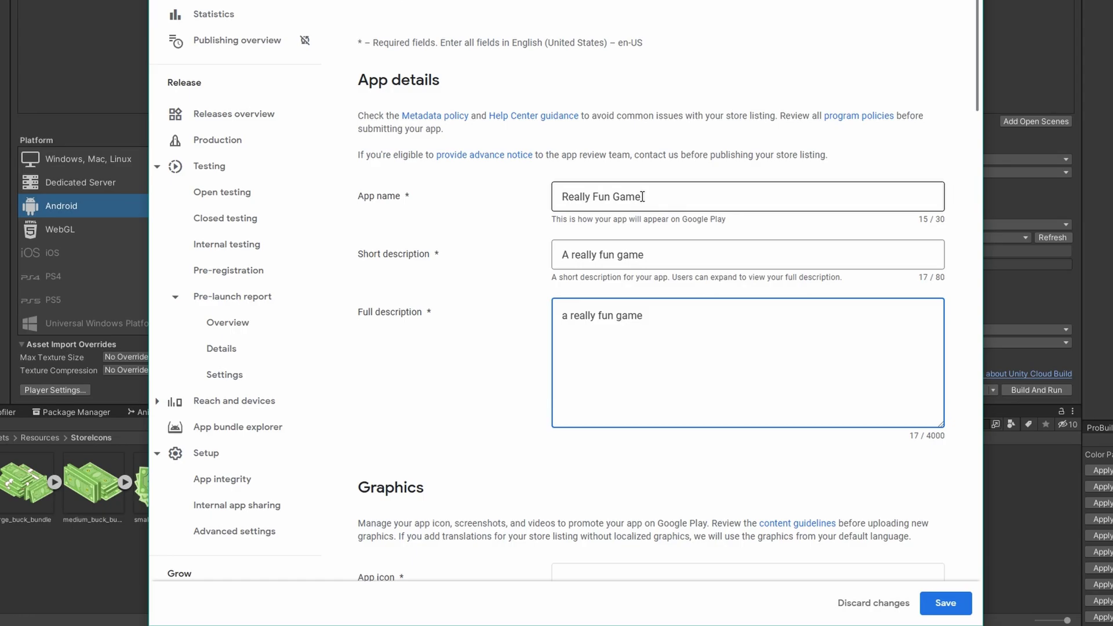
scroll(641, 209, "down", 7)
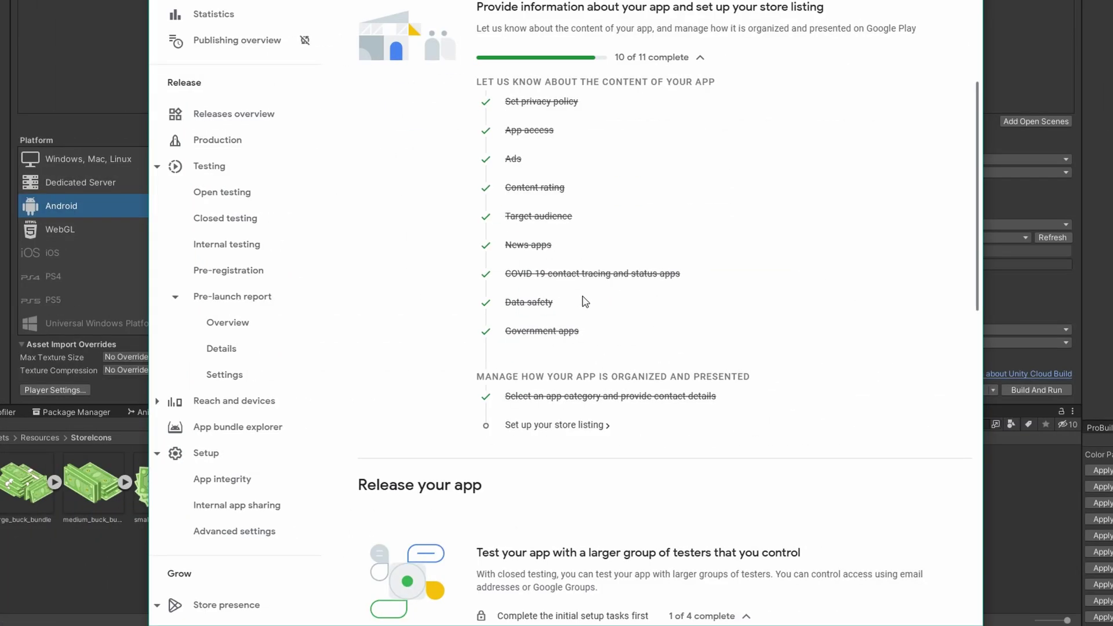
scroll(571, 429, "down", 2)
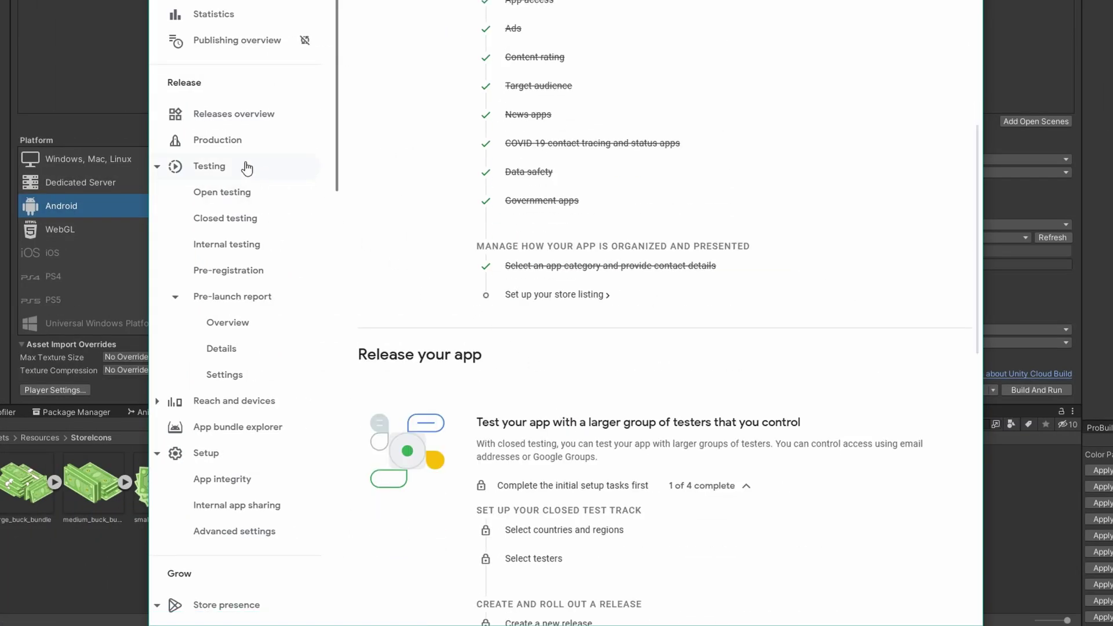
- Add all 176 countries/regions plus Rest of World to the Closed testing - Alpha track
left_click(243, 220)
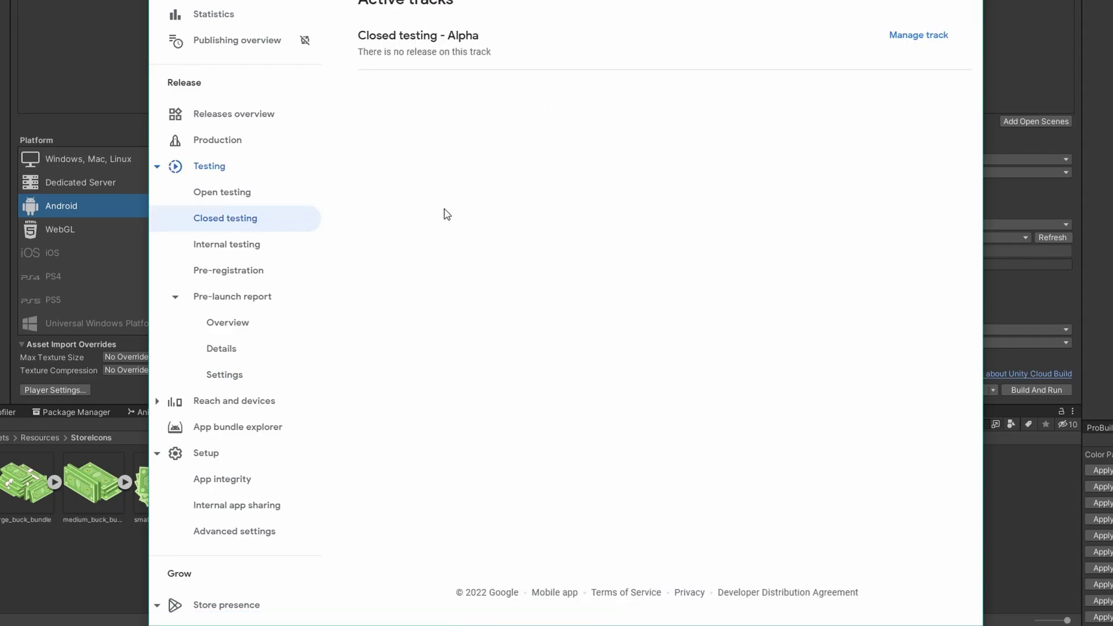
left_click(911, 35)
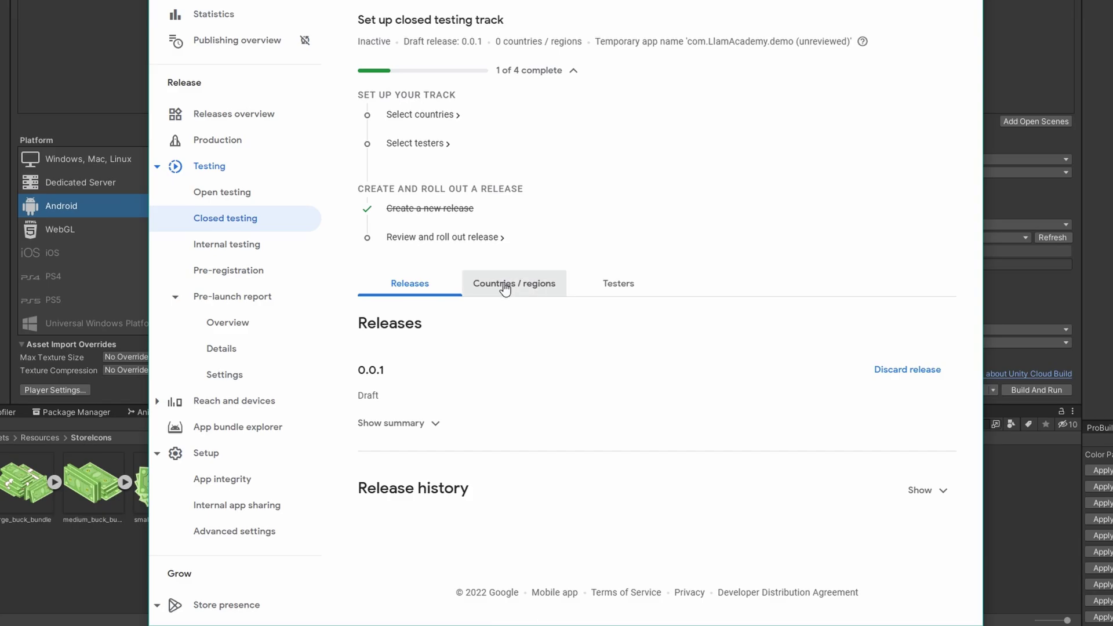
left_click(506, 288)
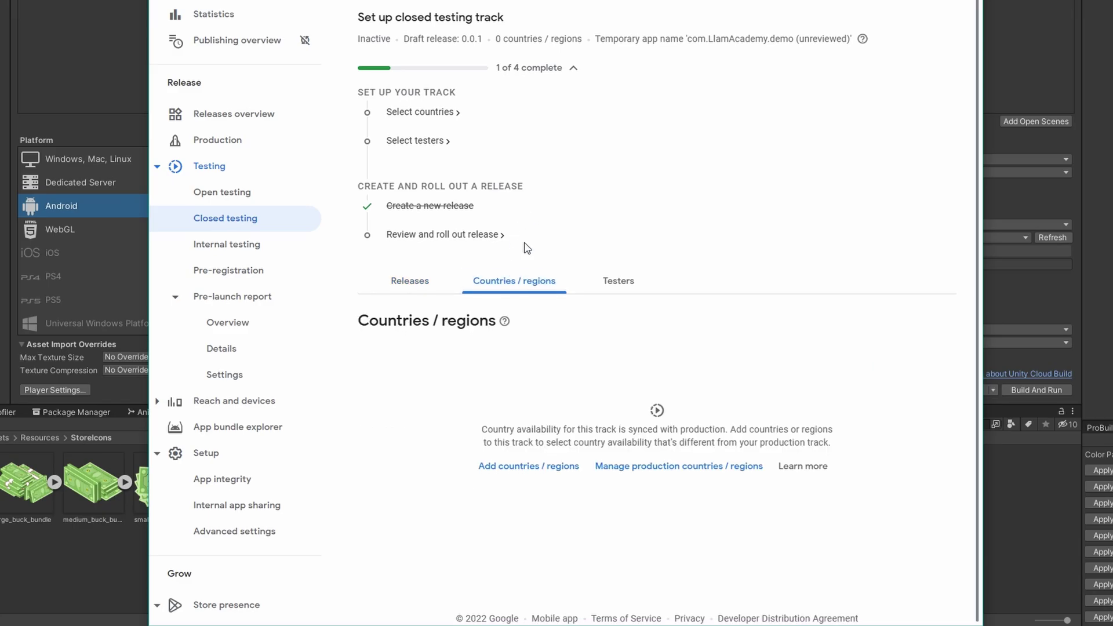
left_click(537, 466)
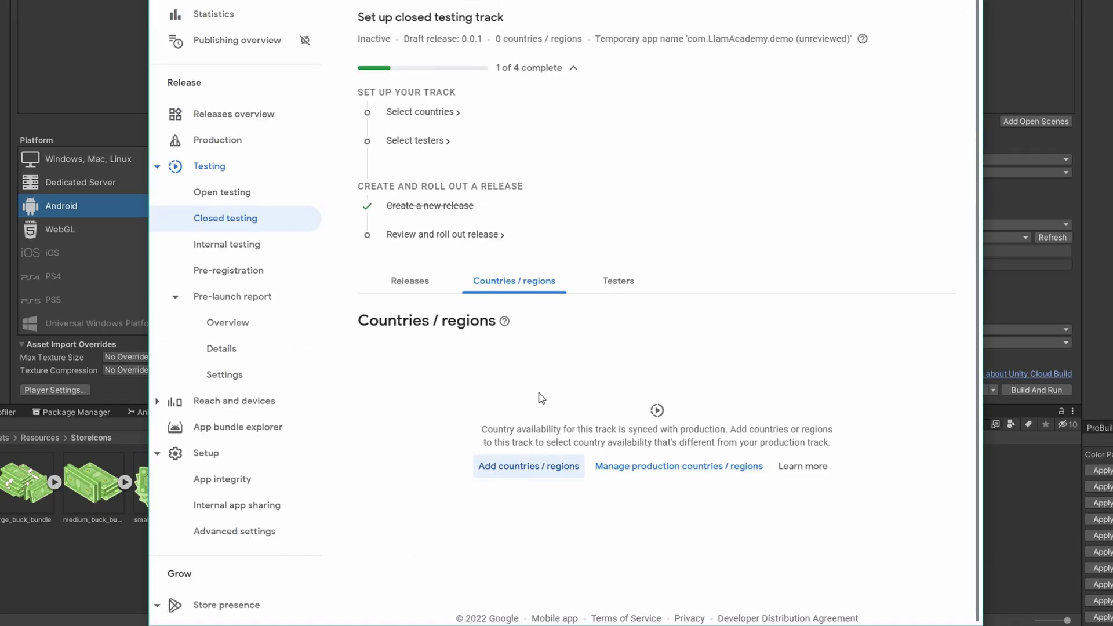
left_click(535, 472)
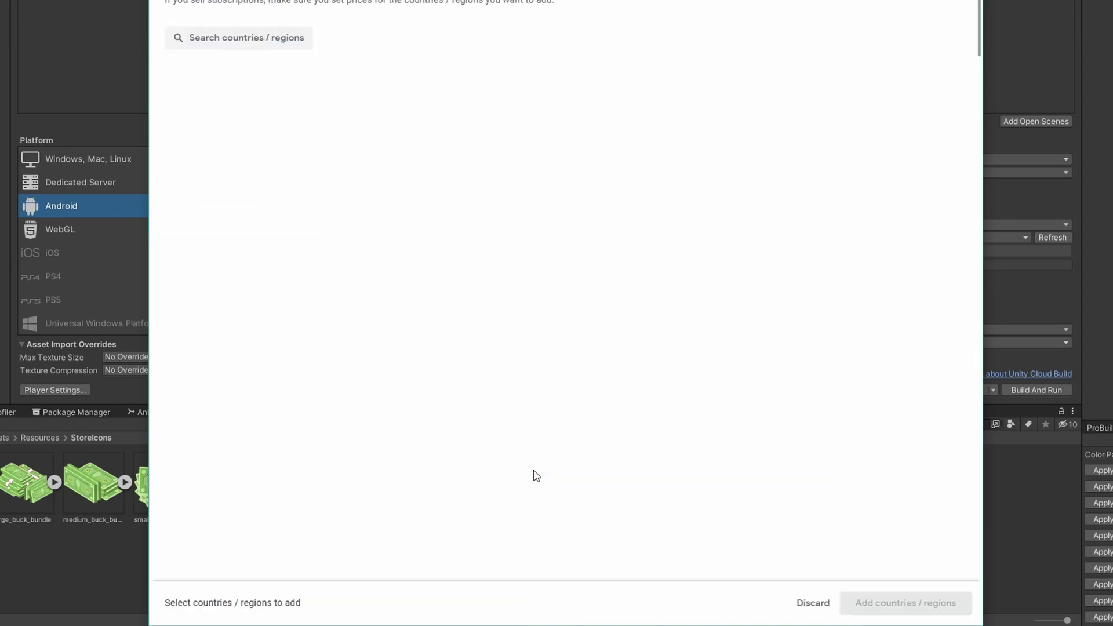
left_click(180, 86)
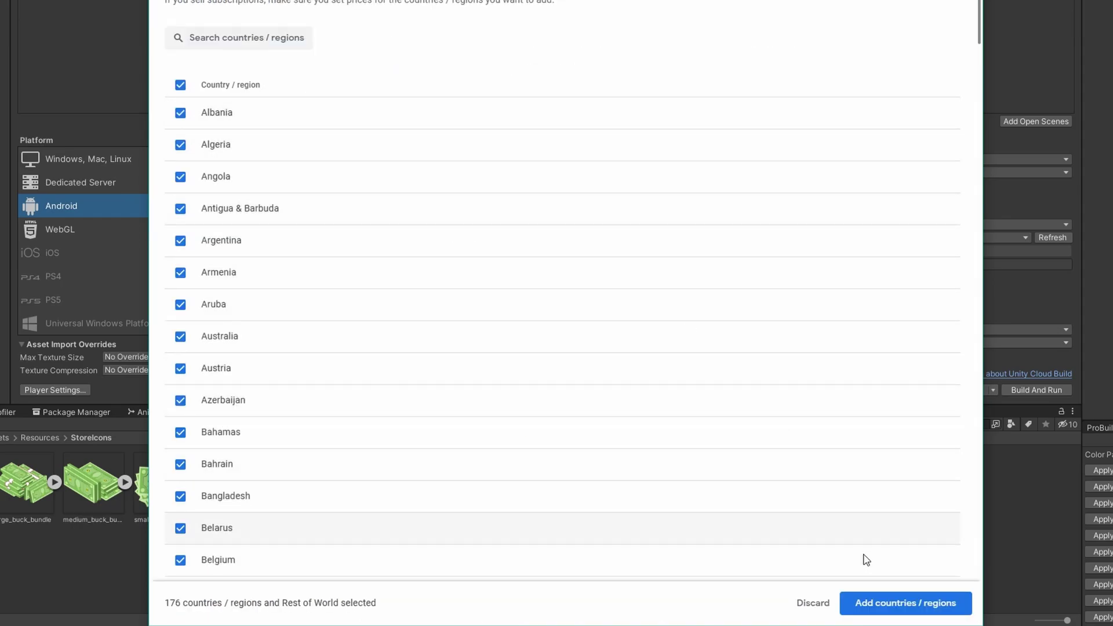
left_click(898, 607)
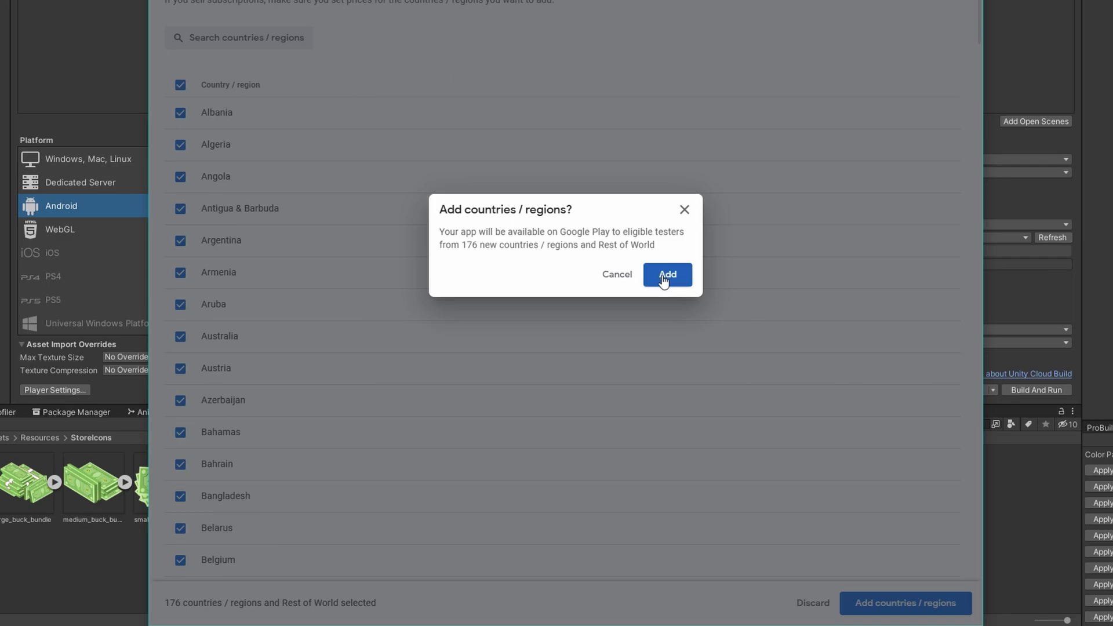
left_click(664, 277)
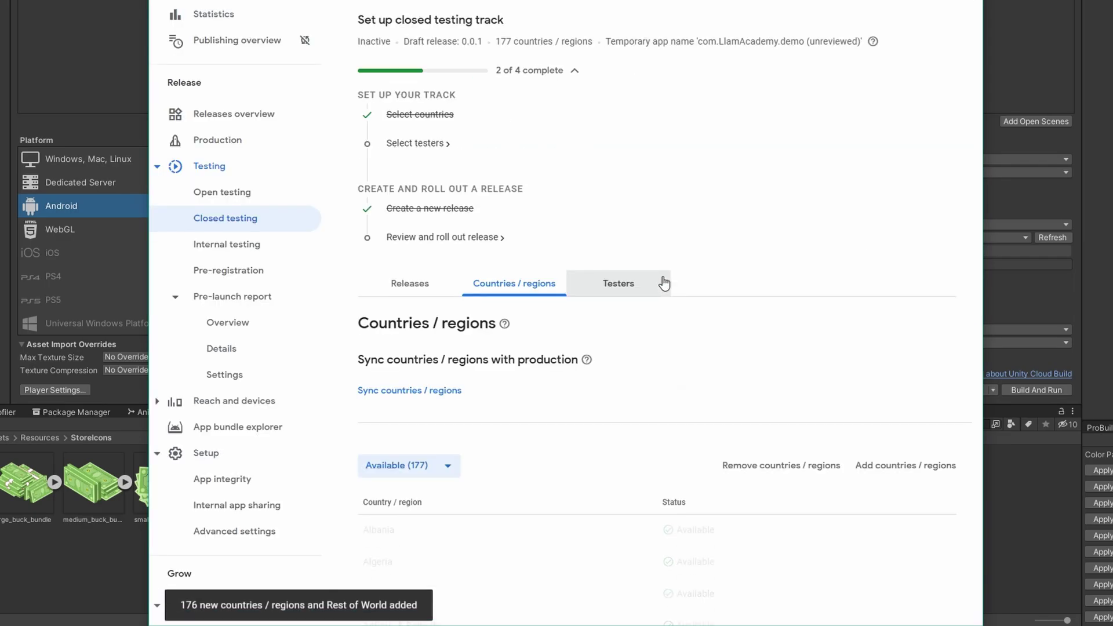
- Edit and review the draft Closed testing - Alpha release, then start its rollout
scroll(664, 283, "down", 1)
scroll(664, 282, "up", 3)
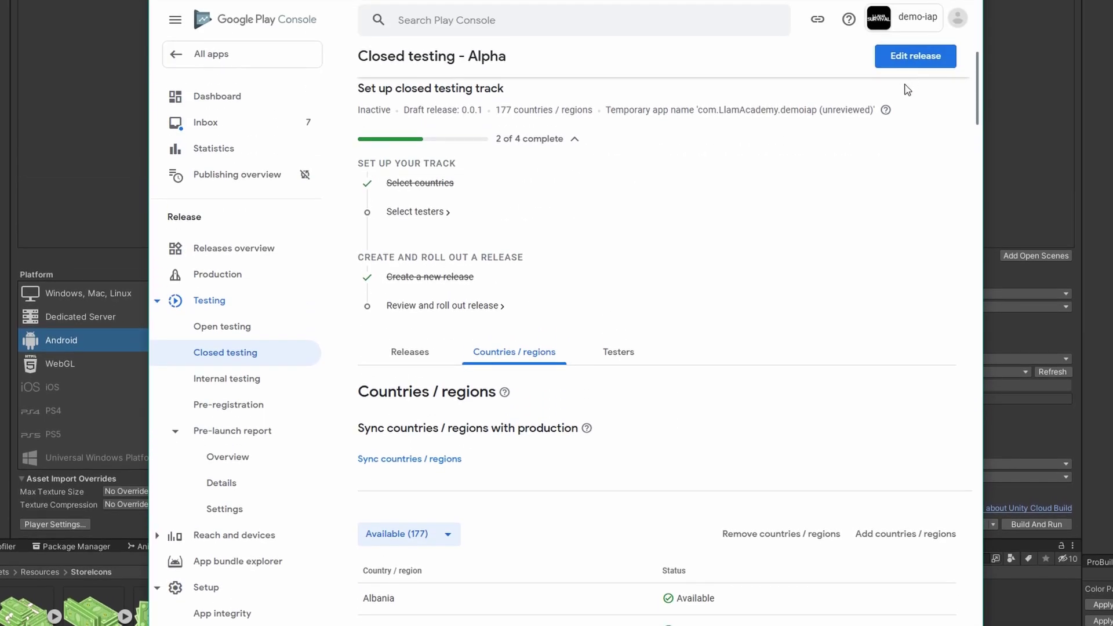
left_click(918, 58)
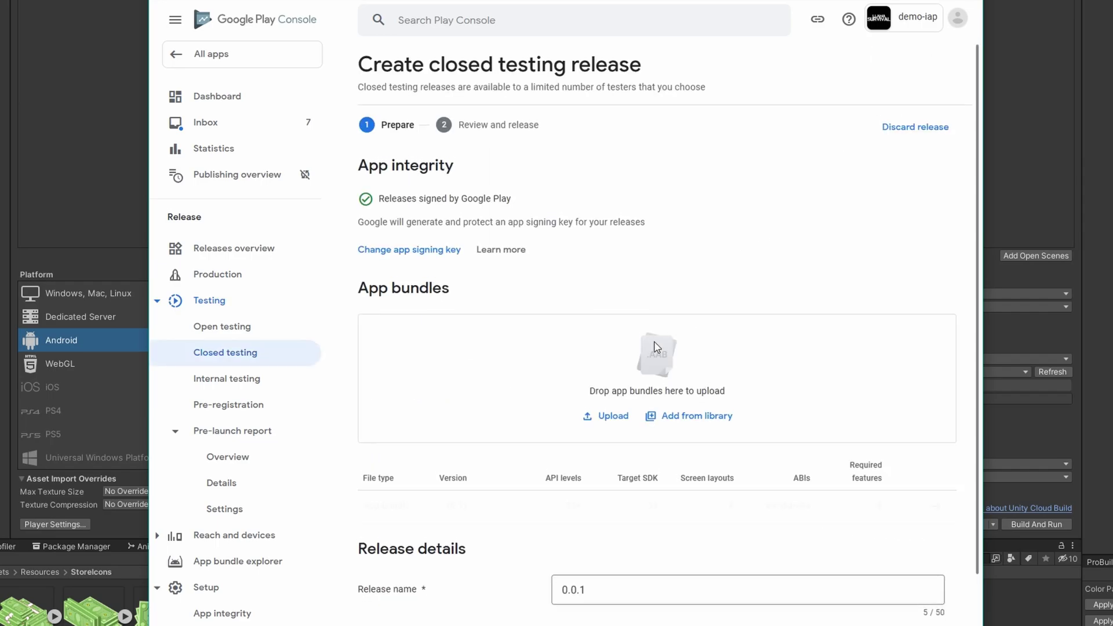
scroll(812, 410, "down", 6)
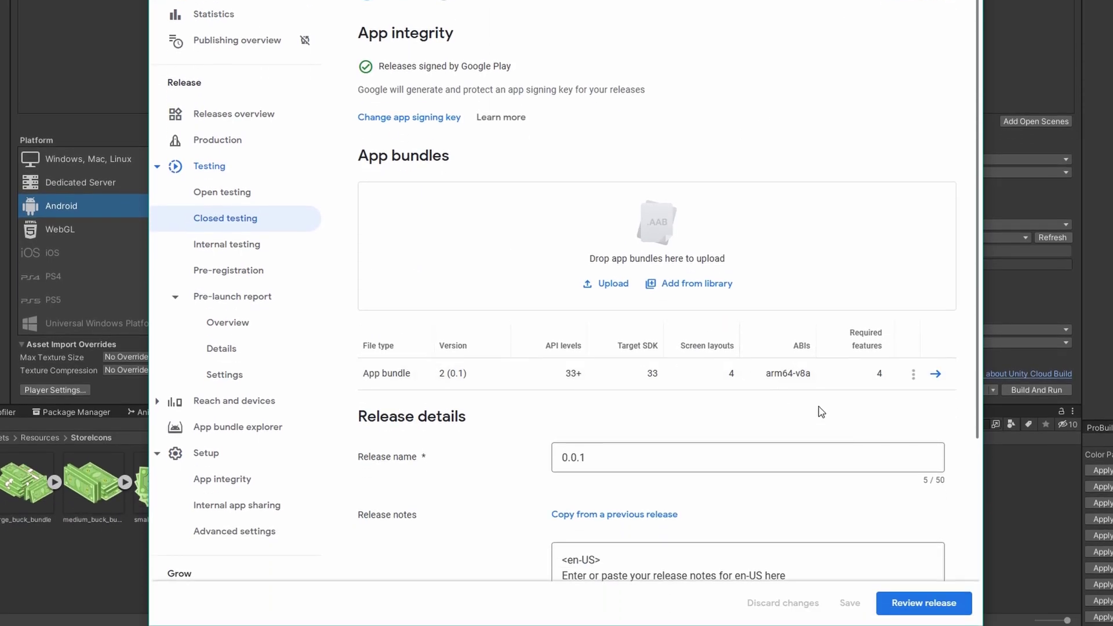
left_click(927, 603)
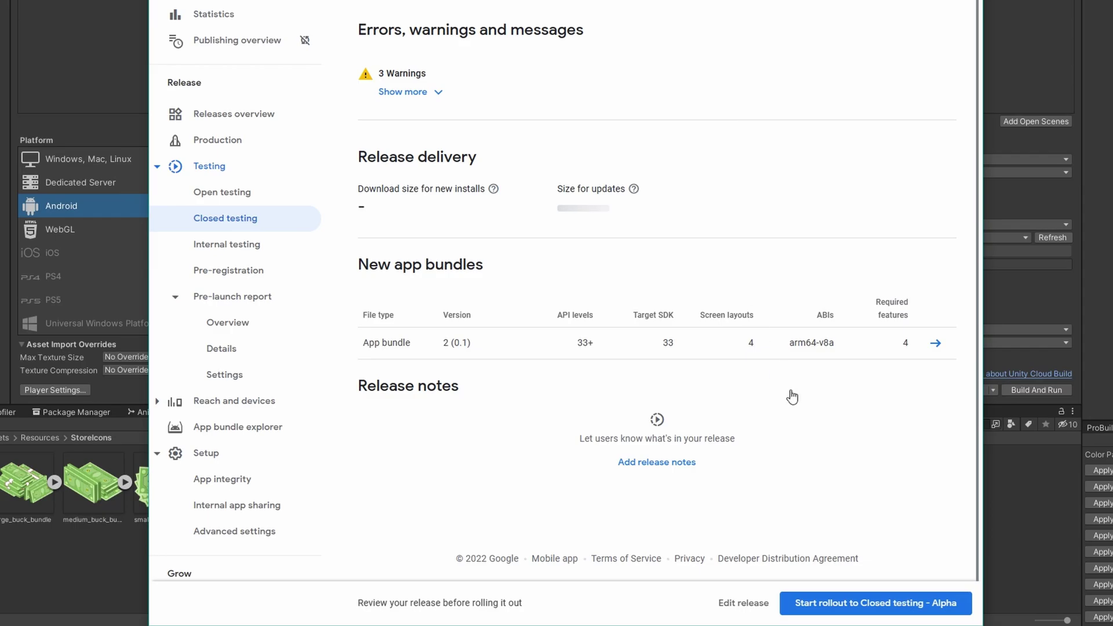
left_click(881, 606)
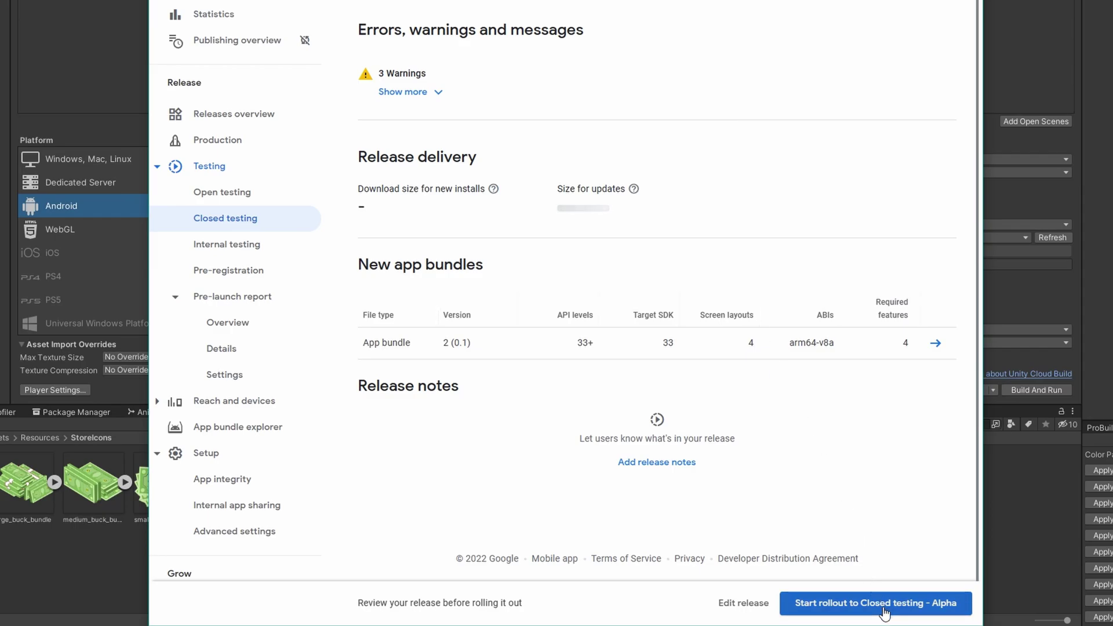